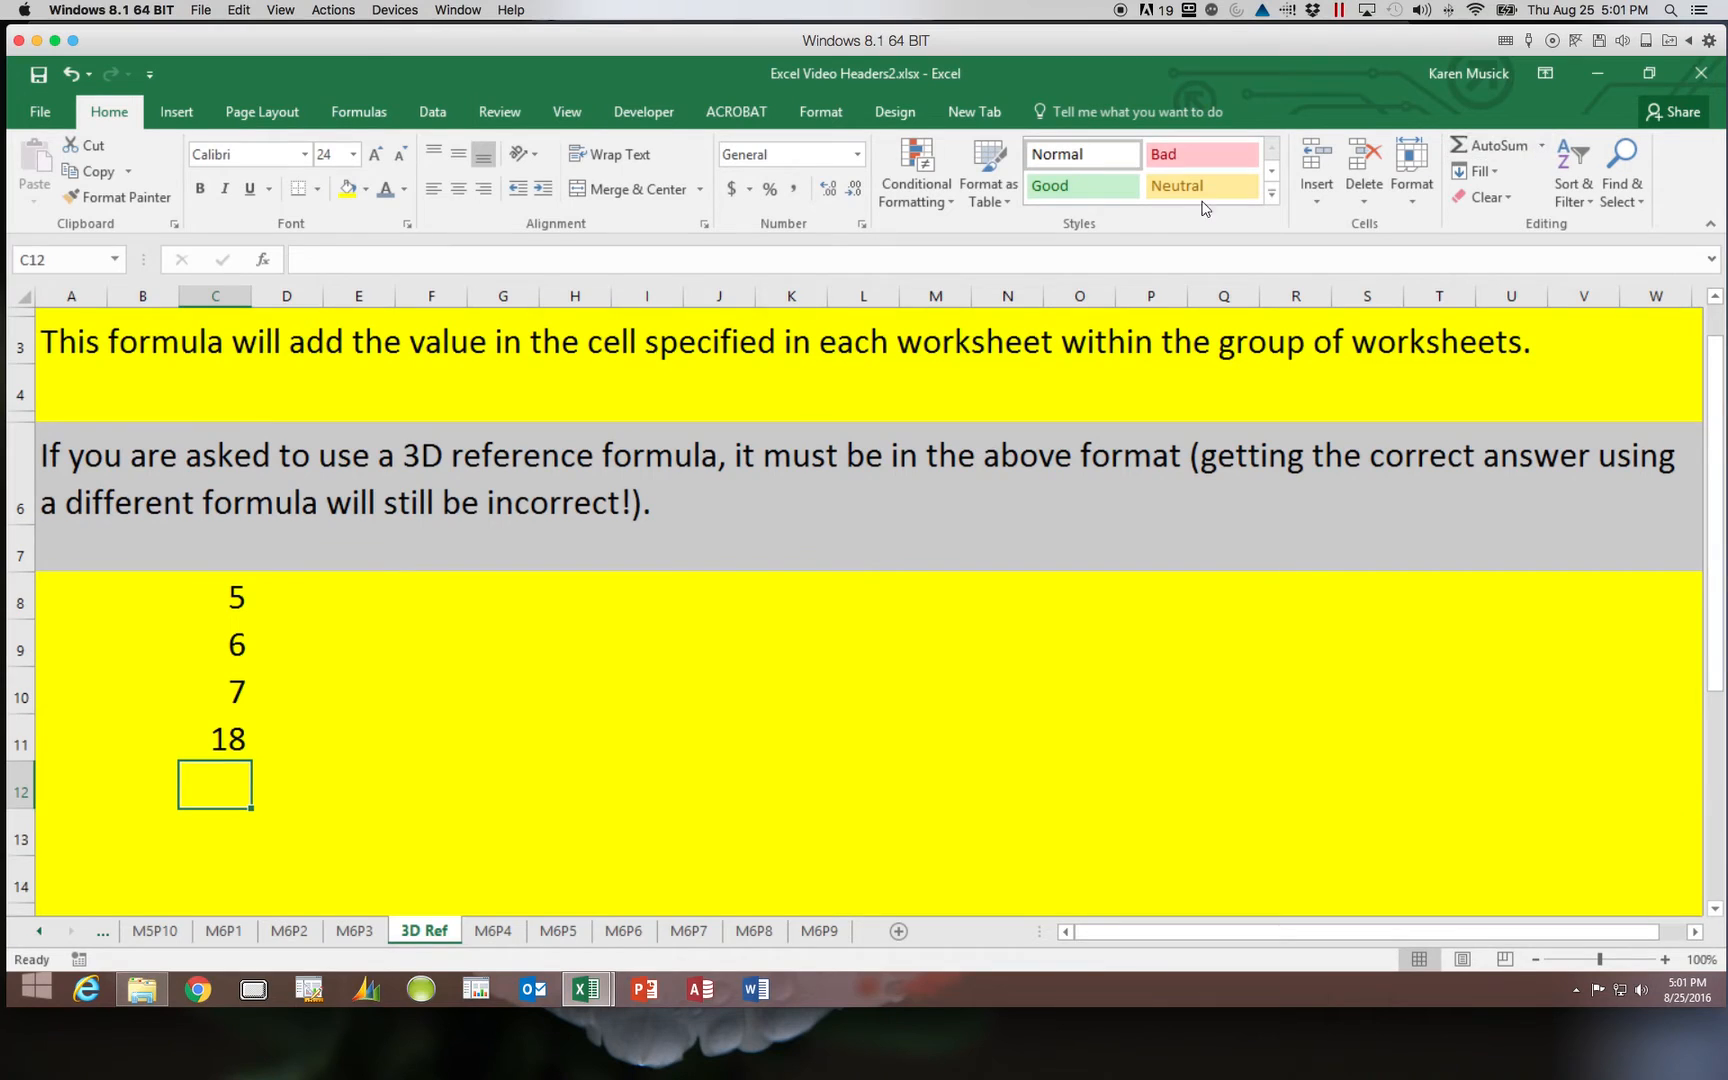
- Enter the formula =5+6+7 in cell D11 of the 3D Ref sheet, adding the numbers as typed constants
left_click(290, 730)
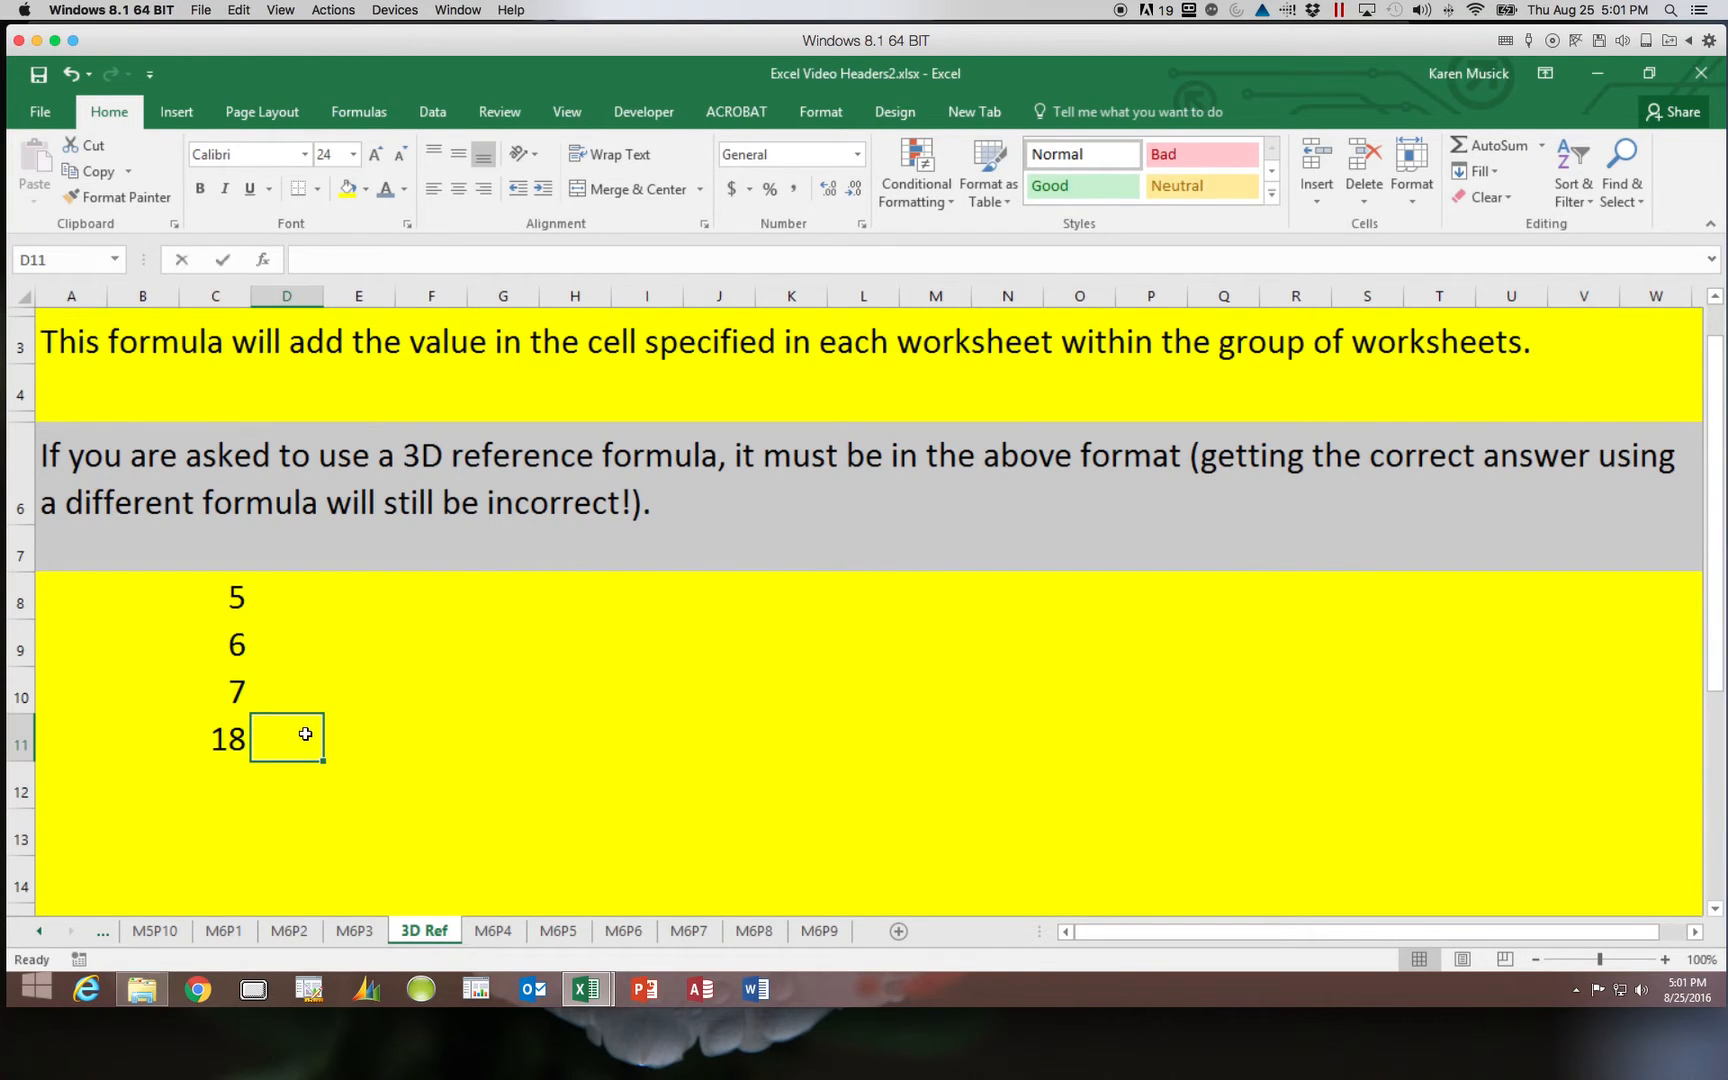
type("=")
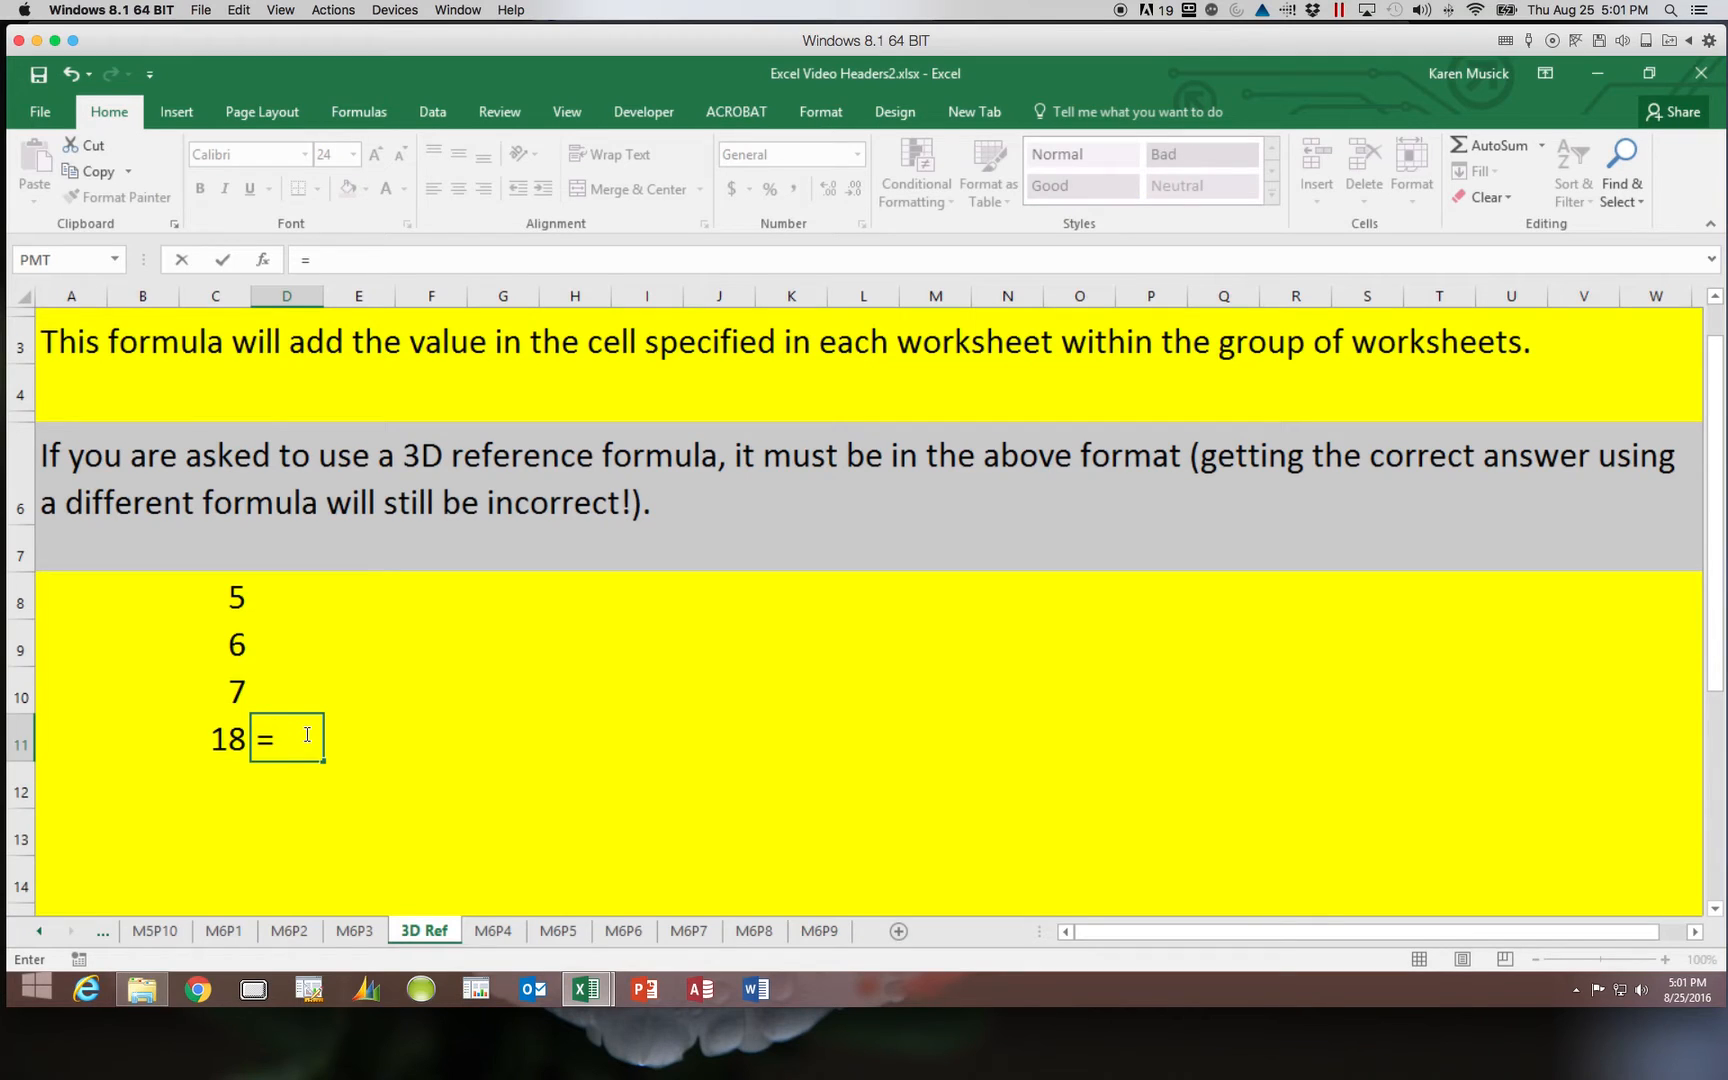
type("5+6+7")
key("Return")
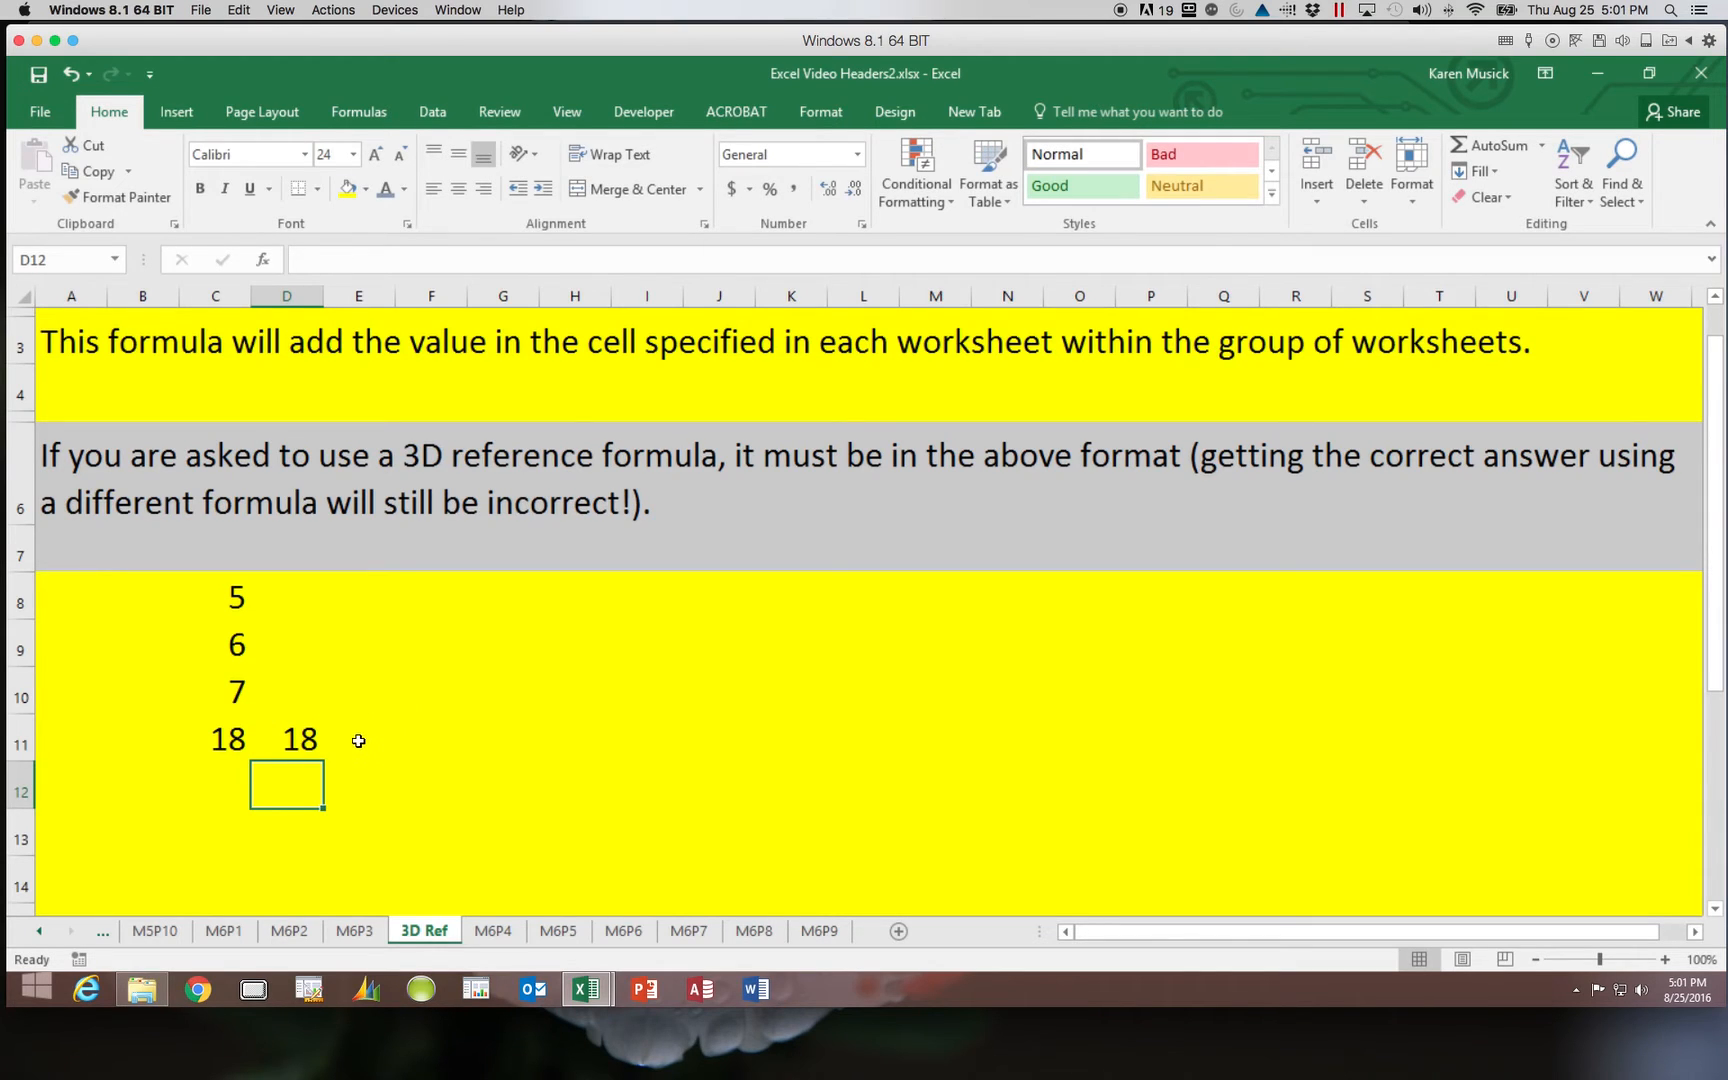
- Enter the formula =C8+C9+C10 in cell E11, adding the three numbers by individual cell references
left_click(357, 739)
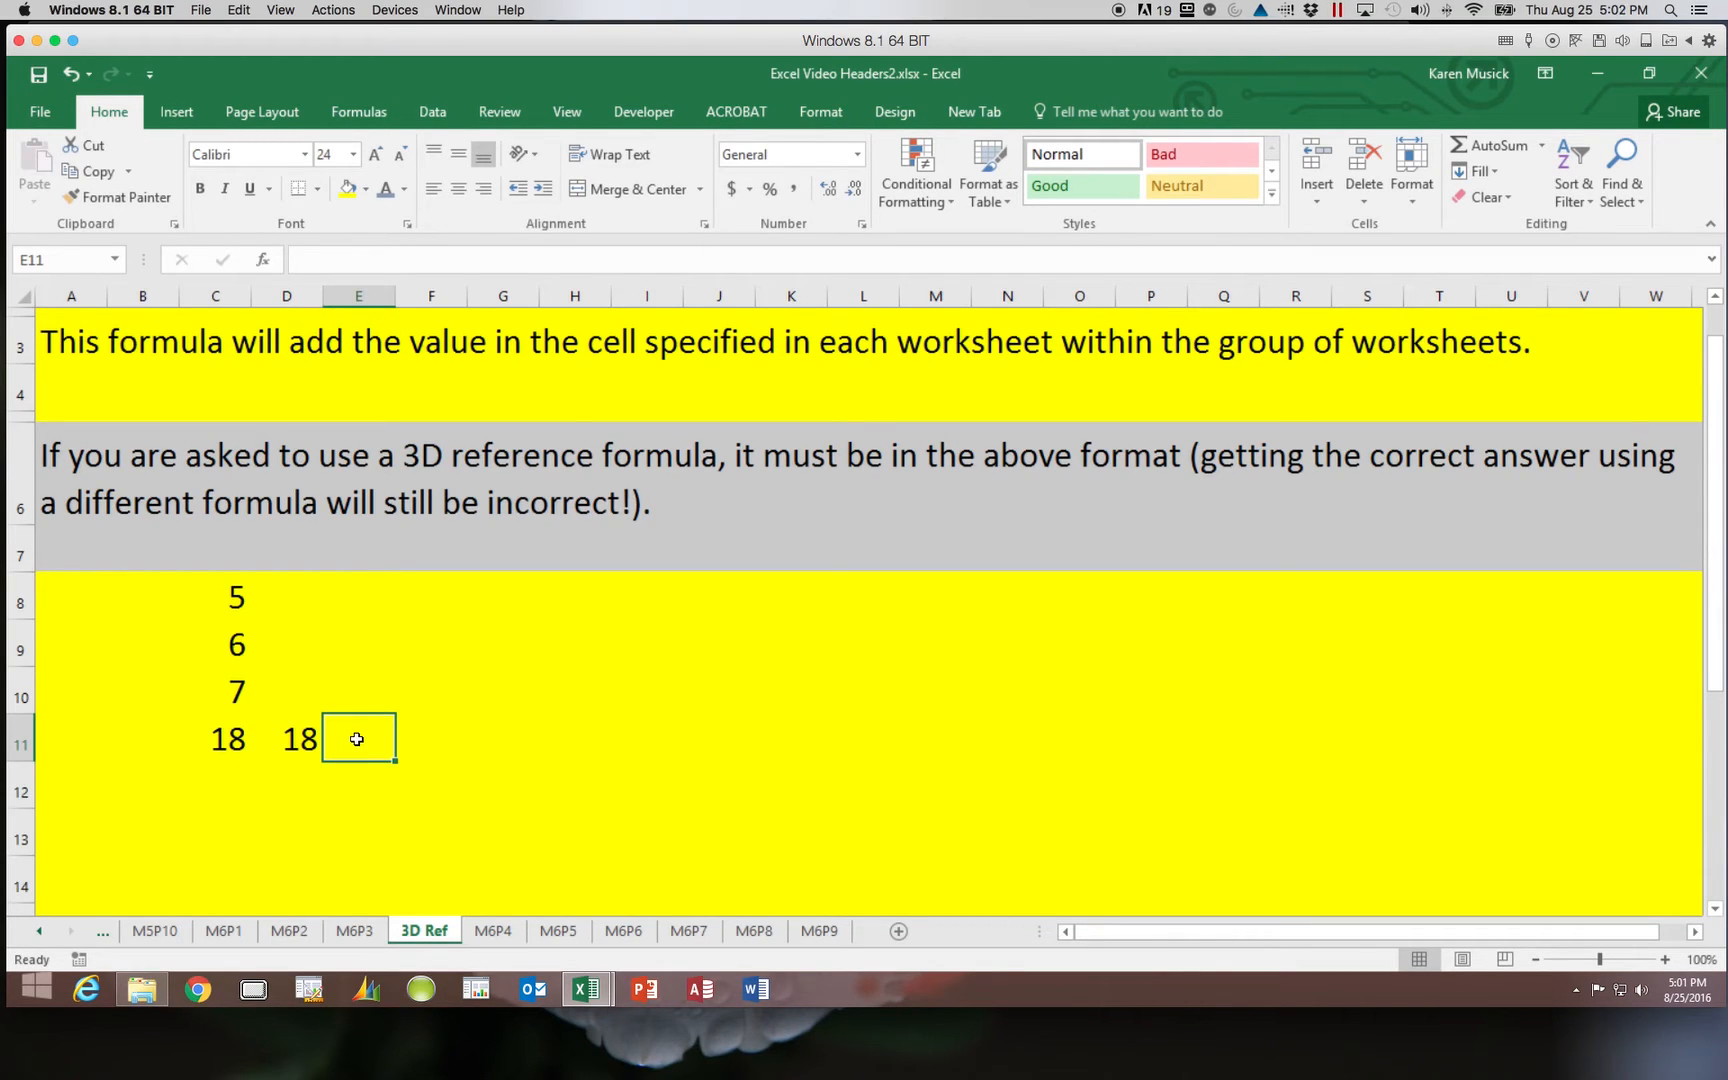
type("=")
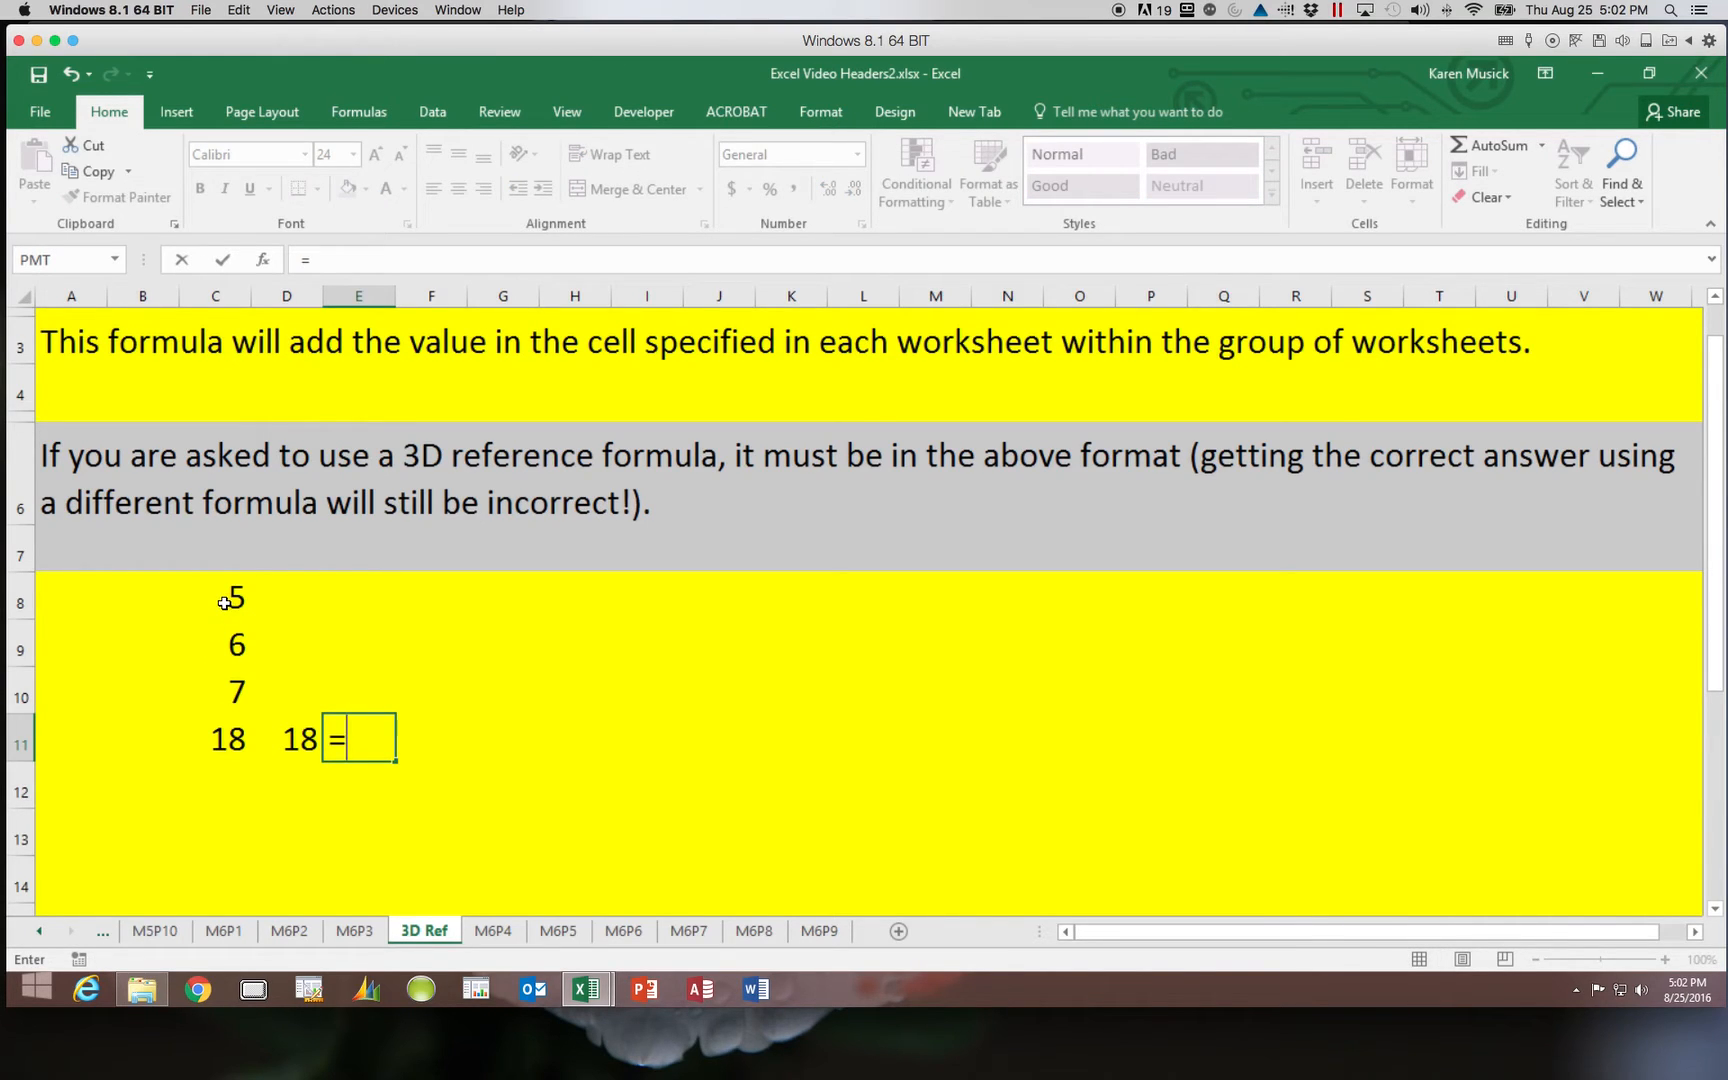
left_click(224, 603)
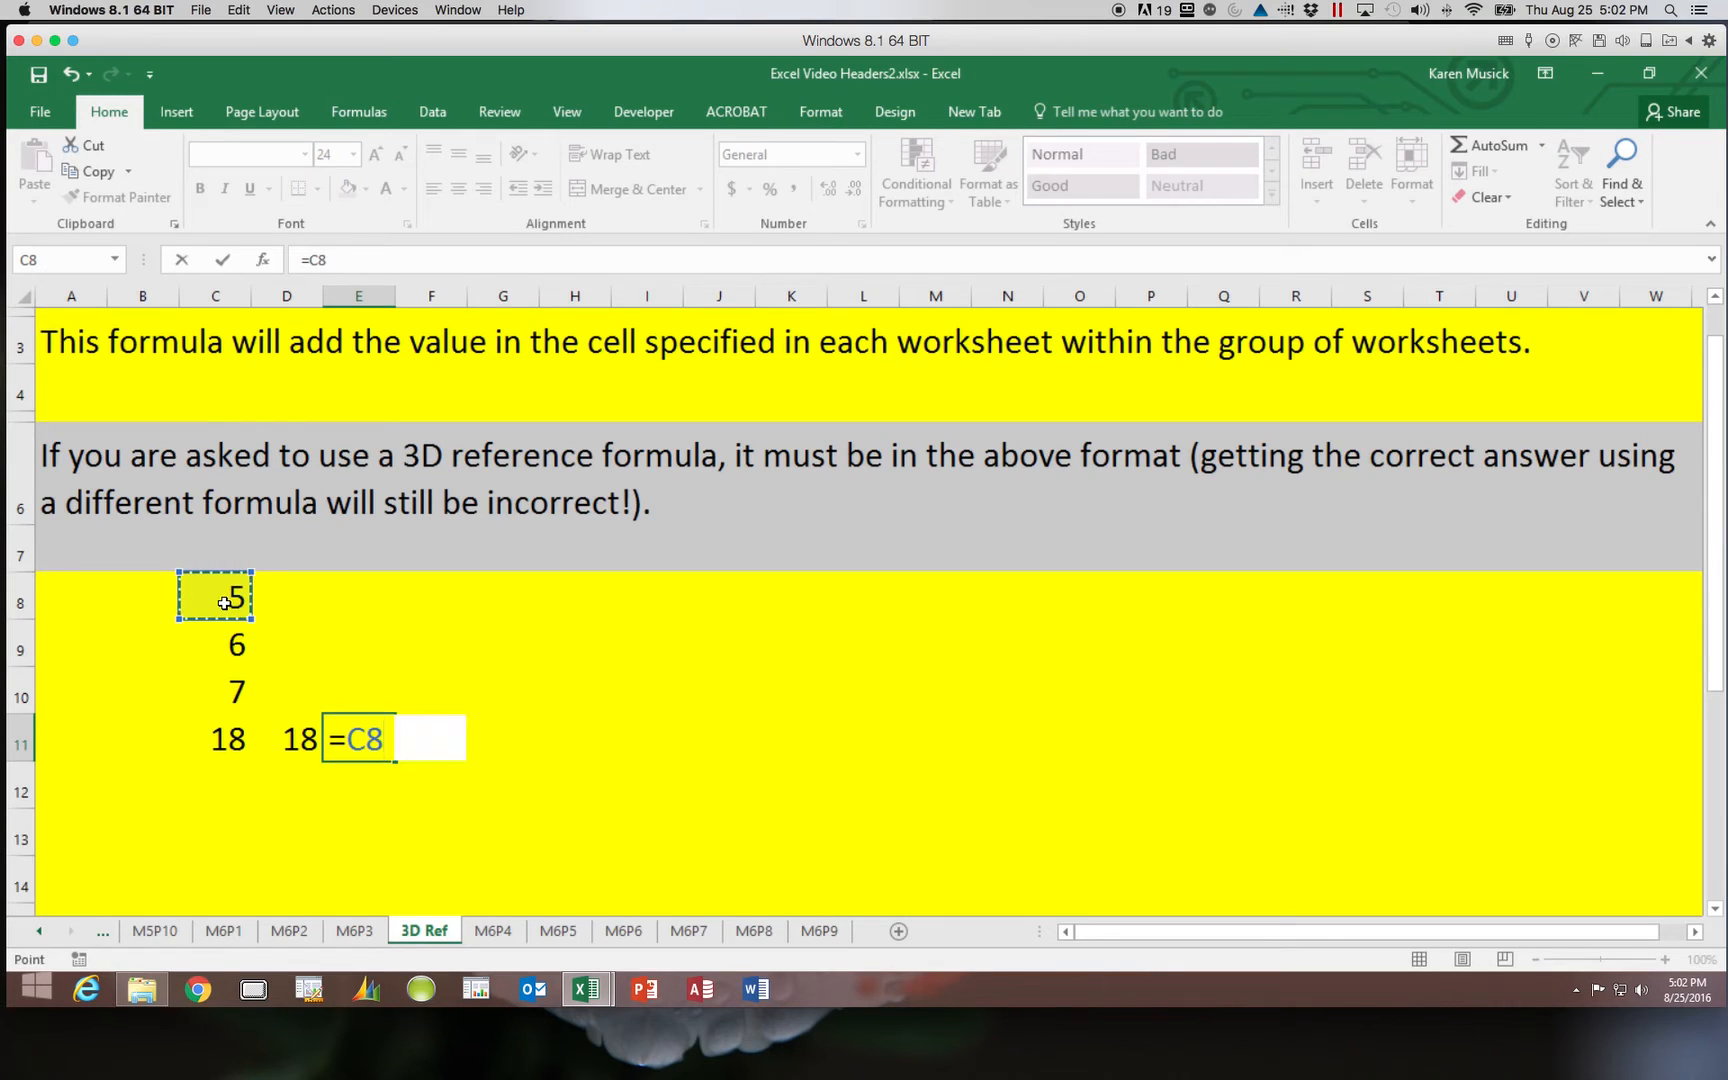
type("+")
left_click(219, 638)
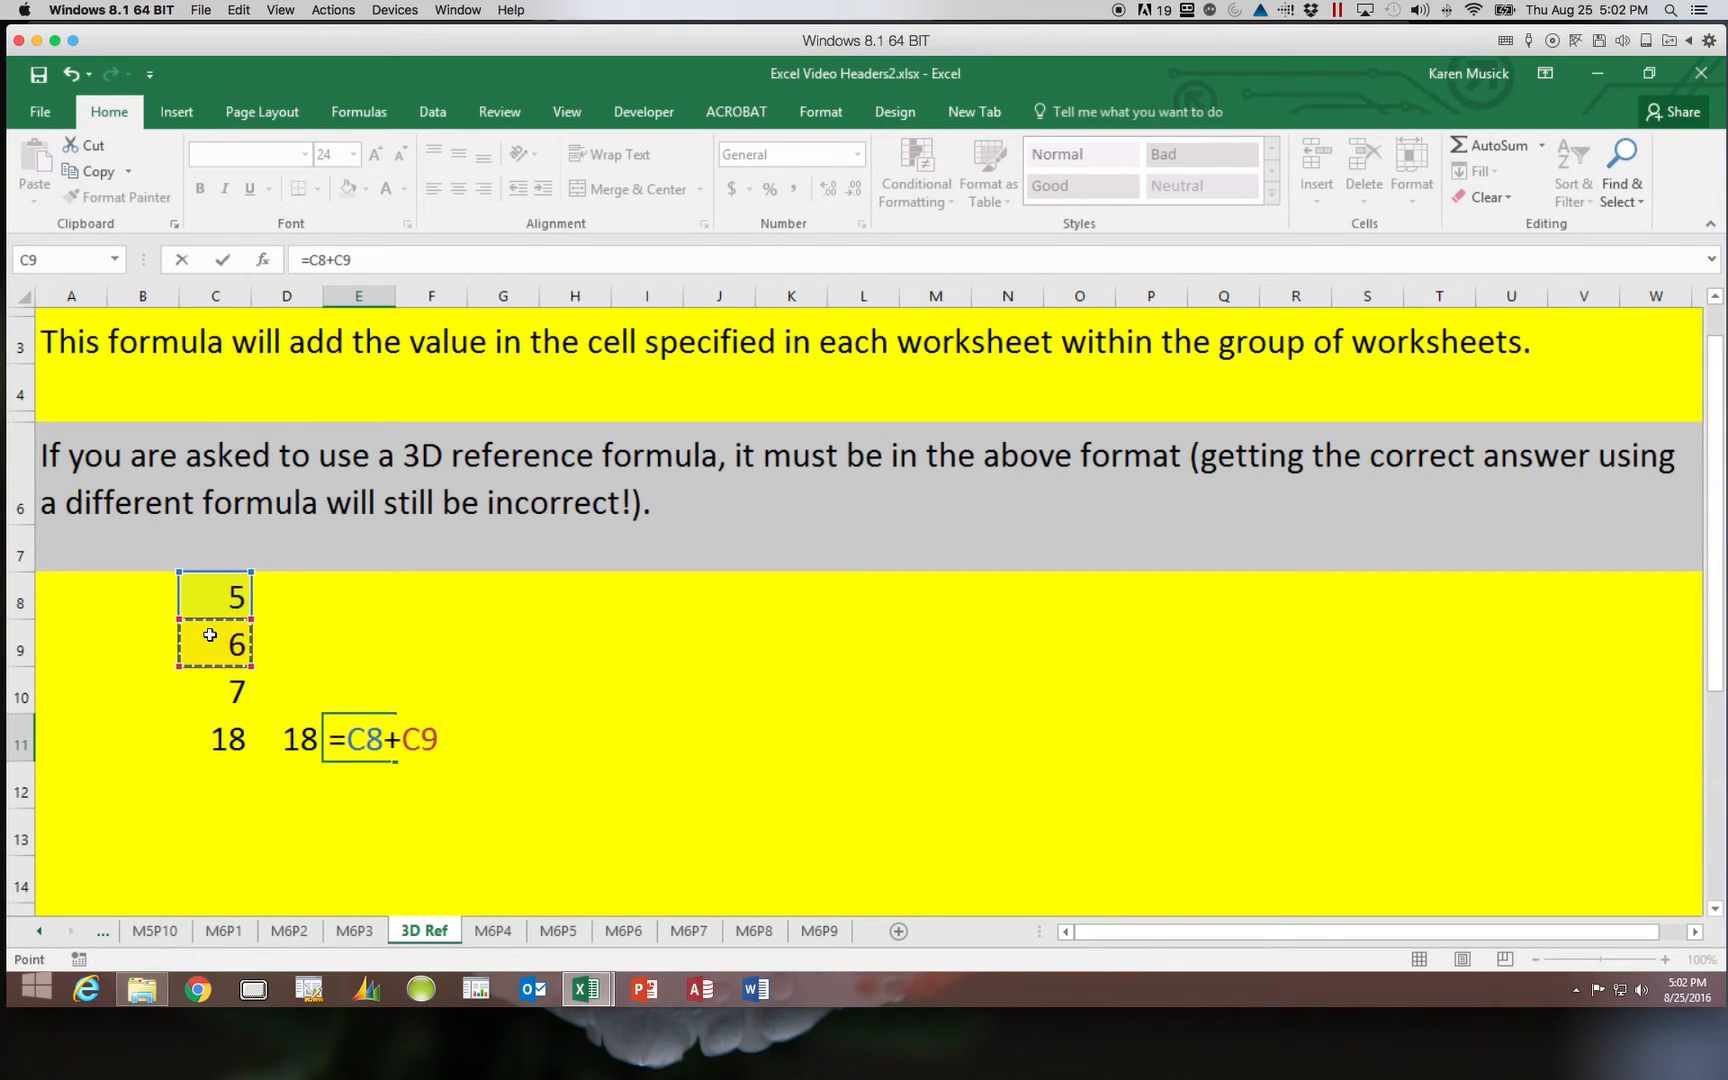
type("+")
left_click(220, 690)
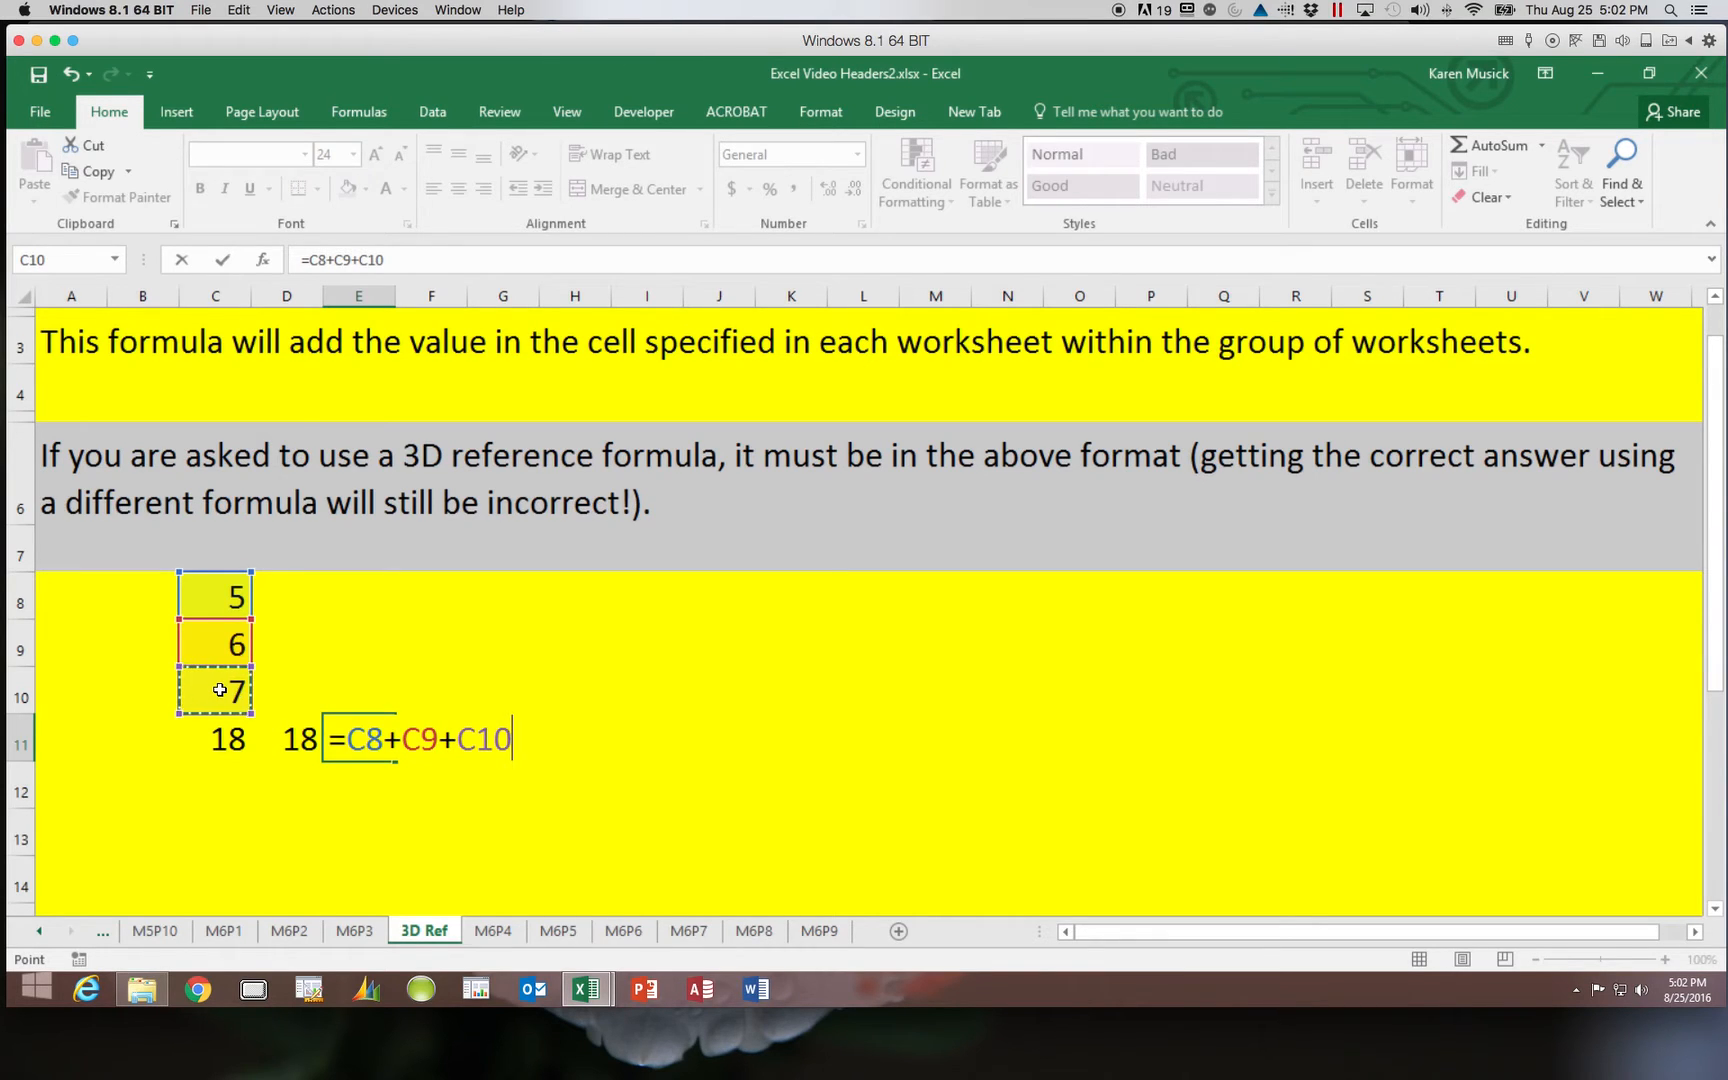
key("Return")
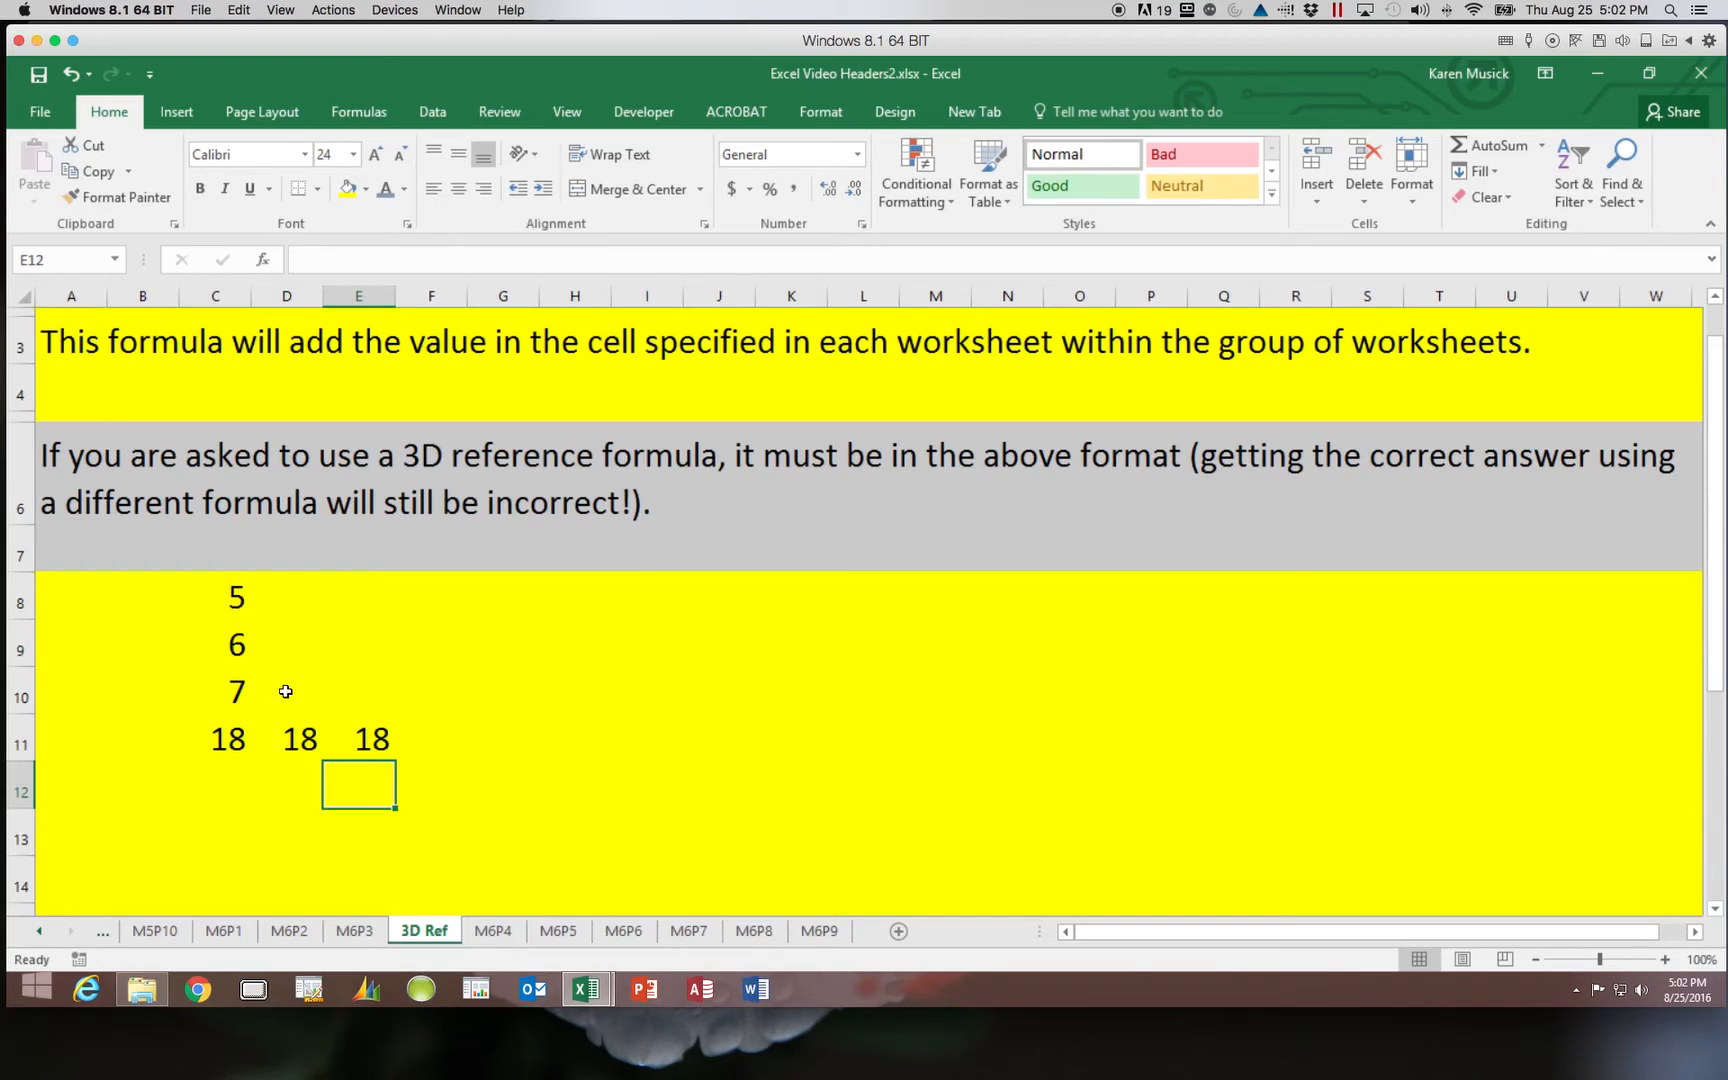
- Review the formula in C11 and the 3D reference syntax in row 1, and switch to the Michigan.xlsx workbook
left_click(226, 748)
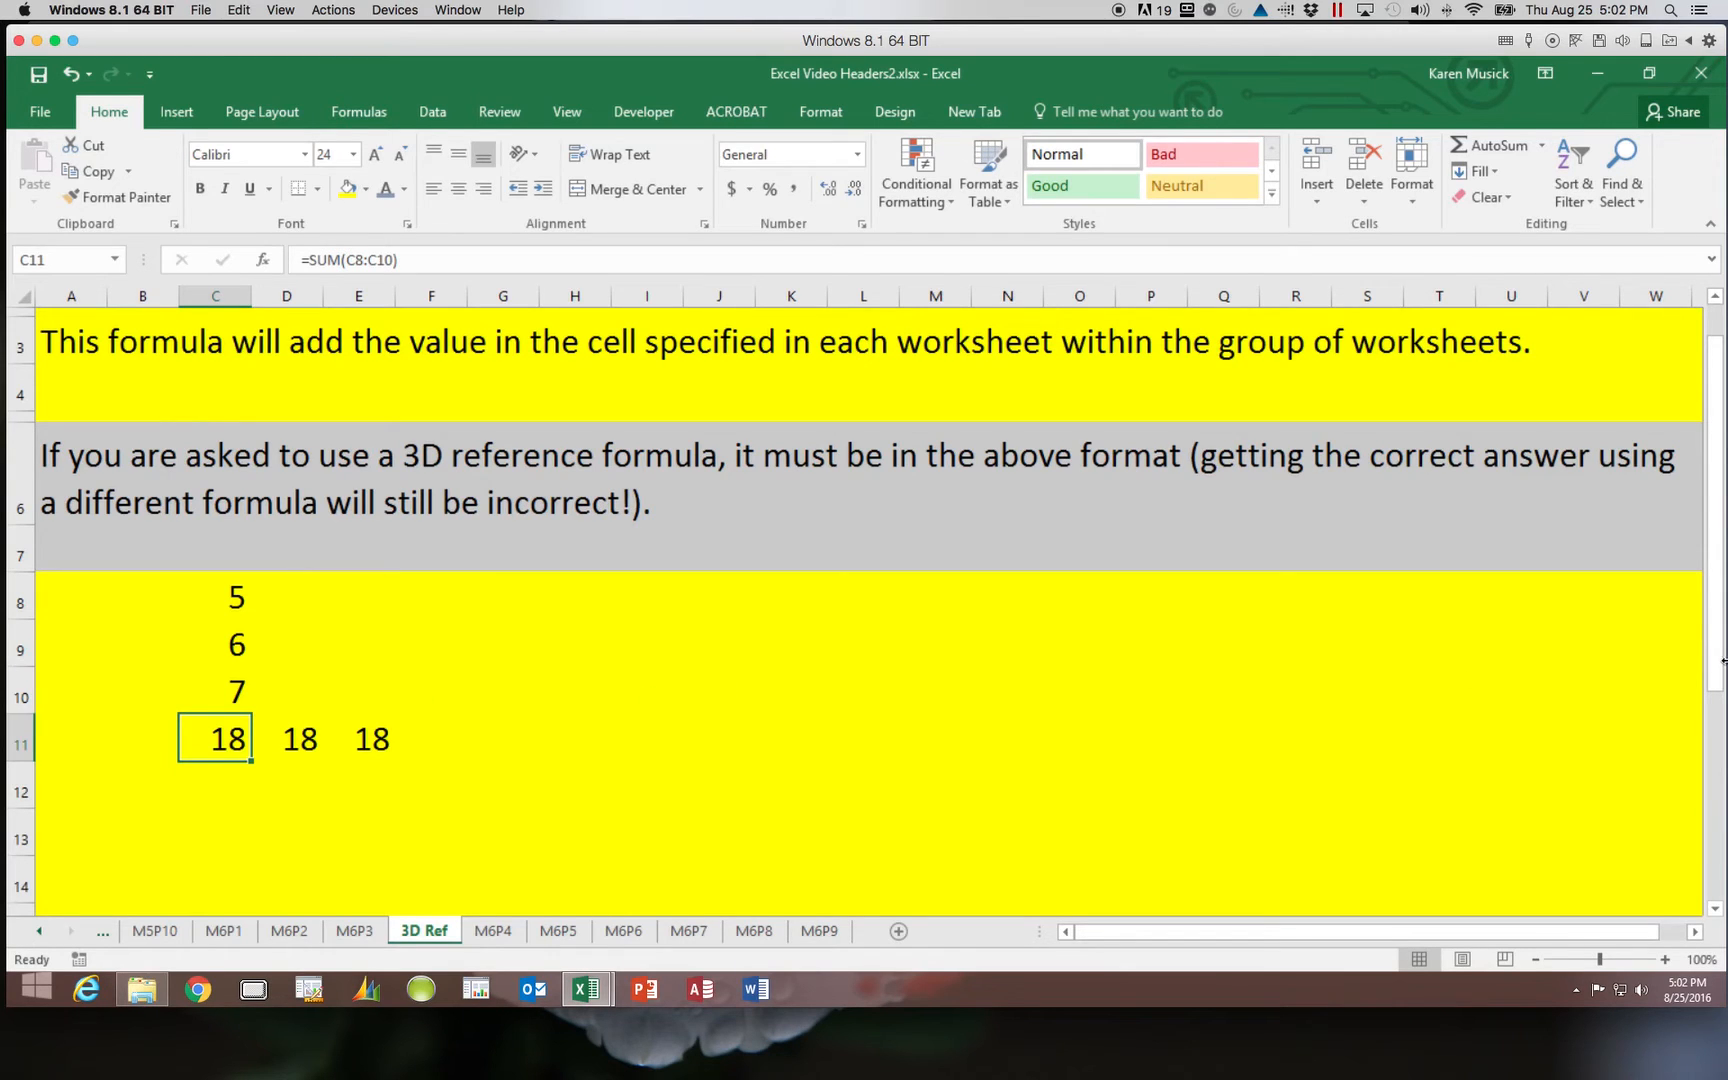
left_click_drag(1713, 667, 1713, 650)
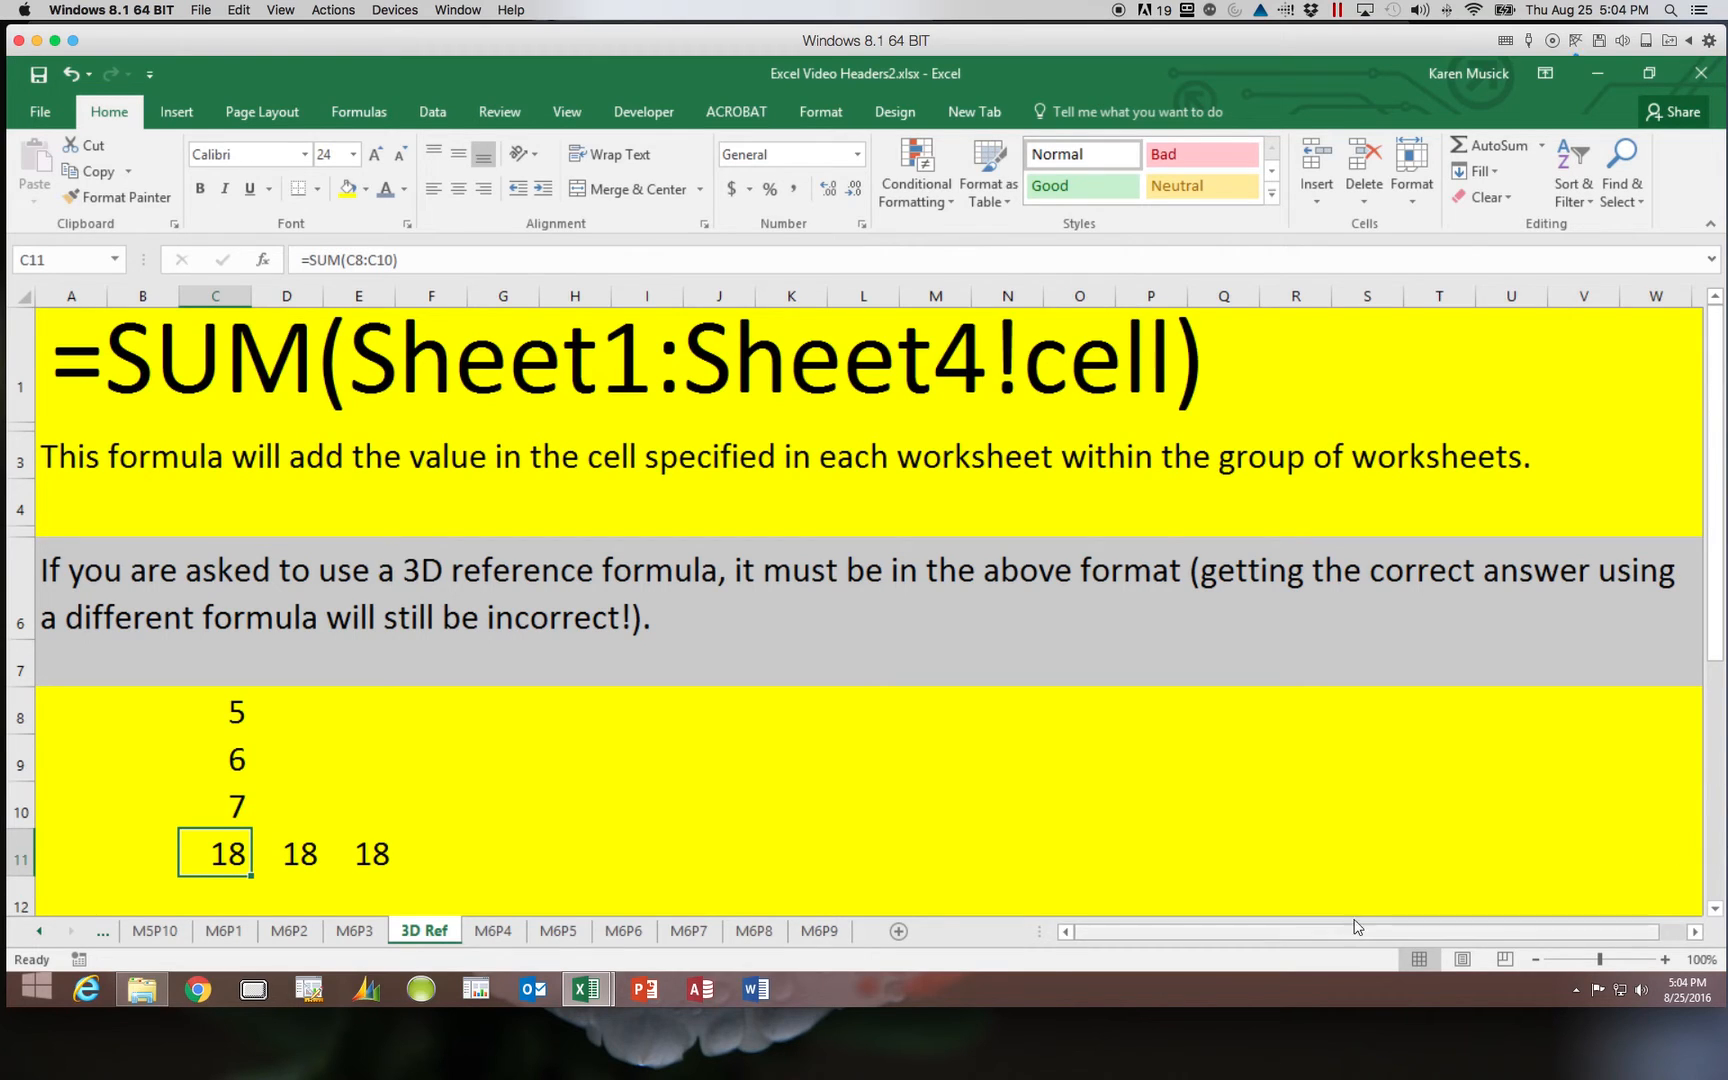
mouse_move(608, 992)
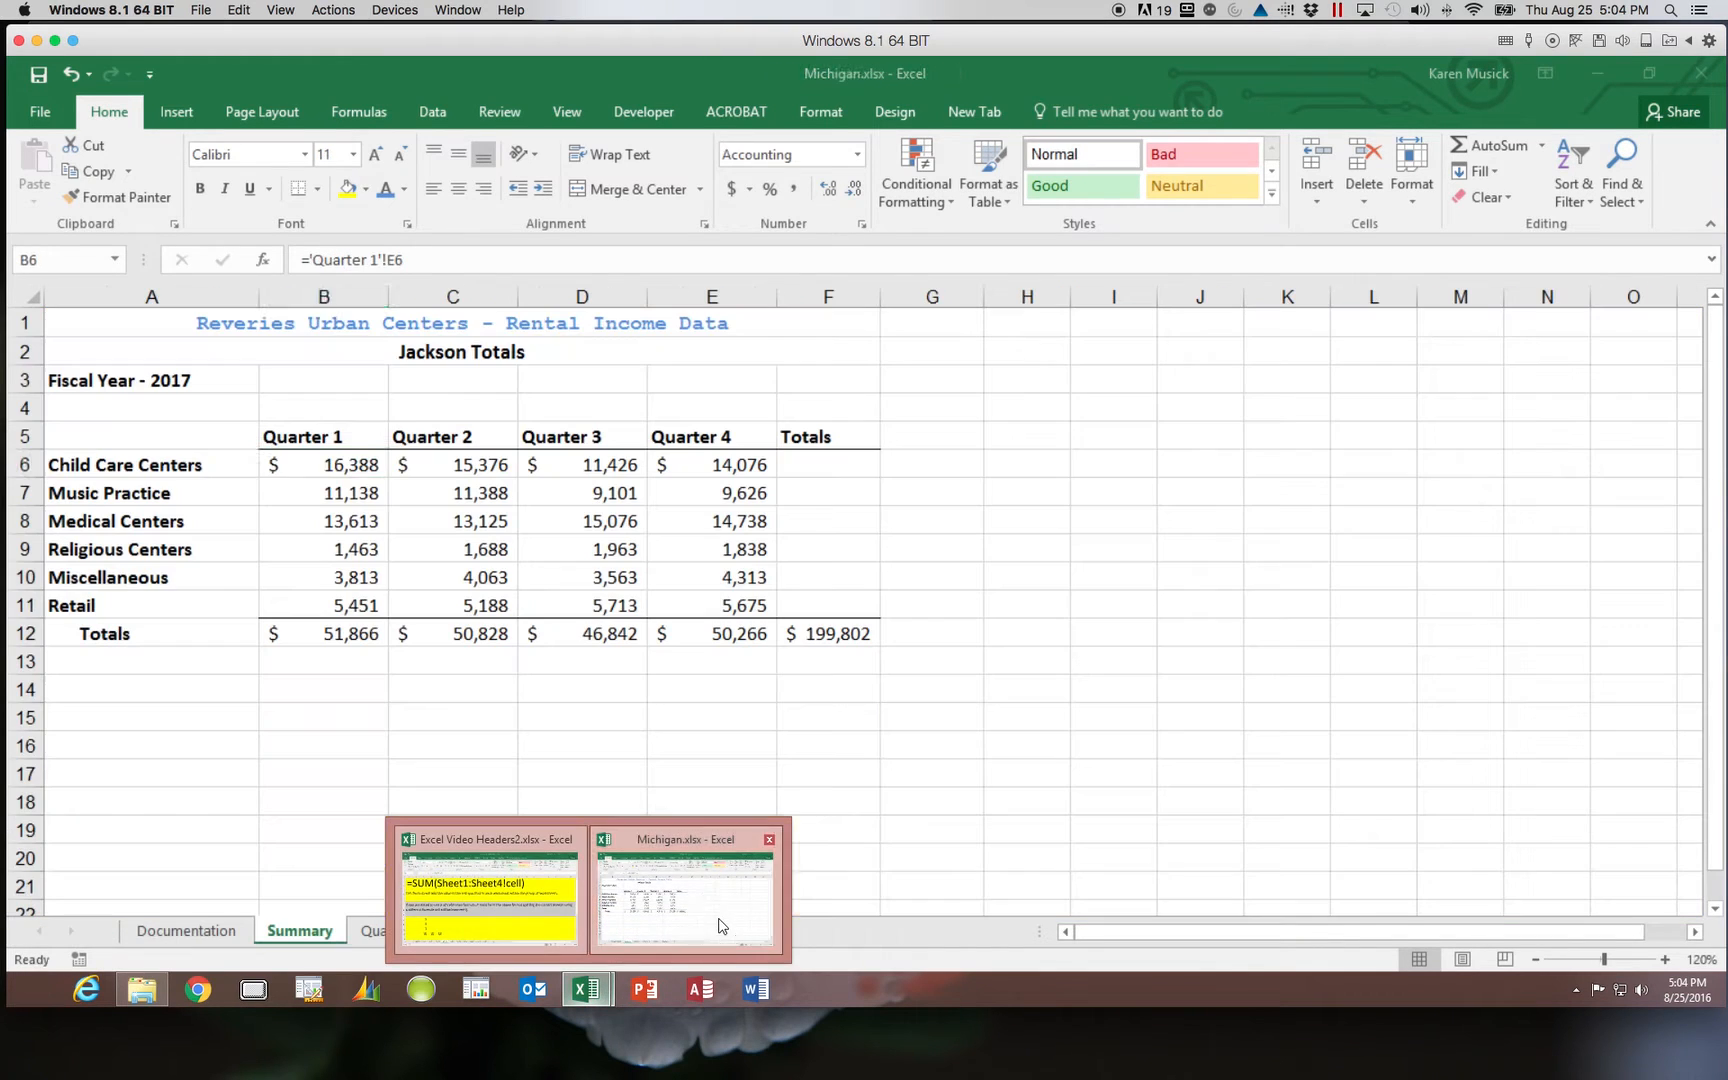
left_click(720, 926)
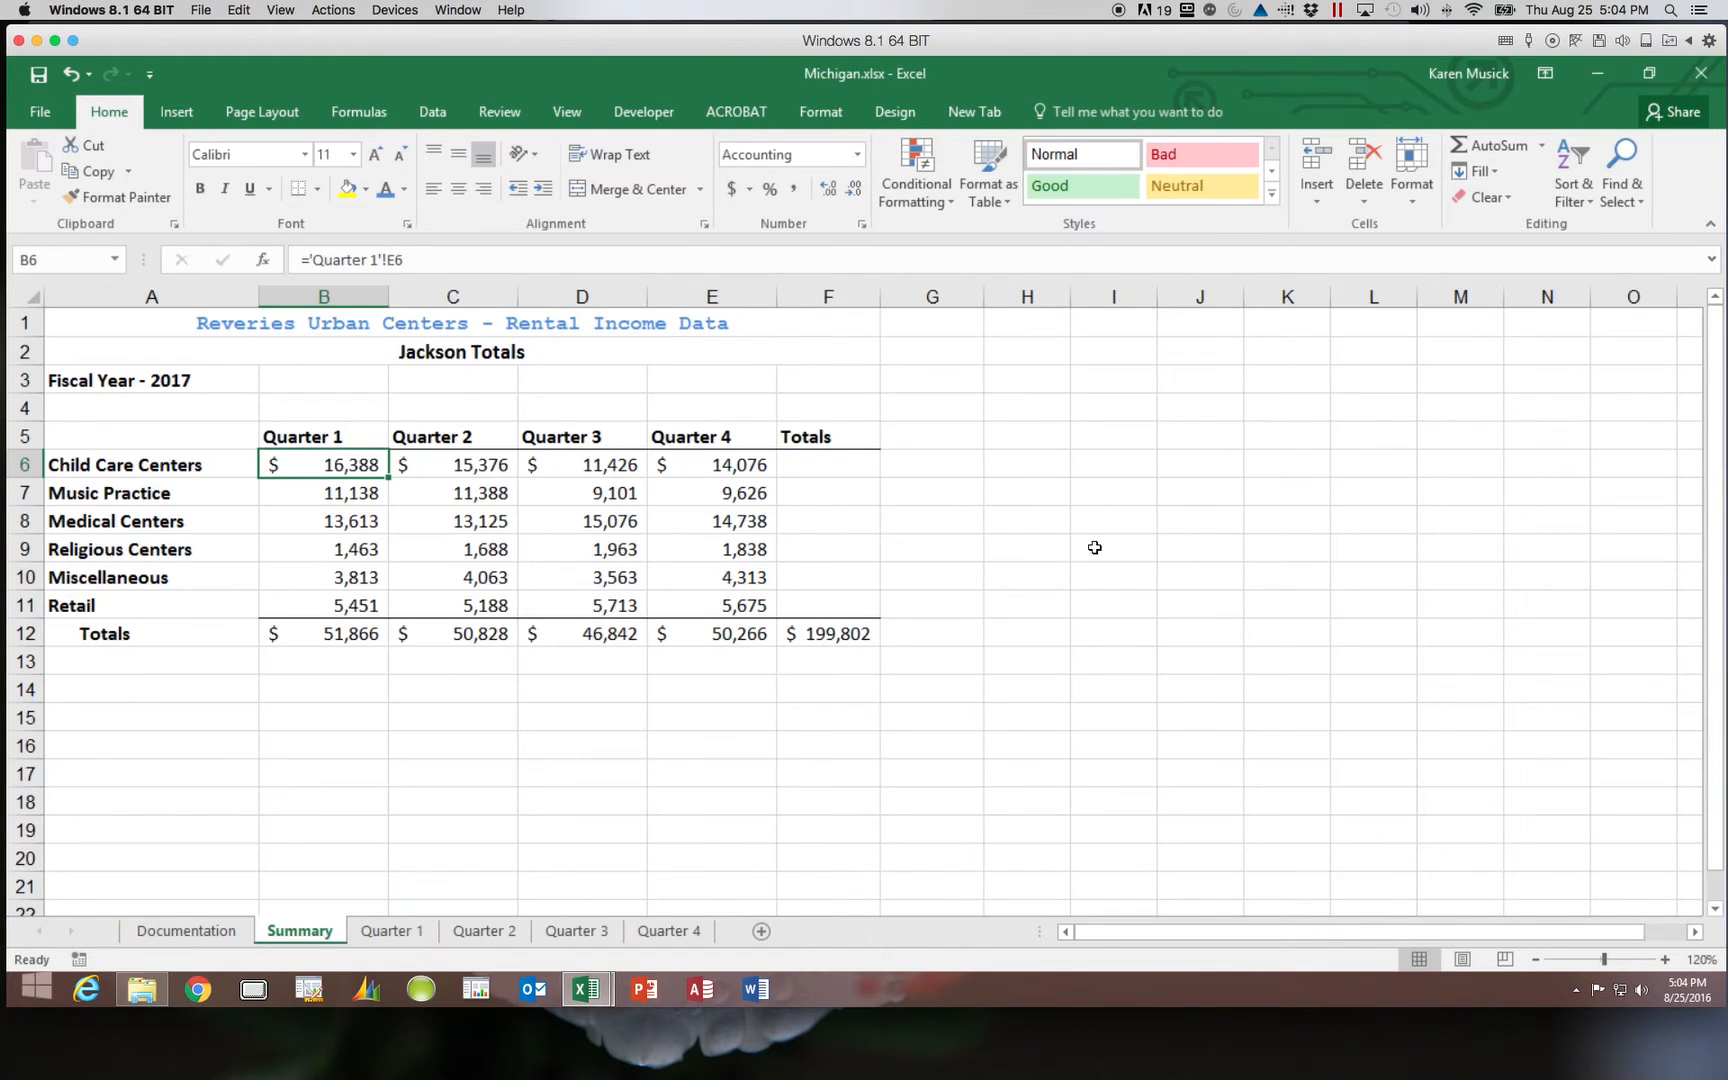
- Total Child Care Centers in Summary cell F6 with the 3D reference formula =SUM('Quarter 1:Quarter 4'!E6)
left_click(845, 470)
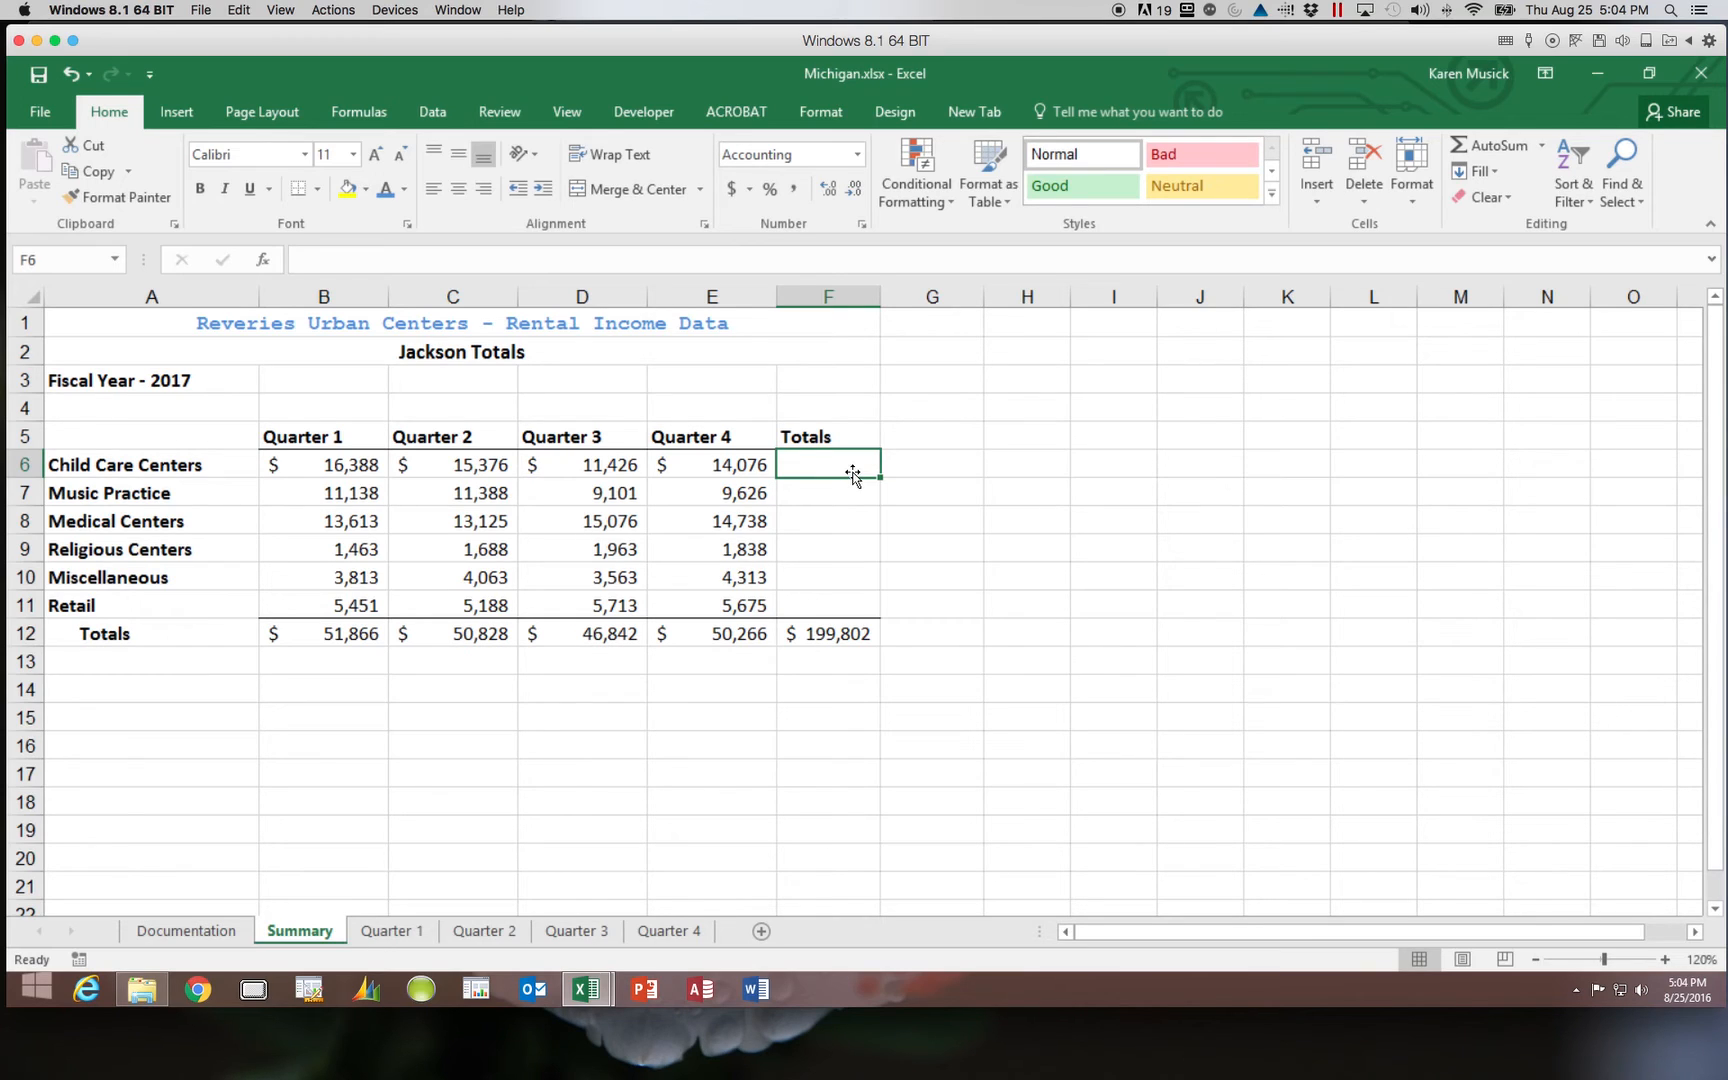
type("=")
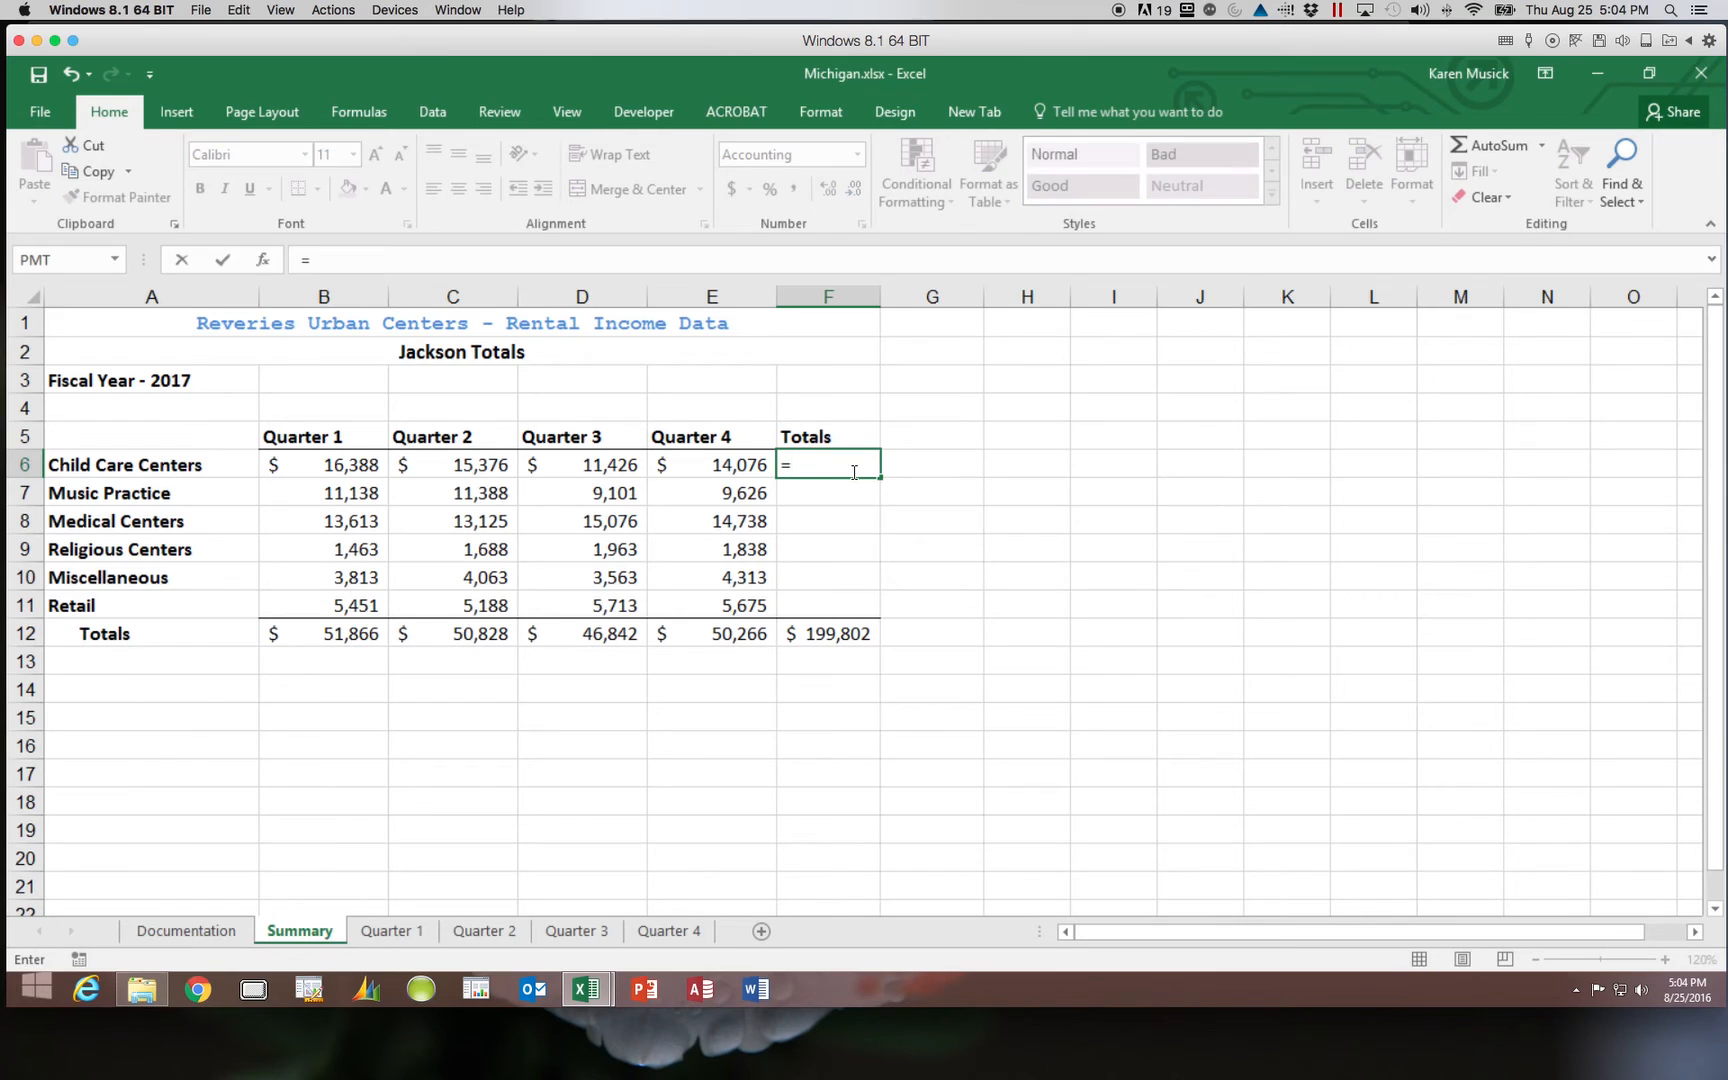
type("sum")
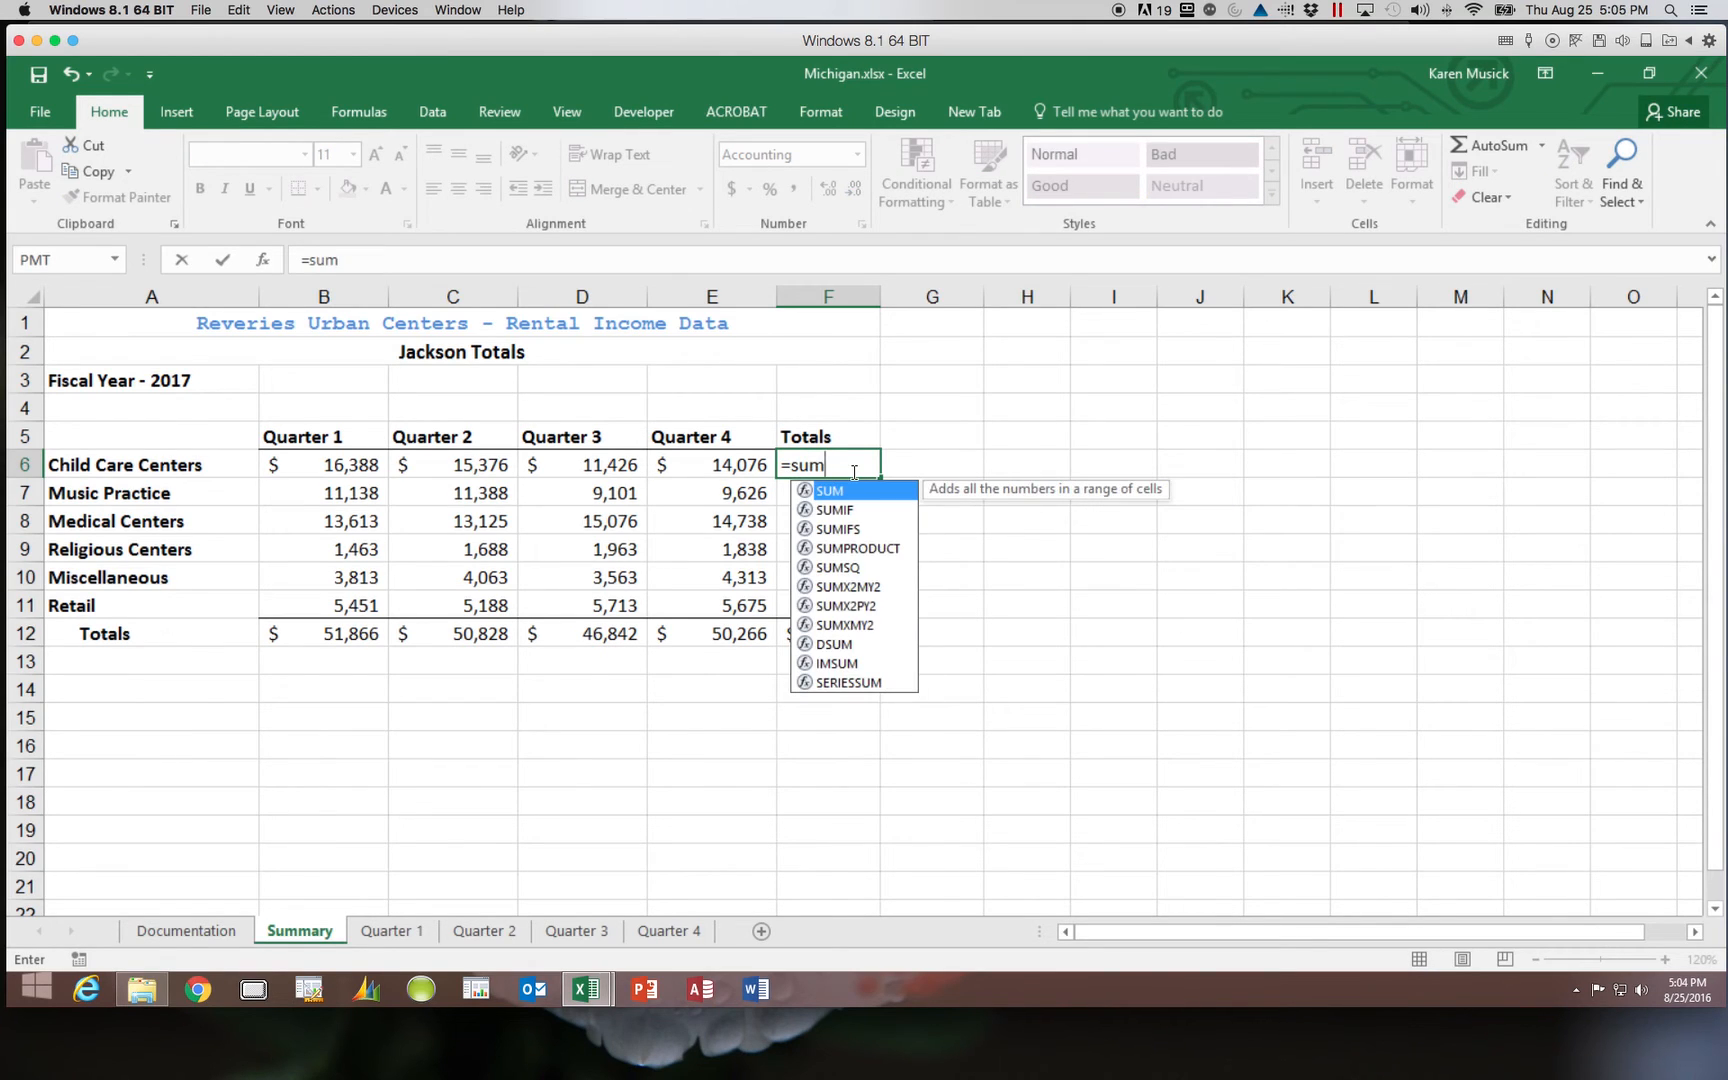
type("(")
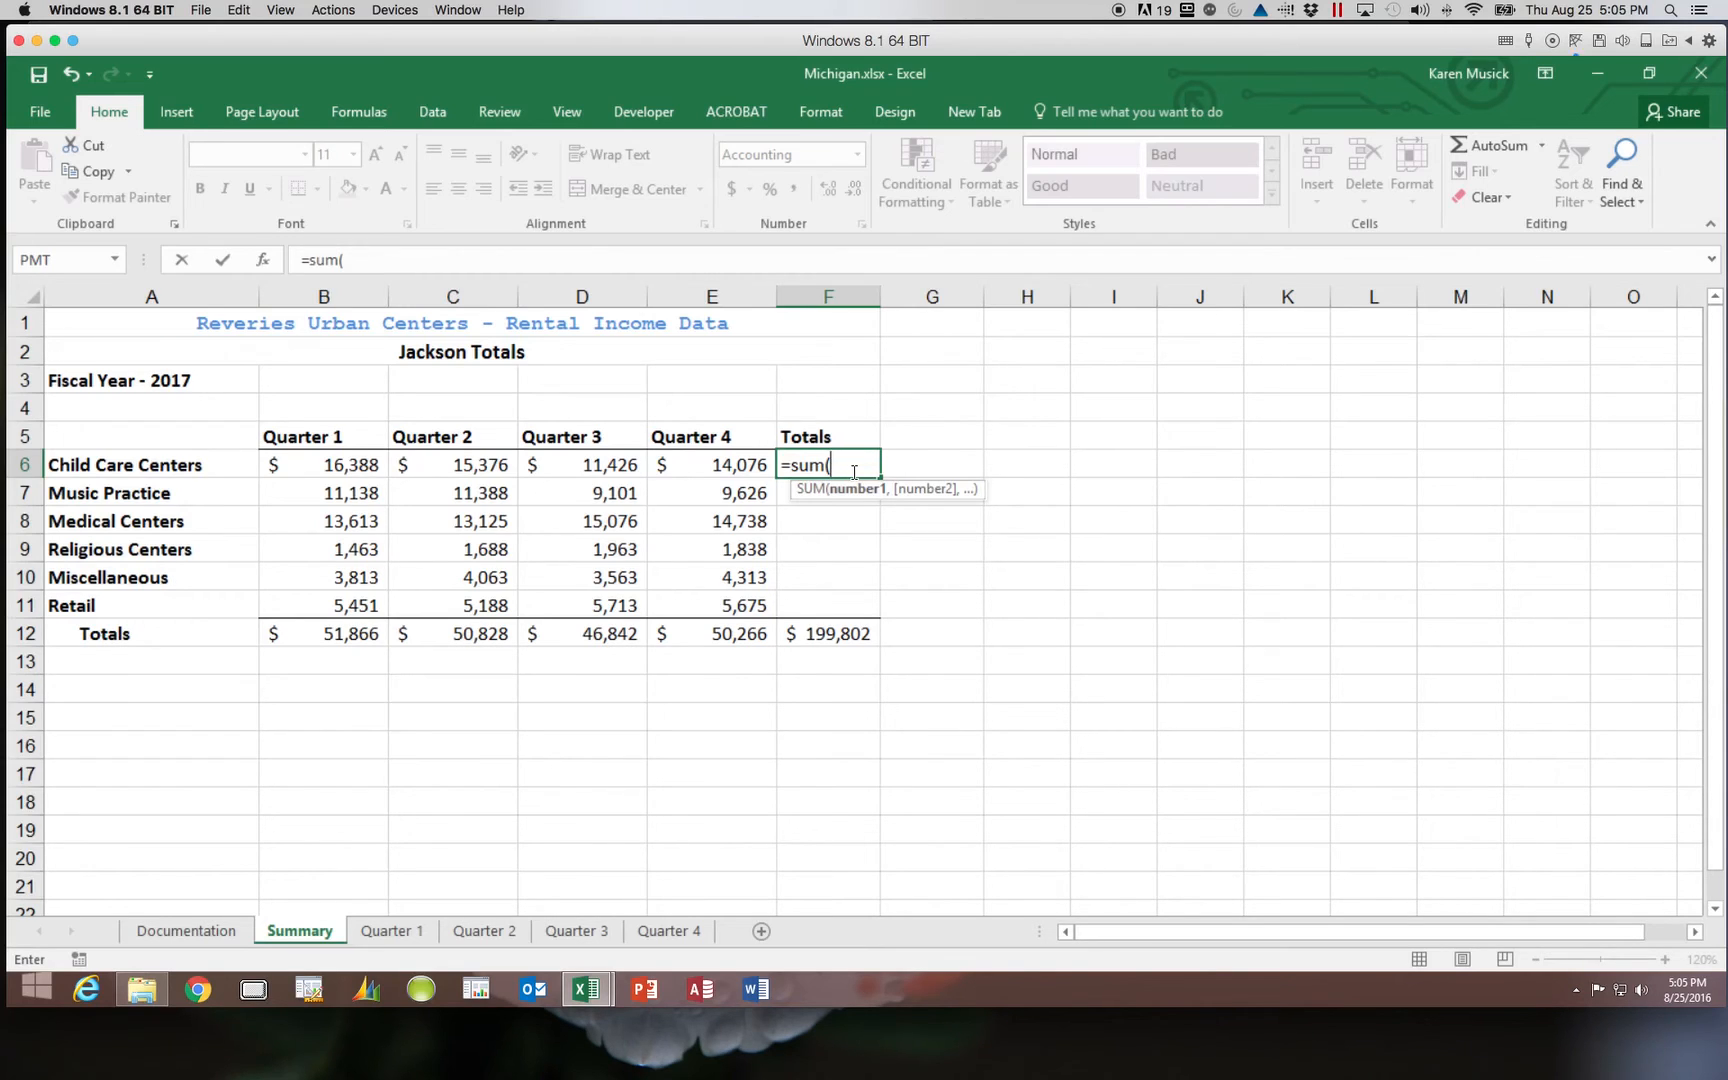
left_click(405, 932)
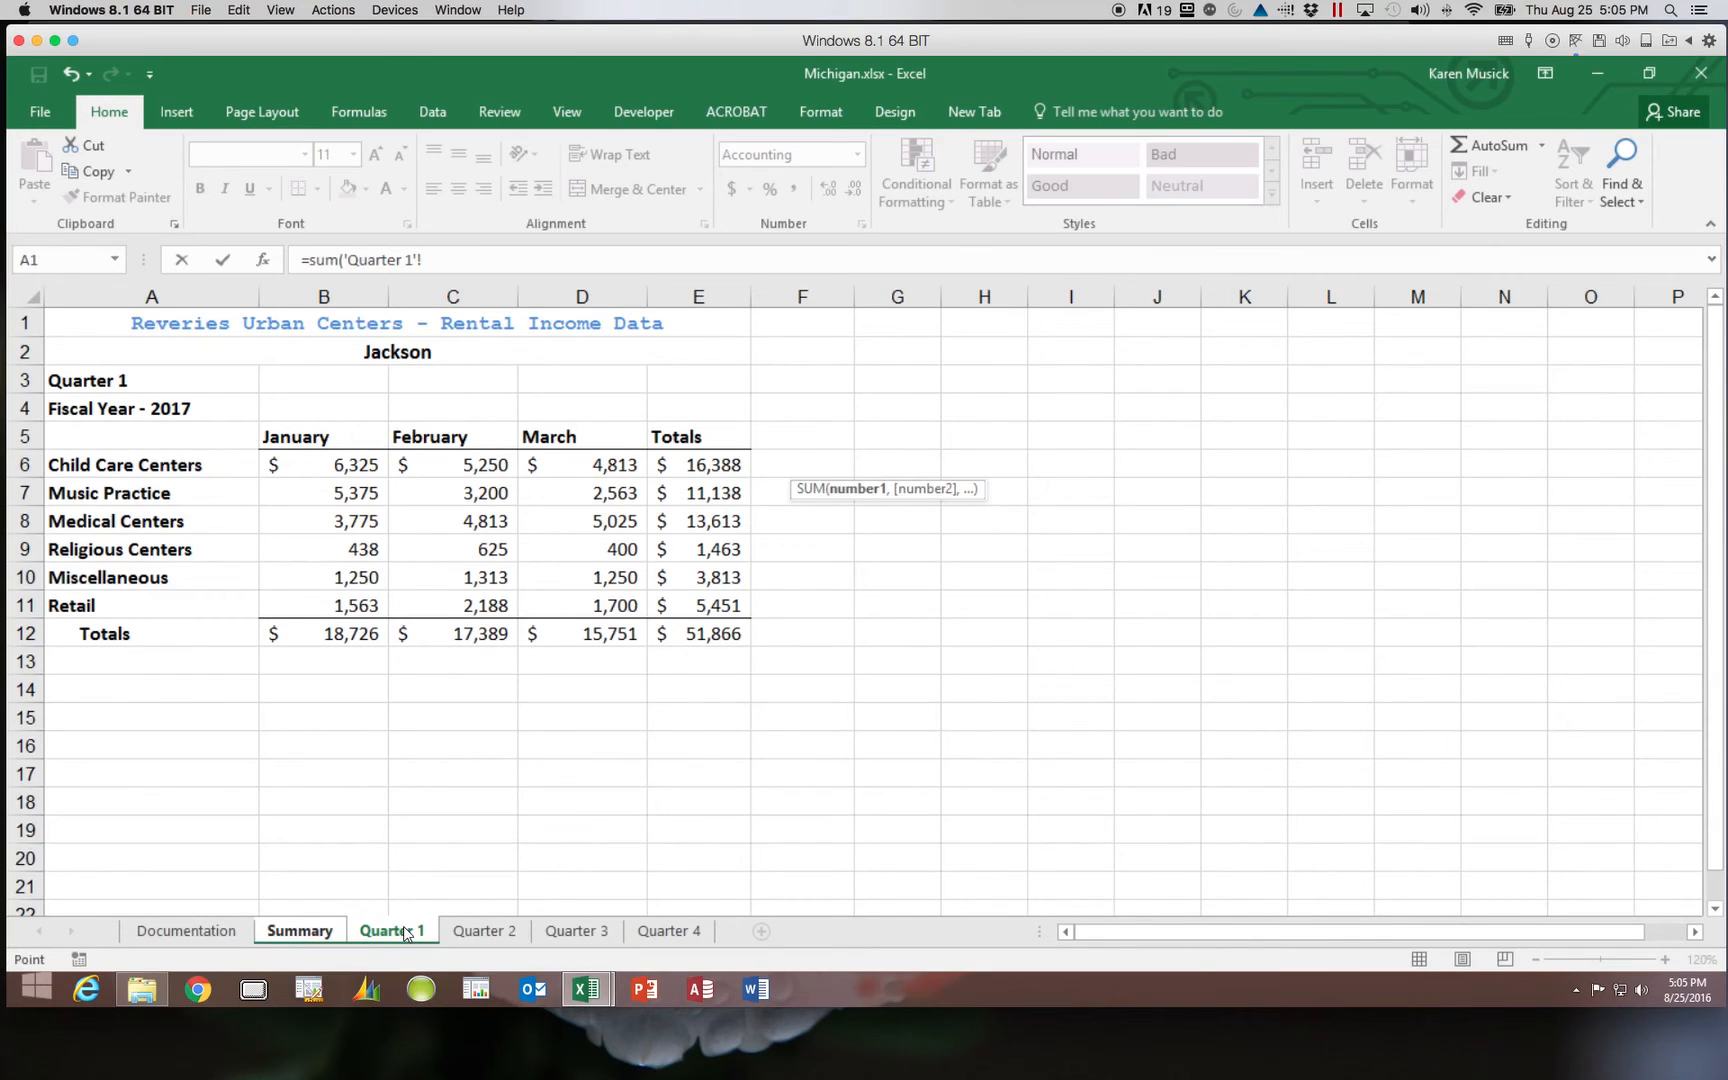
left_click(686, 932, "shift")
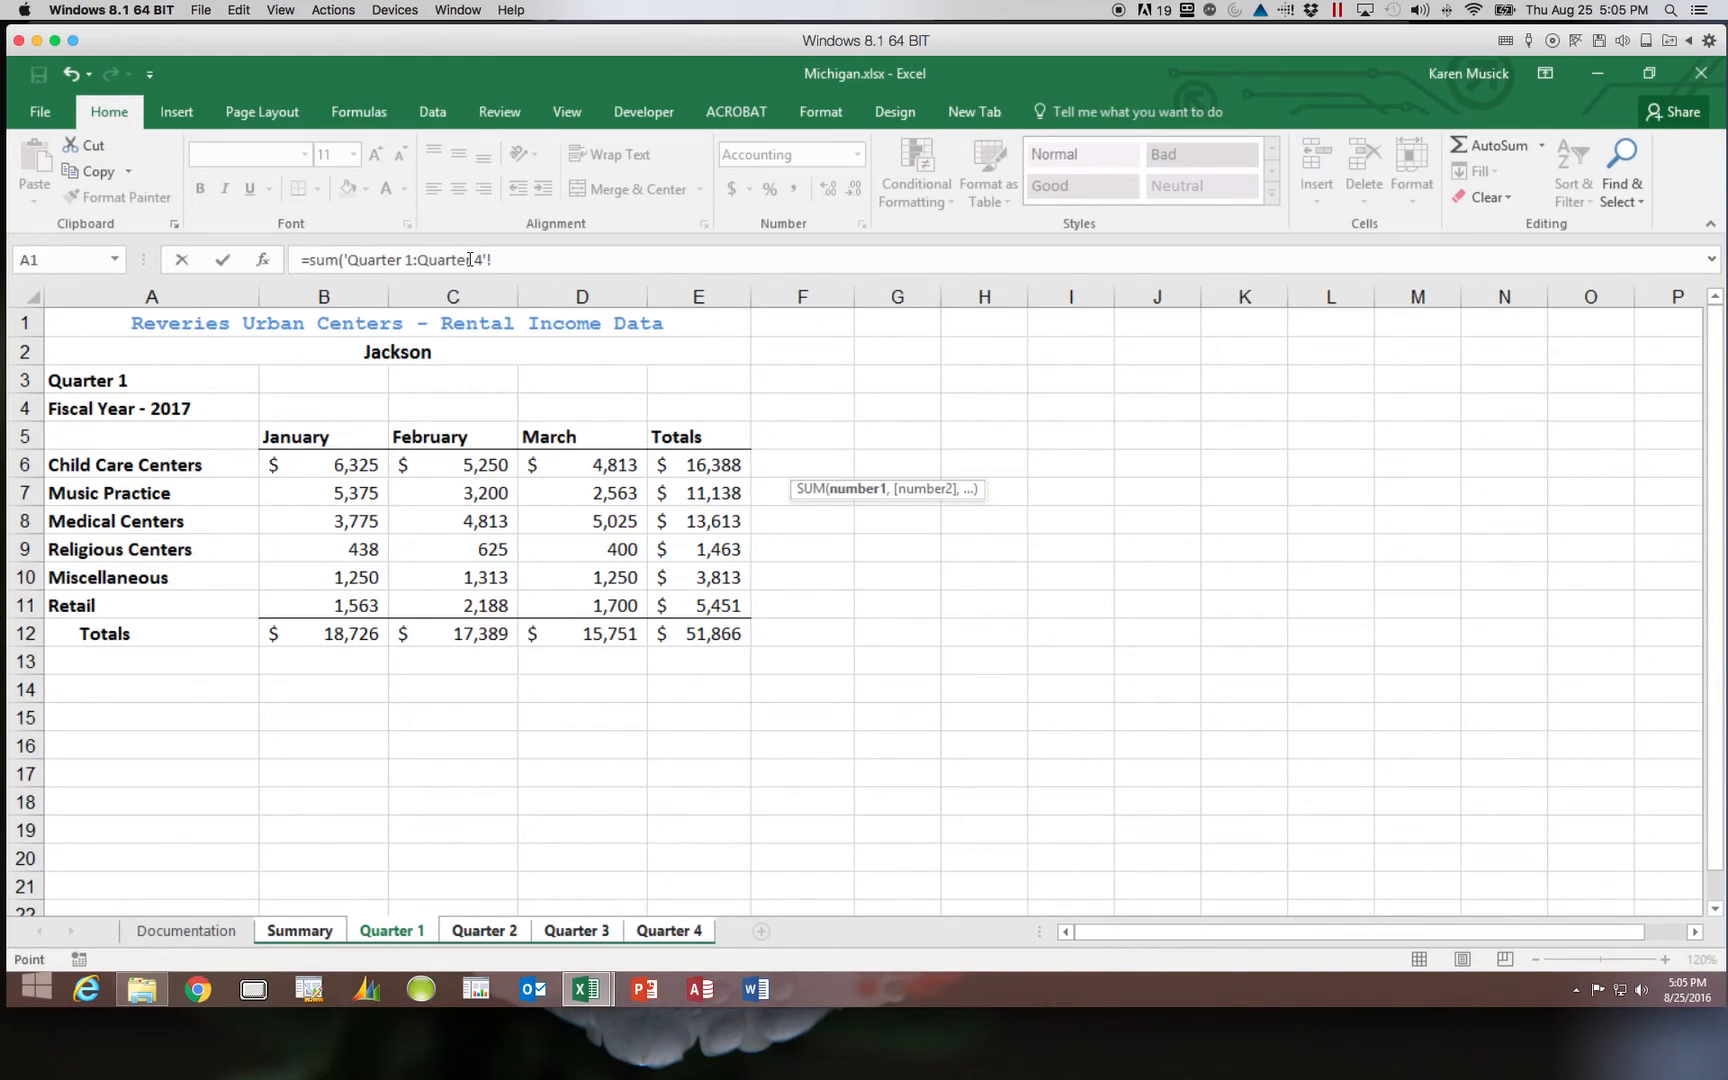
left_click(695, 466)
type(")")
key("Return")
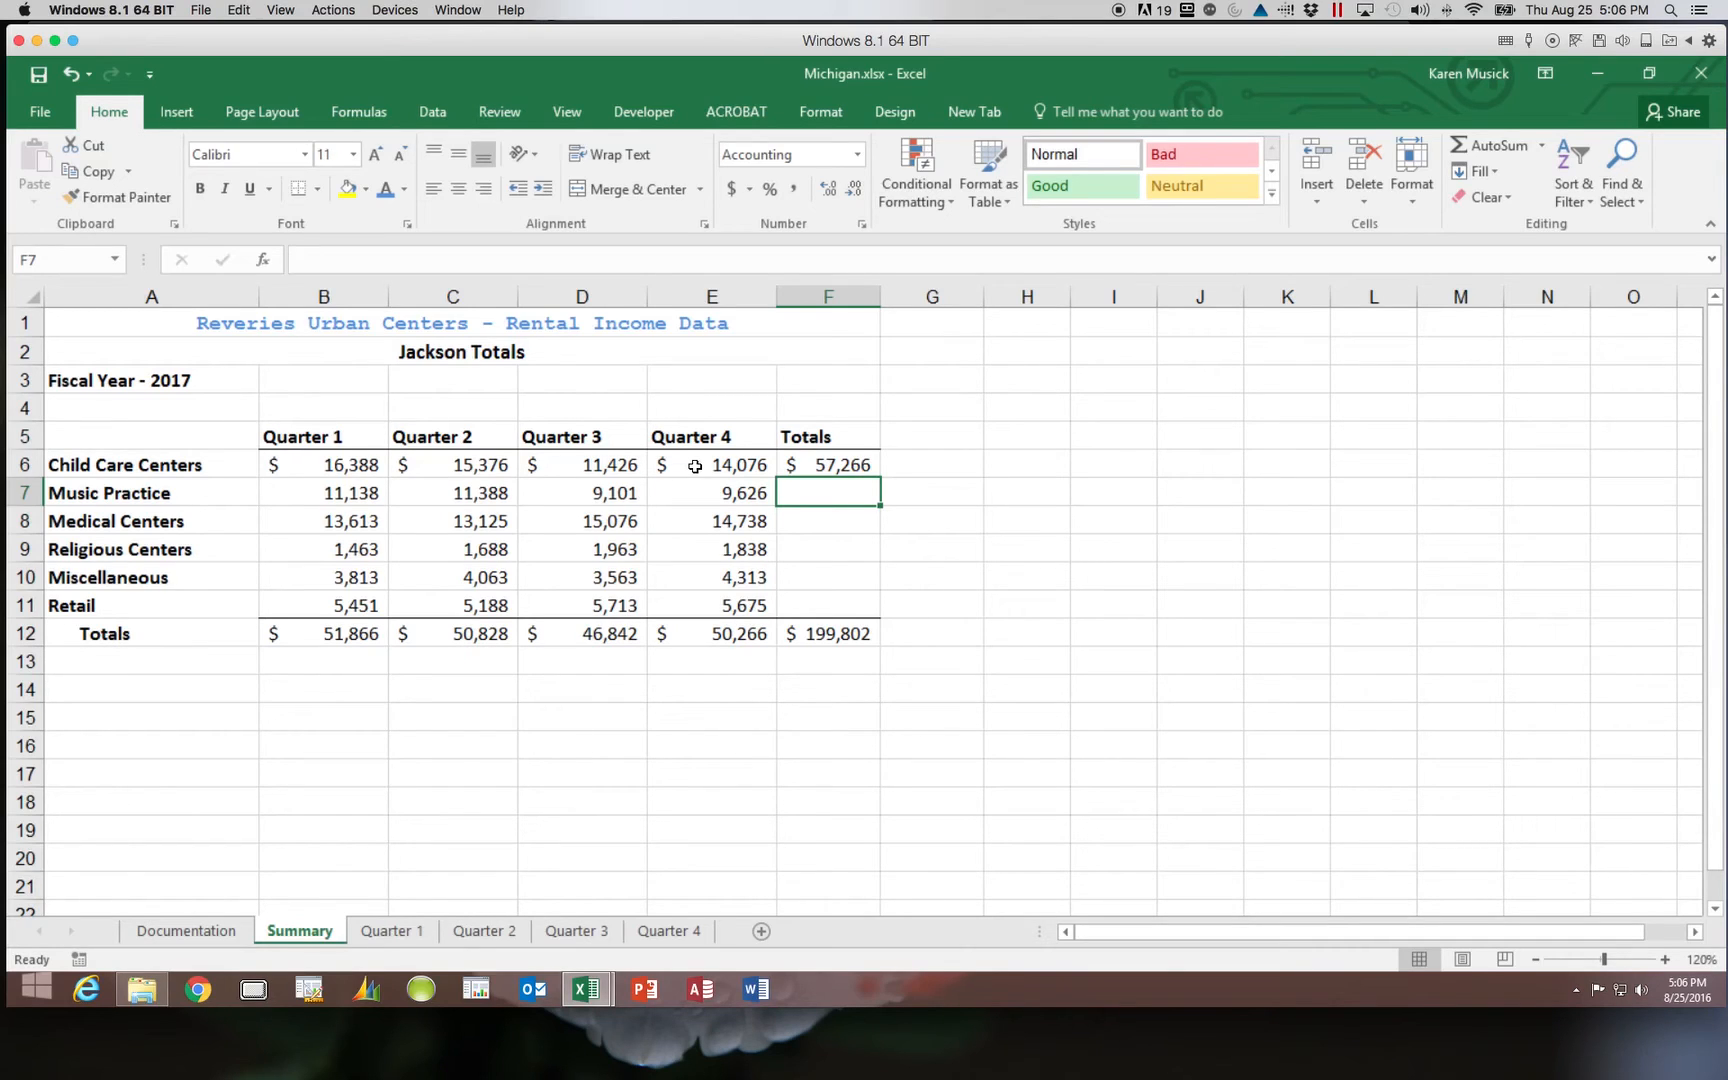
- Total Music Practice in Summary cell F7 with =SUM('Quarter 1:Quarter 4'!E7), and compare its formula with the one in E7
type("=")
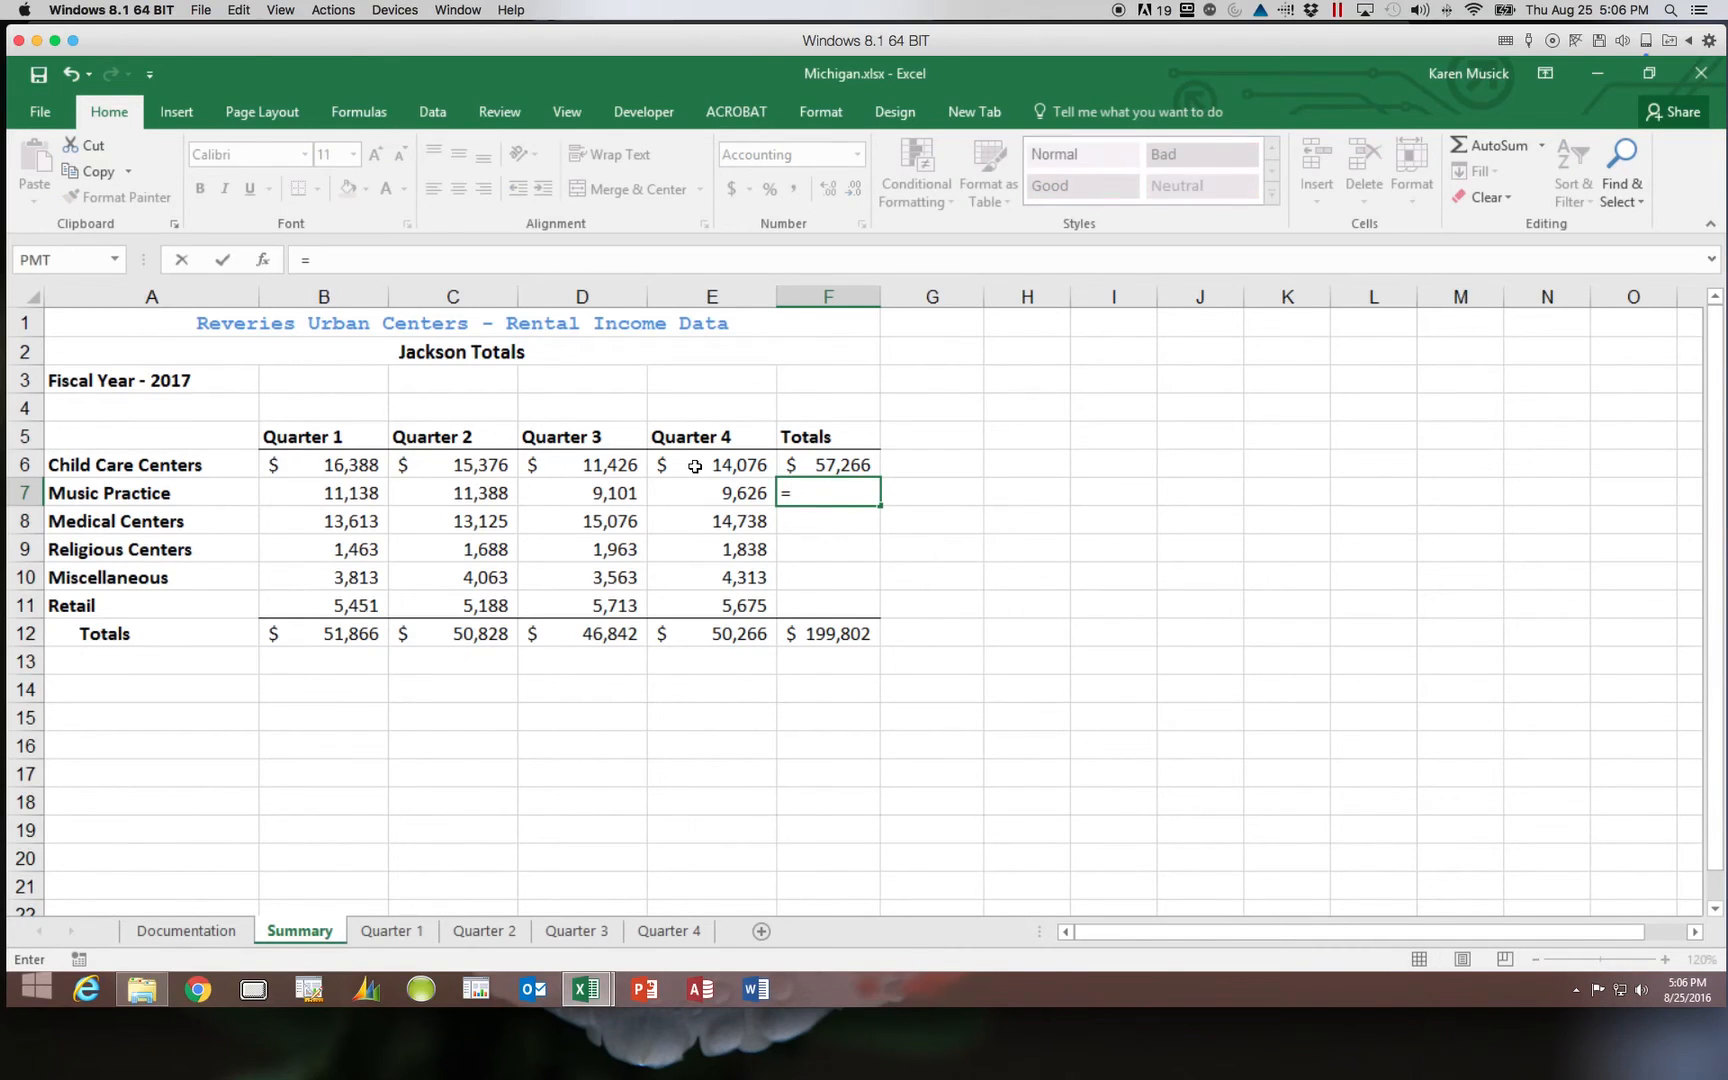
type("sum")
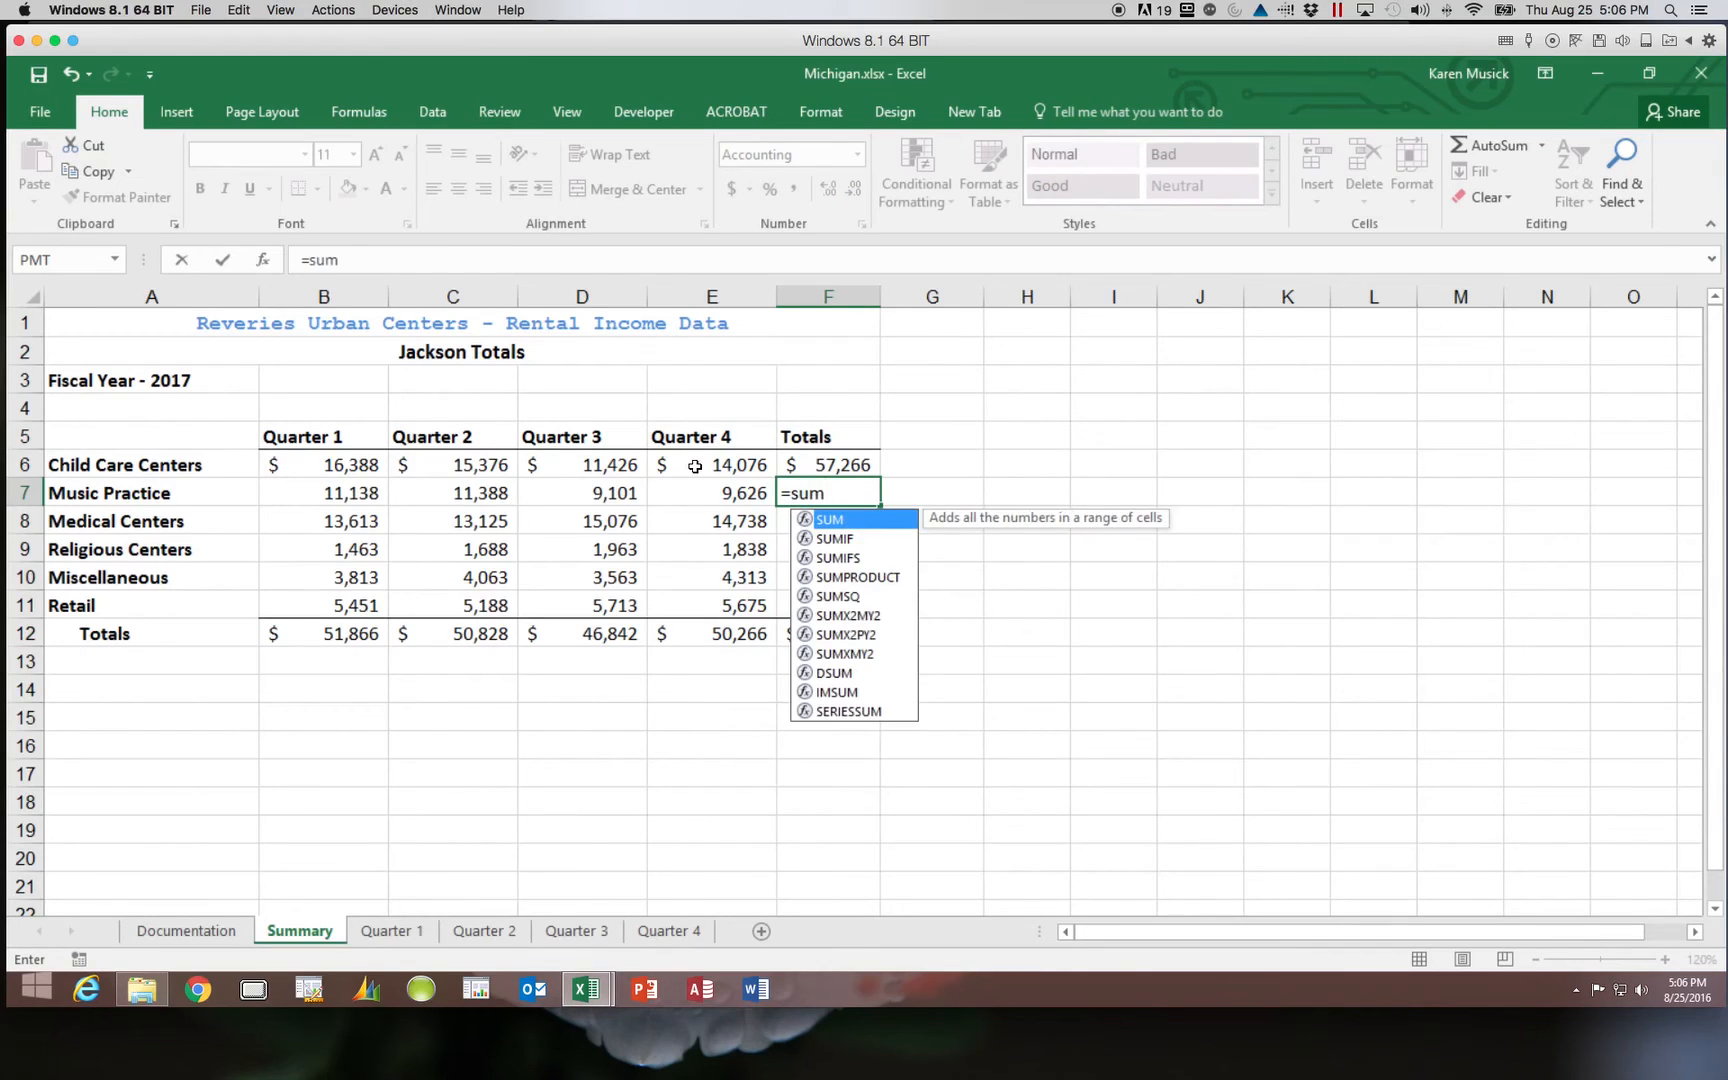
type("(")
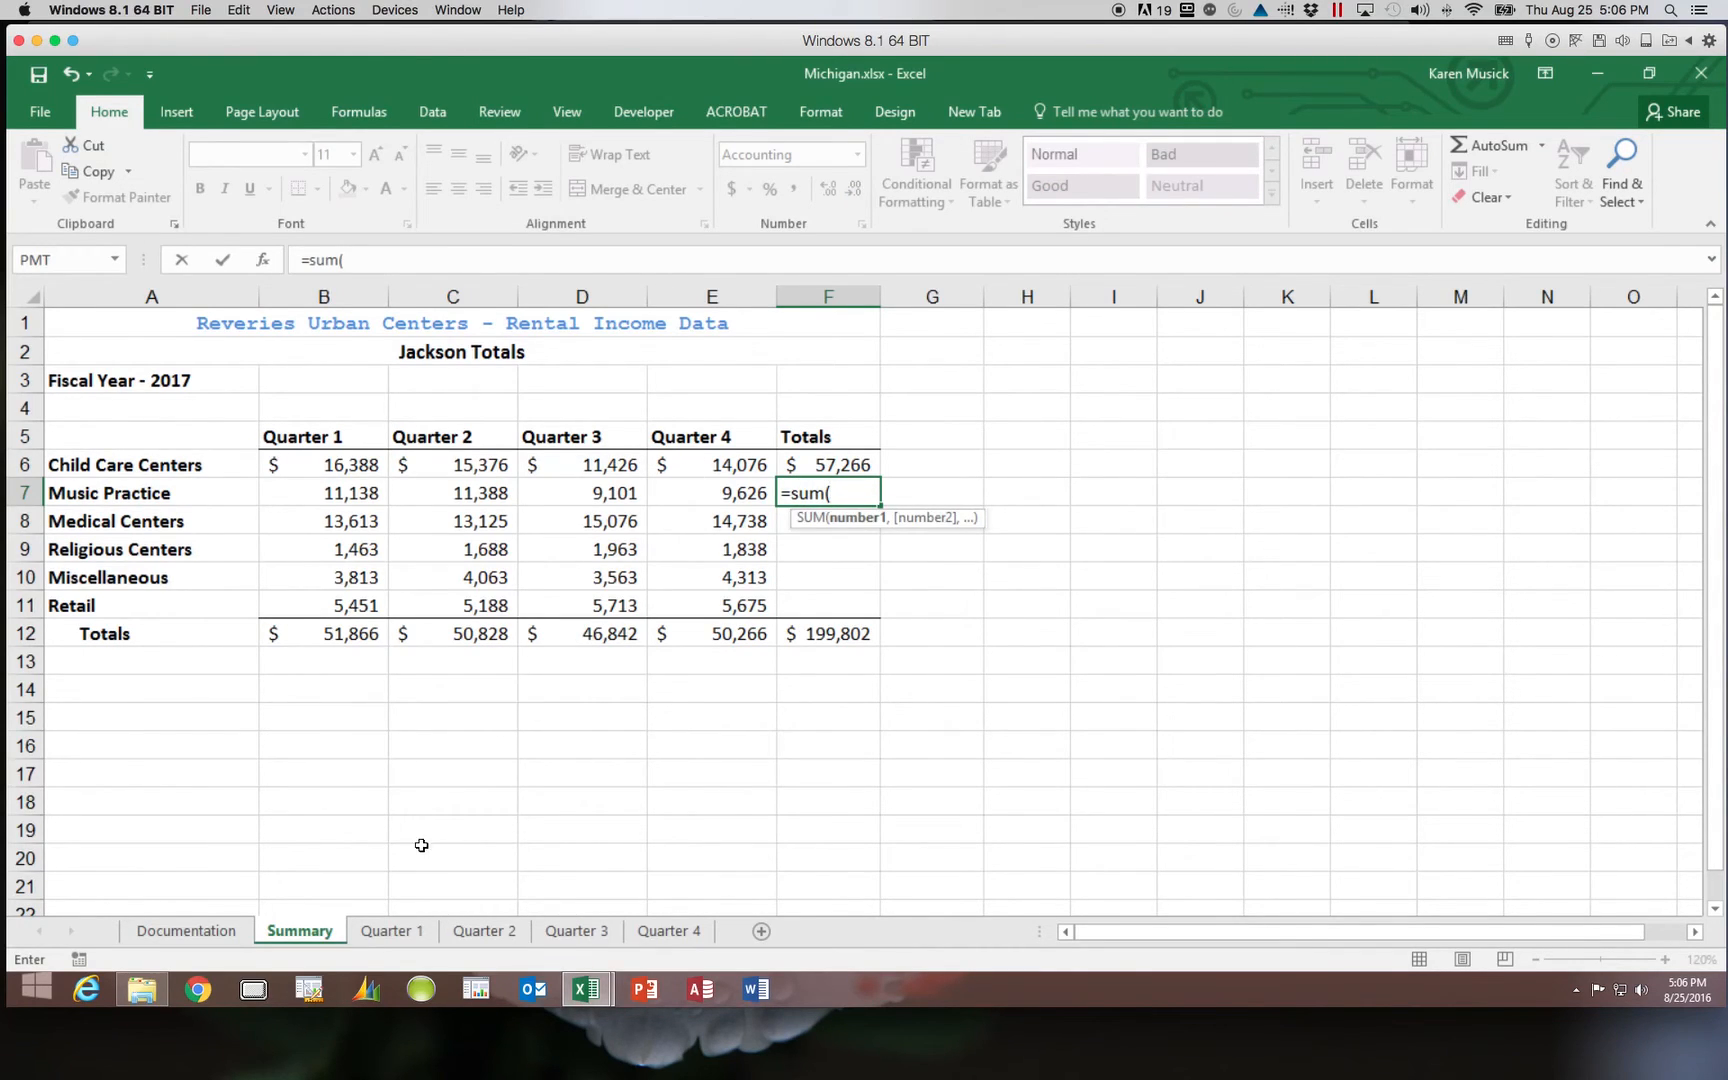
left_click(398, 932)
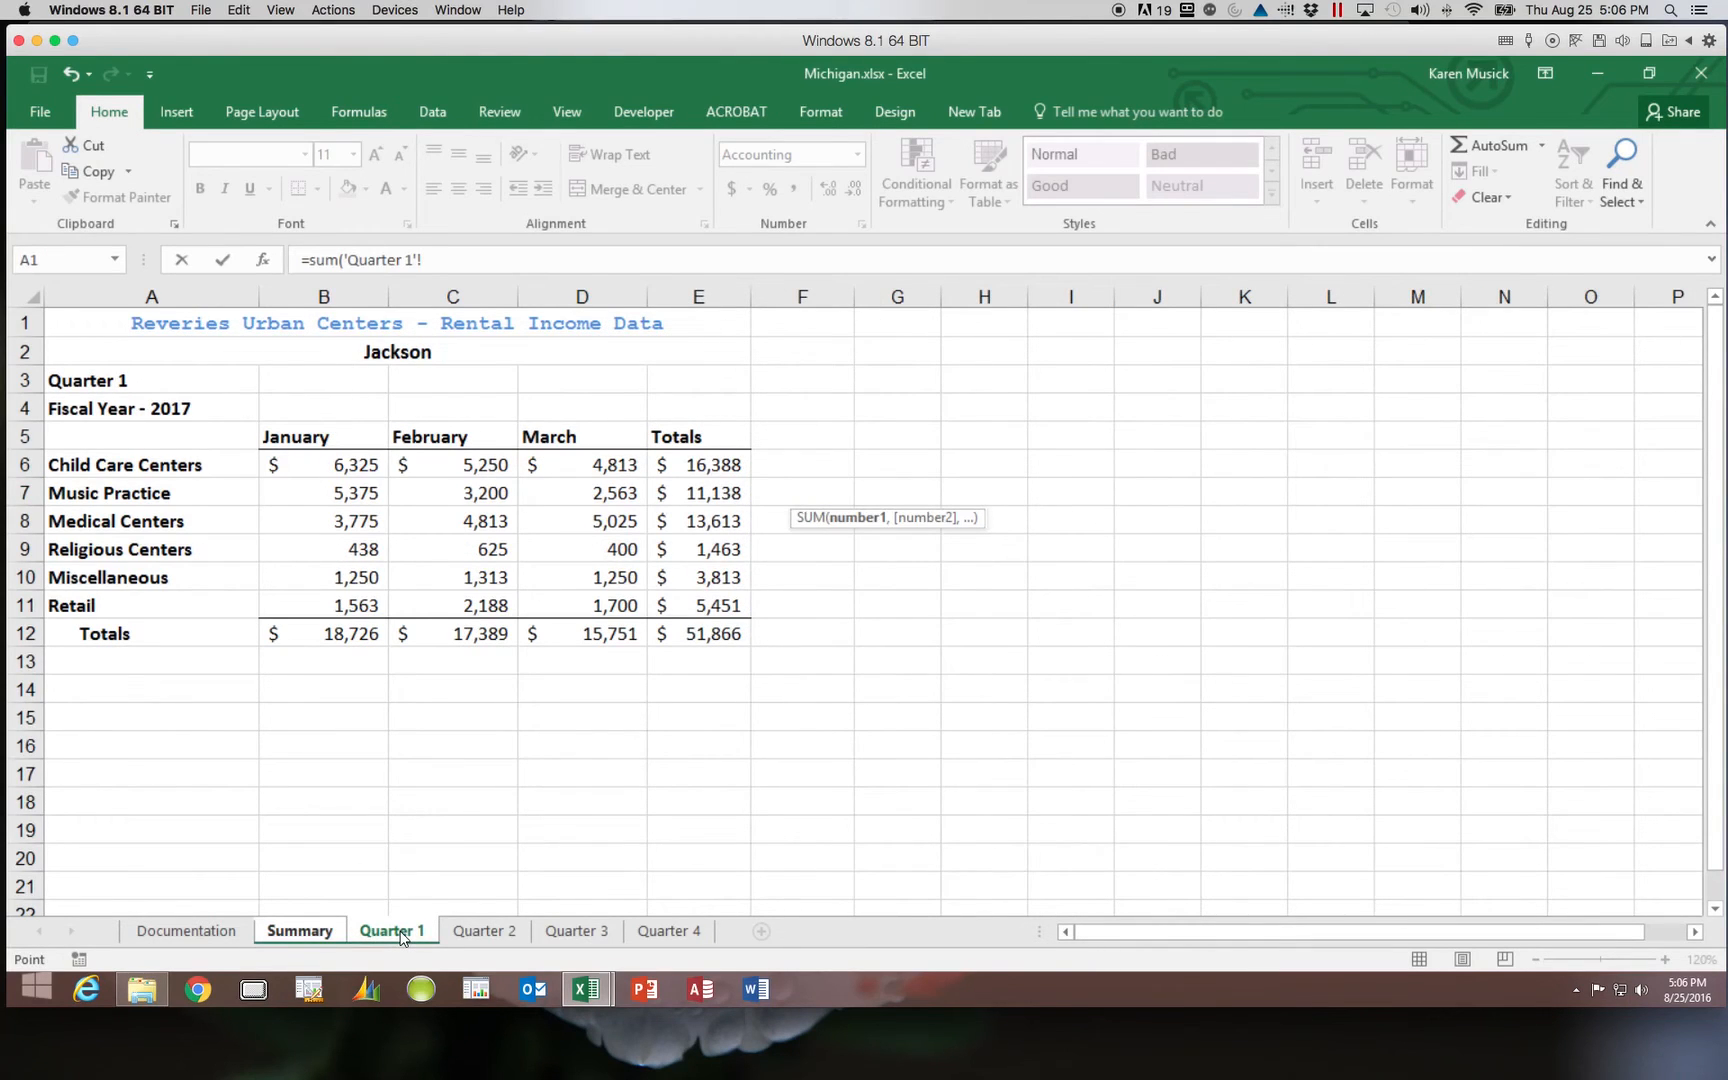
left_click(663, 932, "shift")
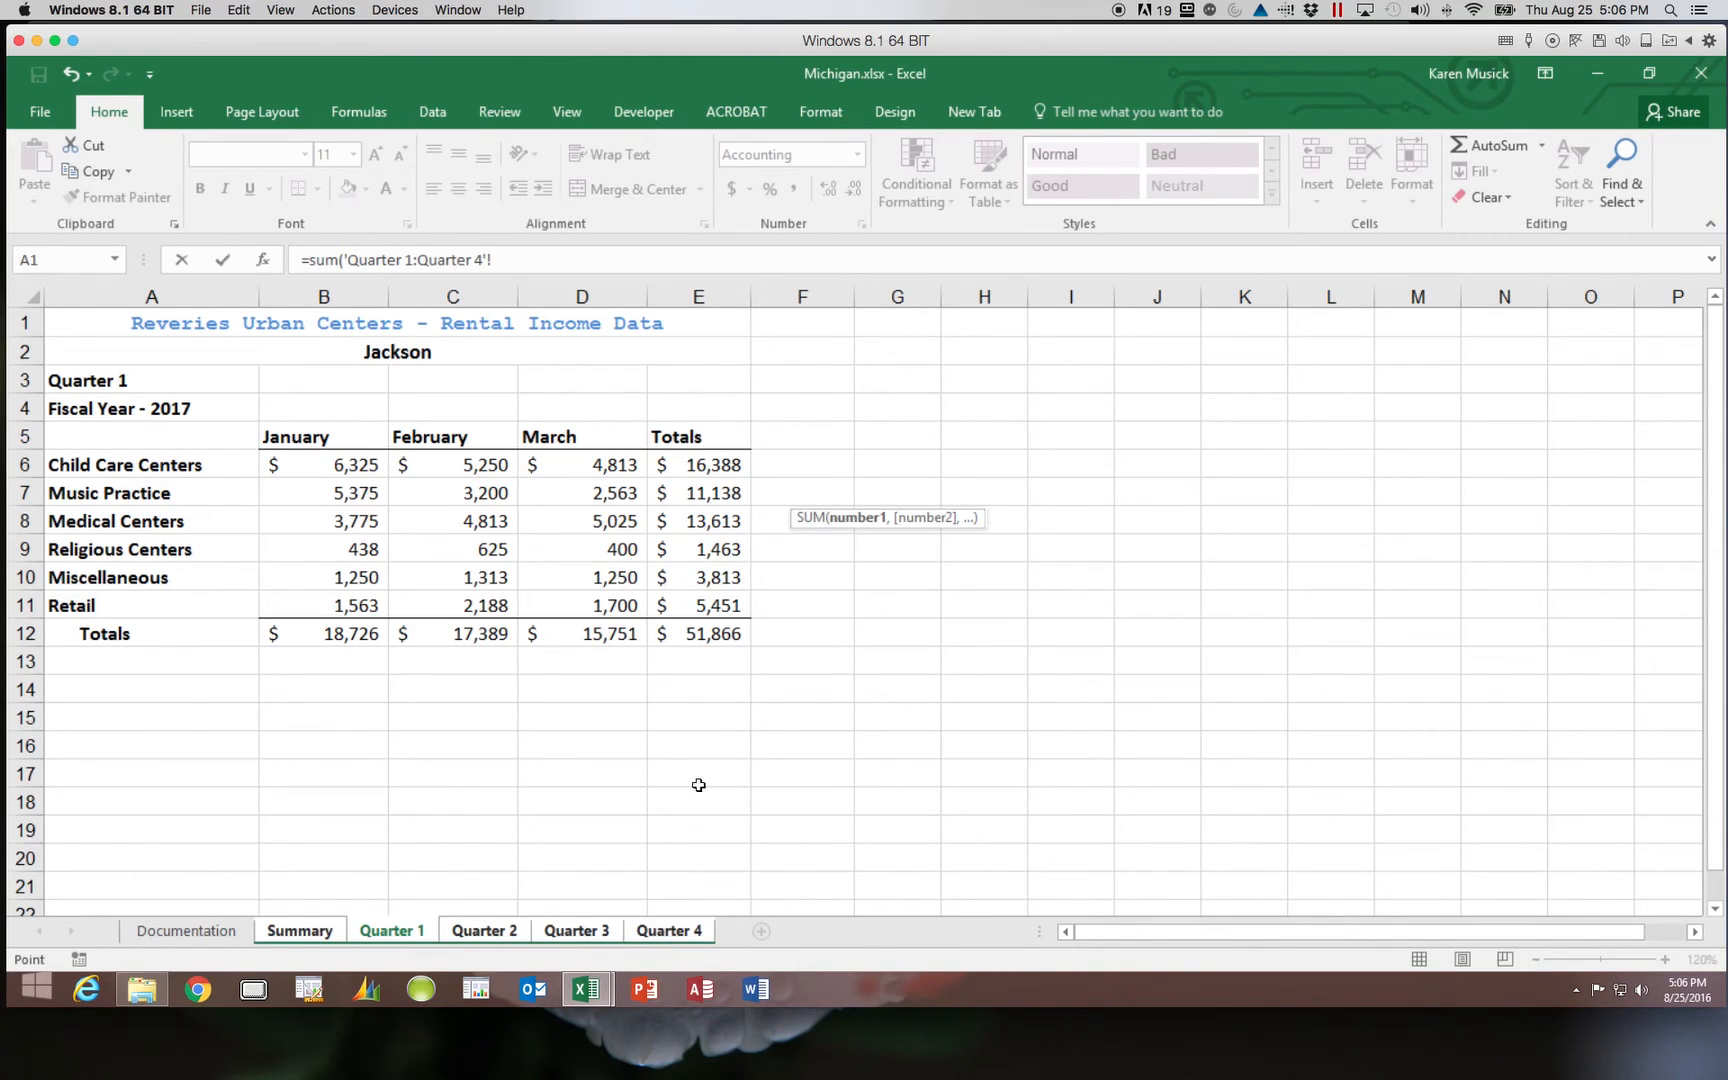
left_click(726, 494)
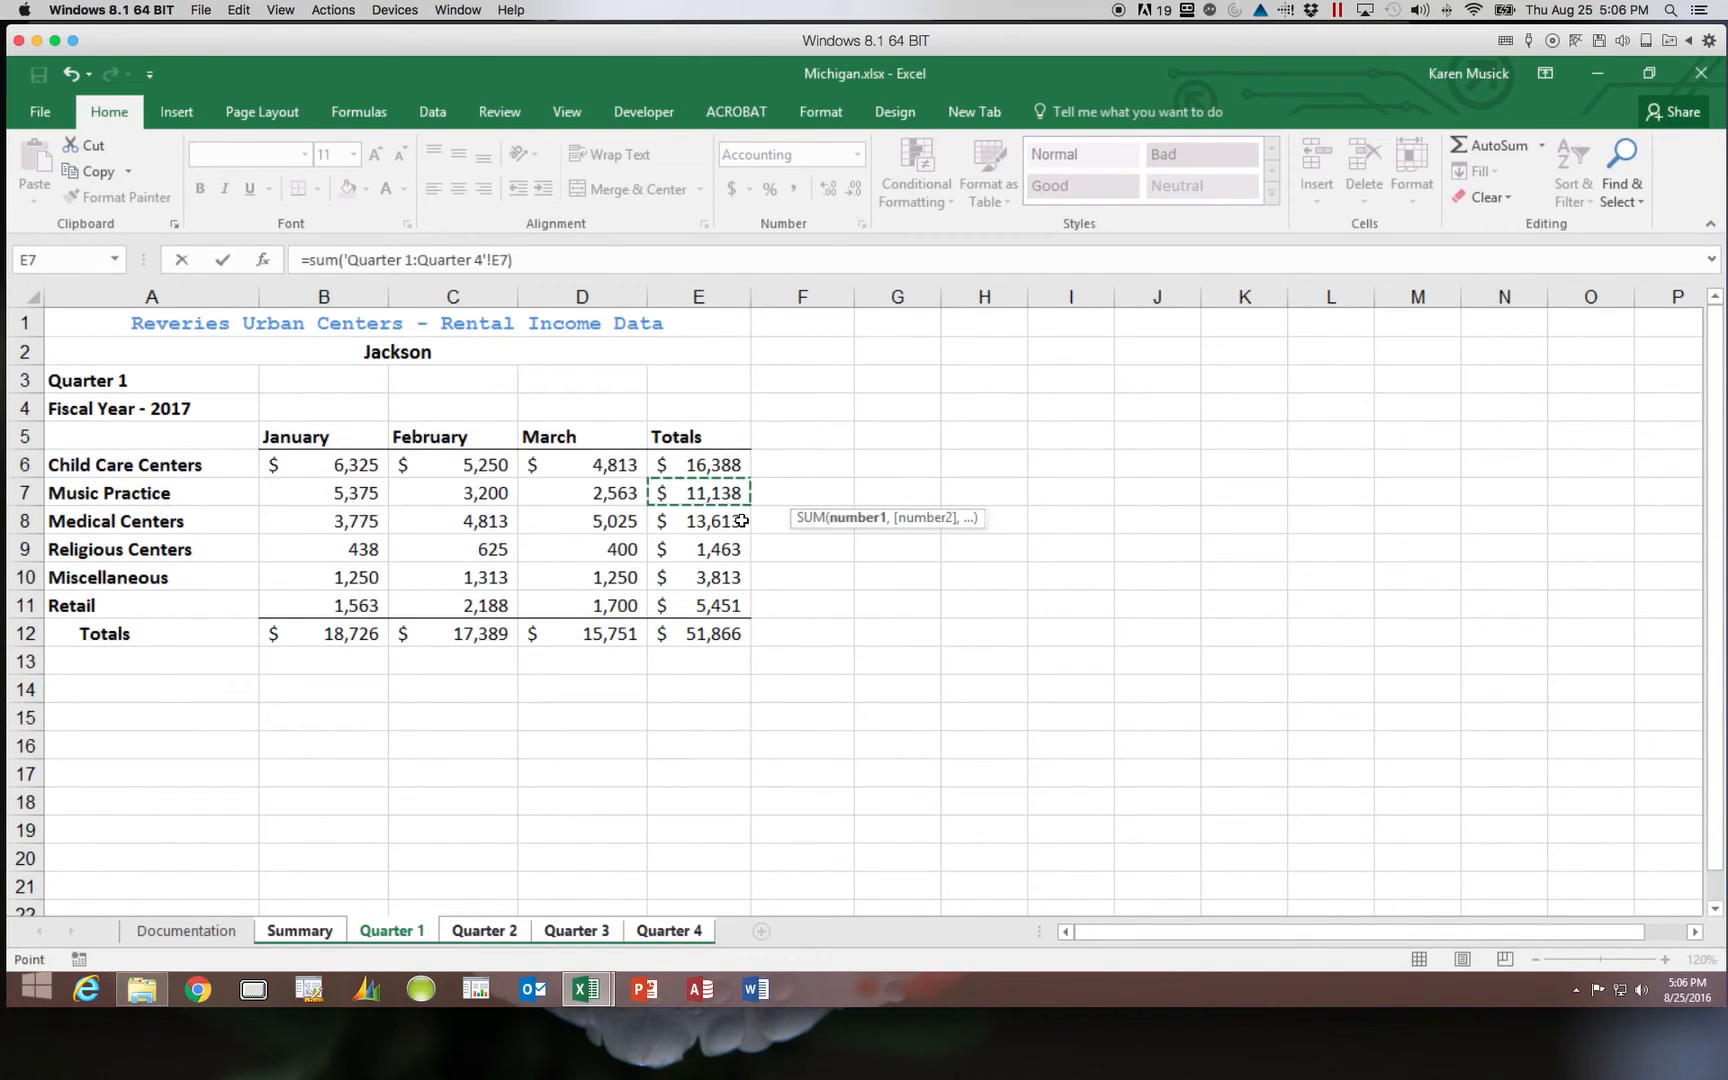
type(")")
key("Return")
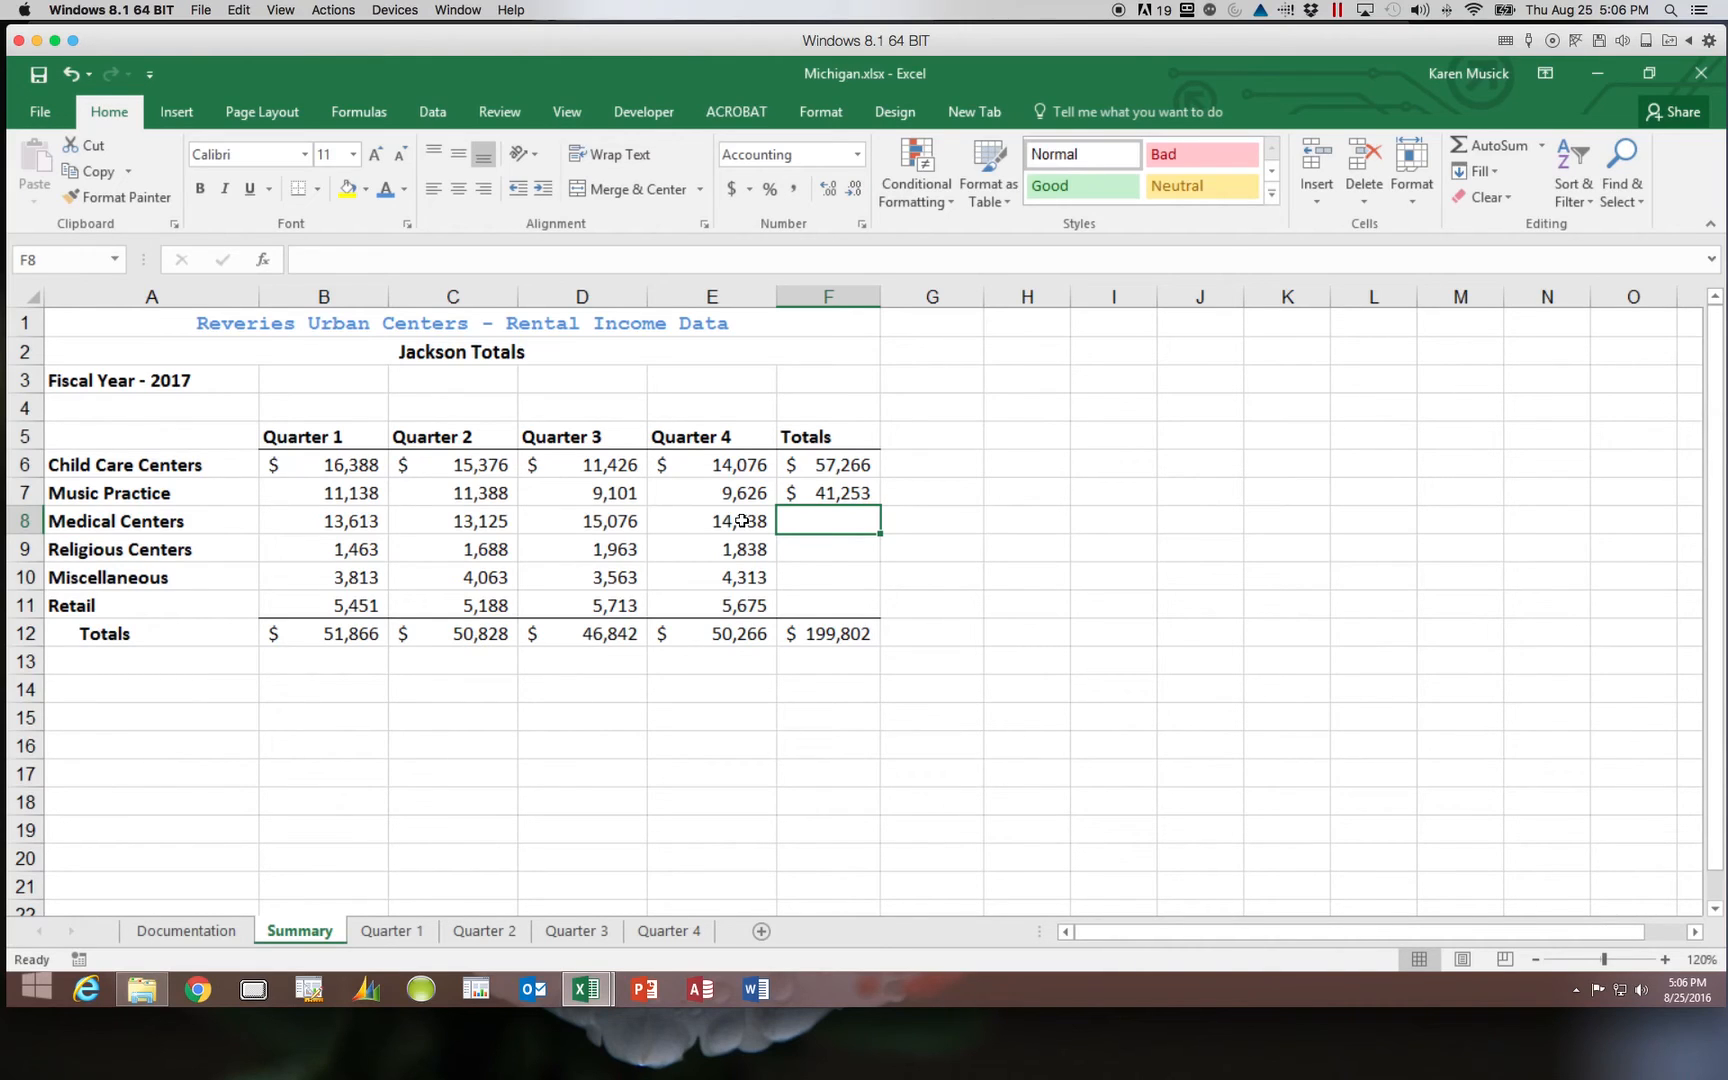
left_click(705, 496)
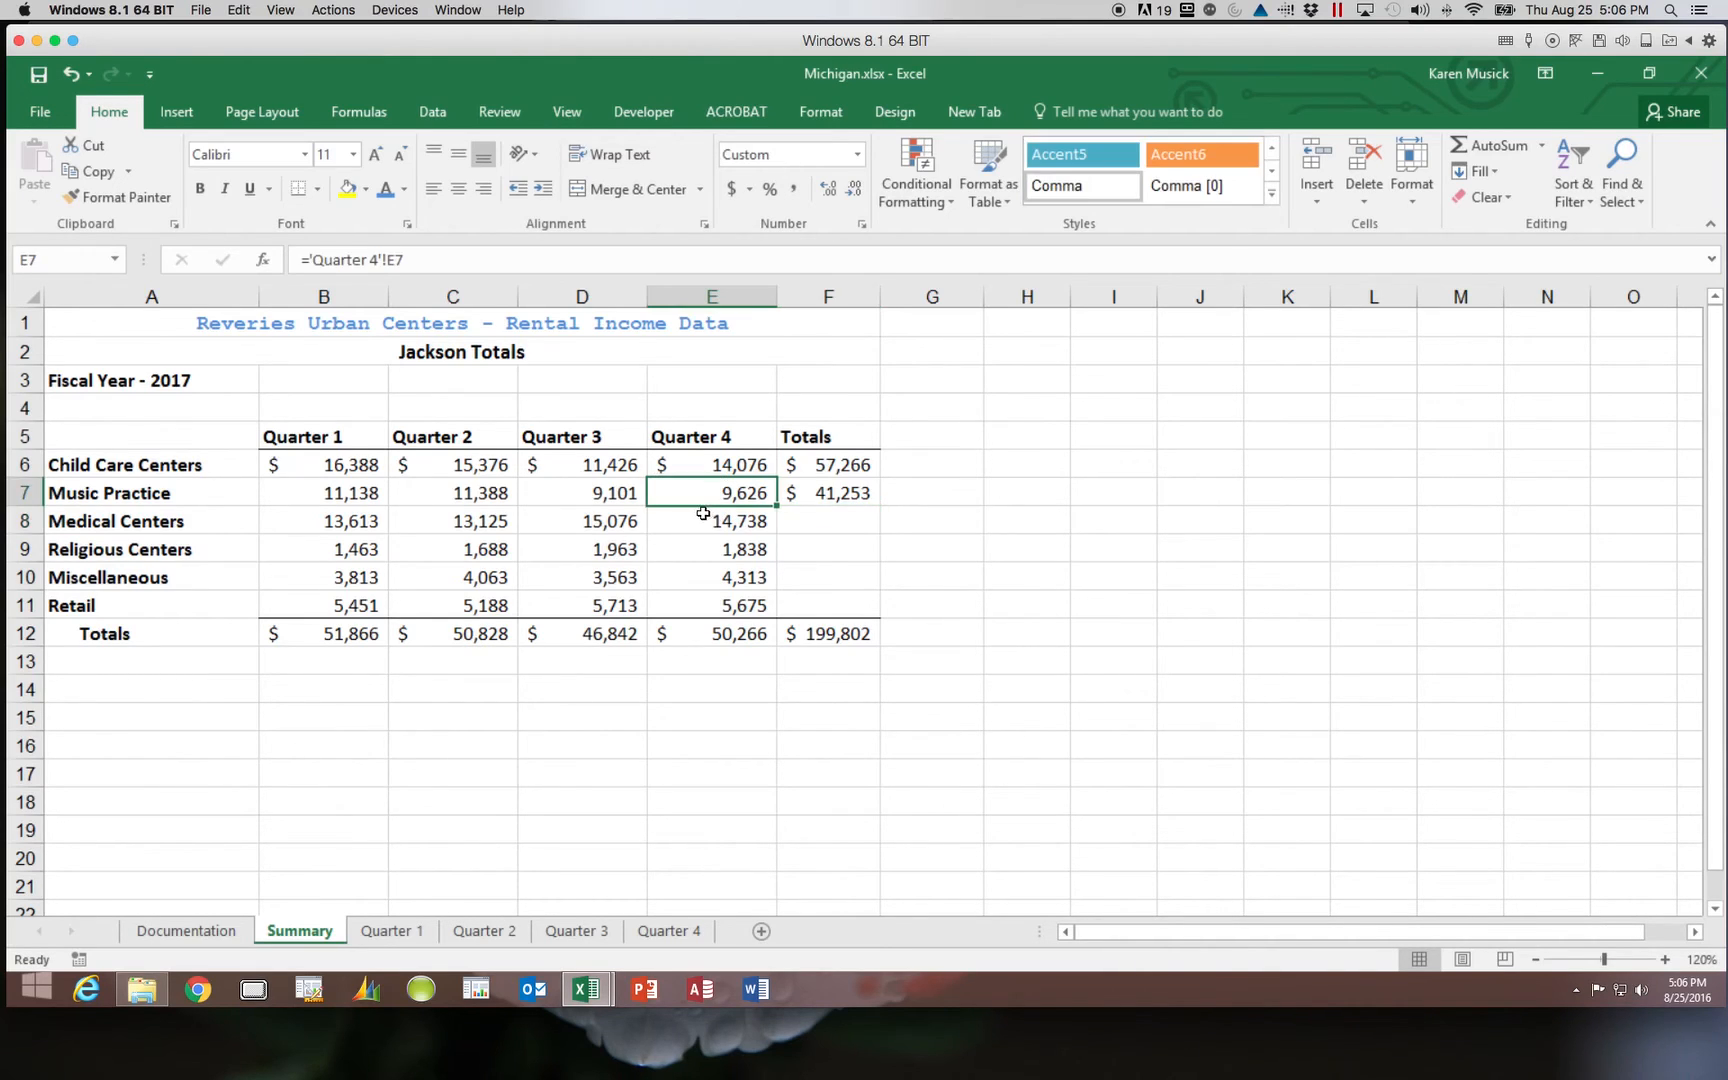
left_click(790, 492)
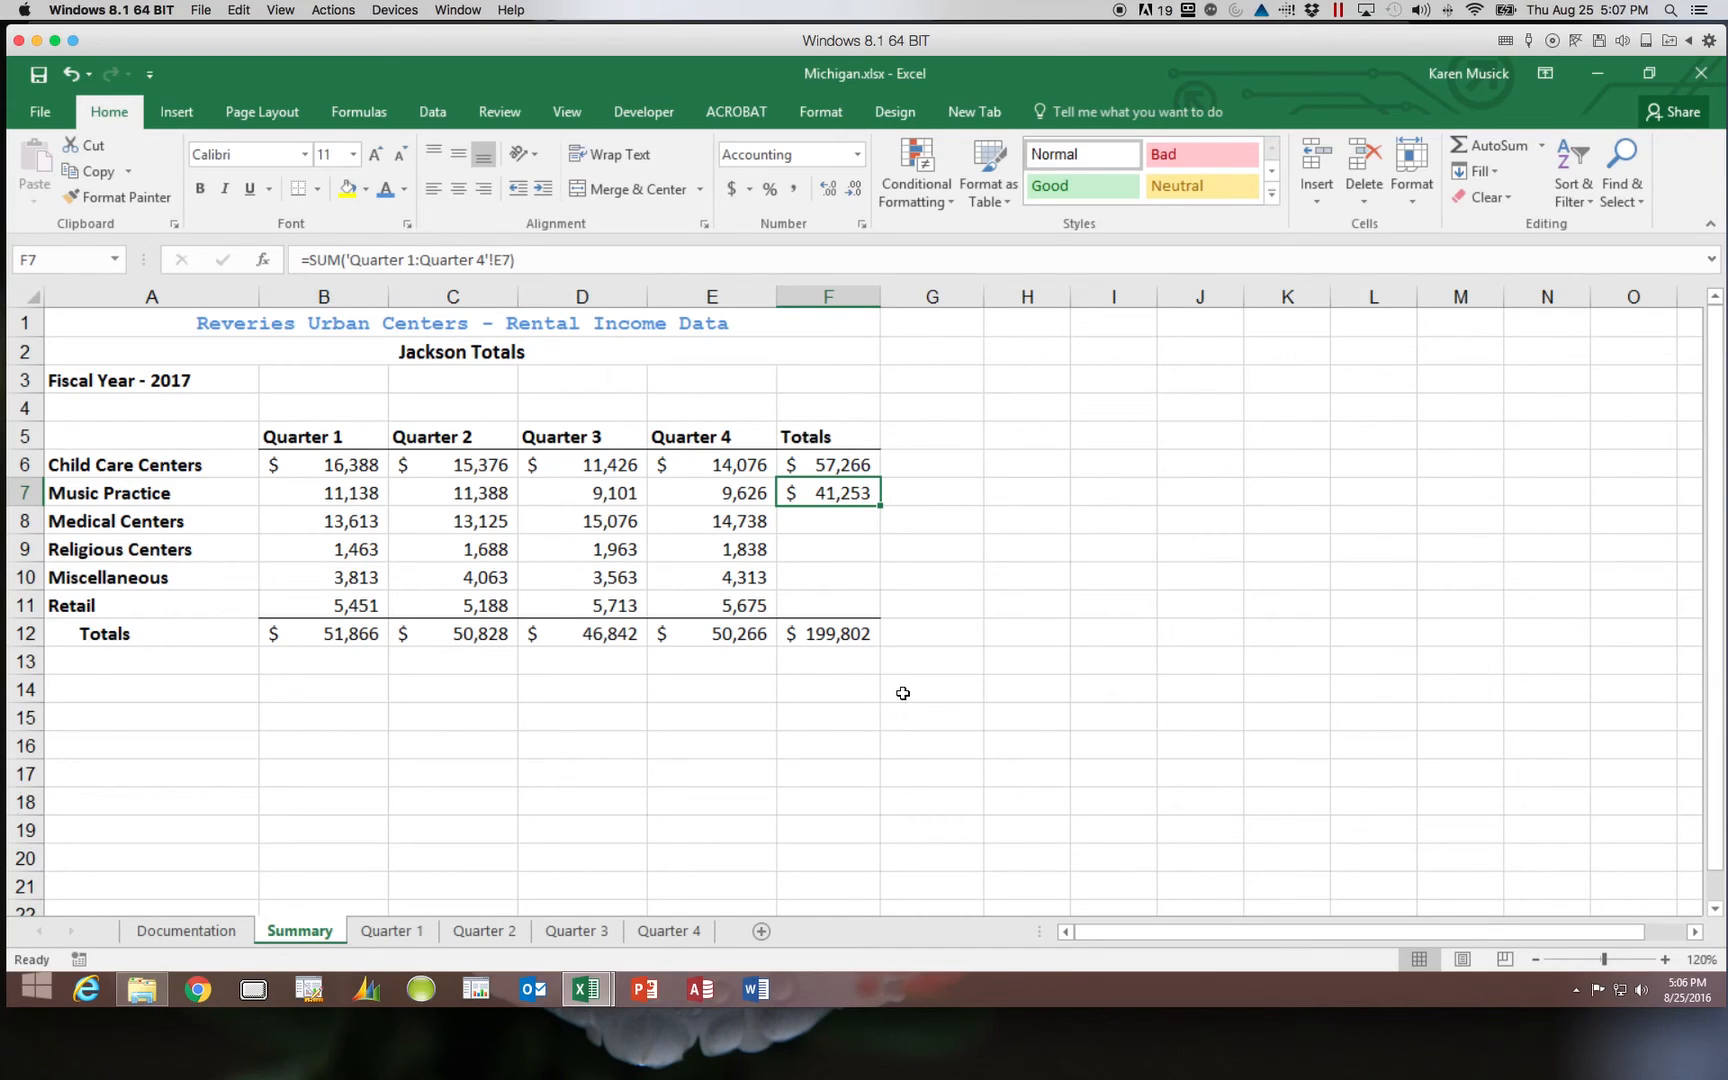
- Total Medical Centers in Summary cell F8 with the 3D reference formula =SUM('Quarter 1:Quarter 4'!E8)
left_click(848, 520)
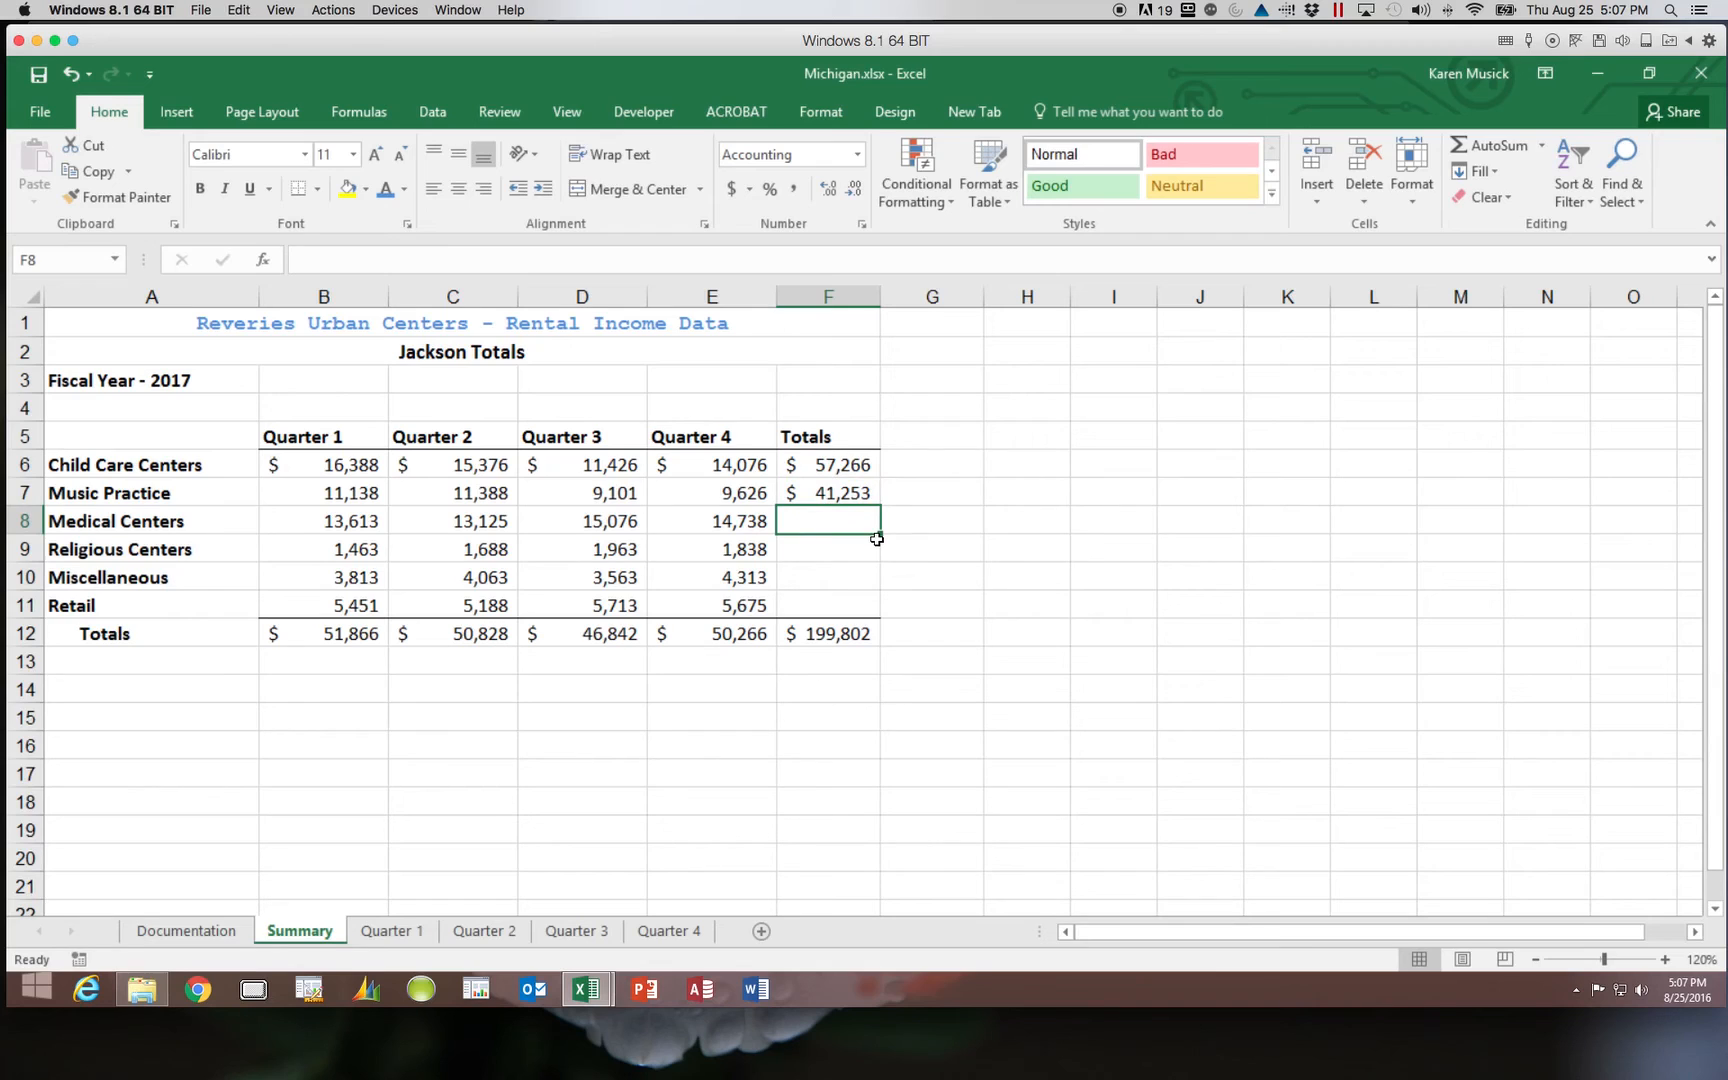
type("=su")
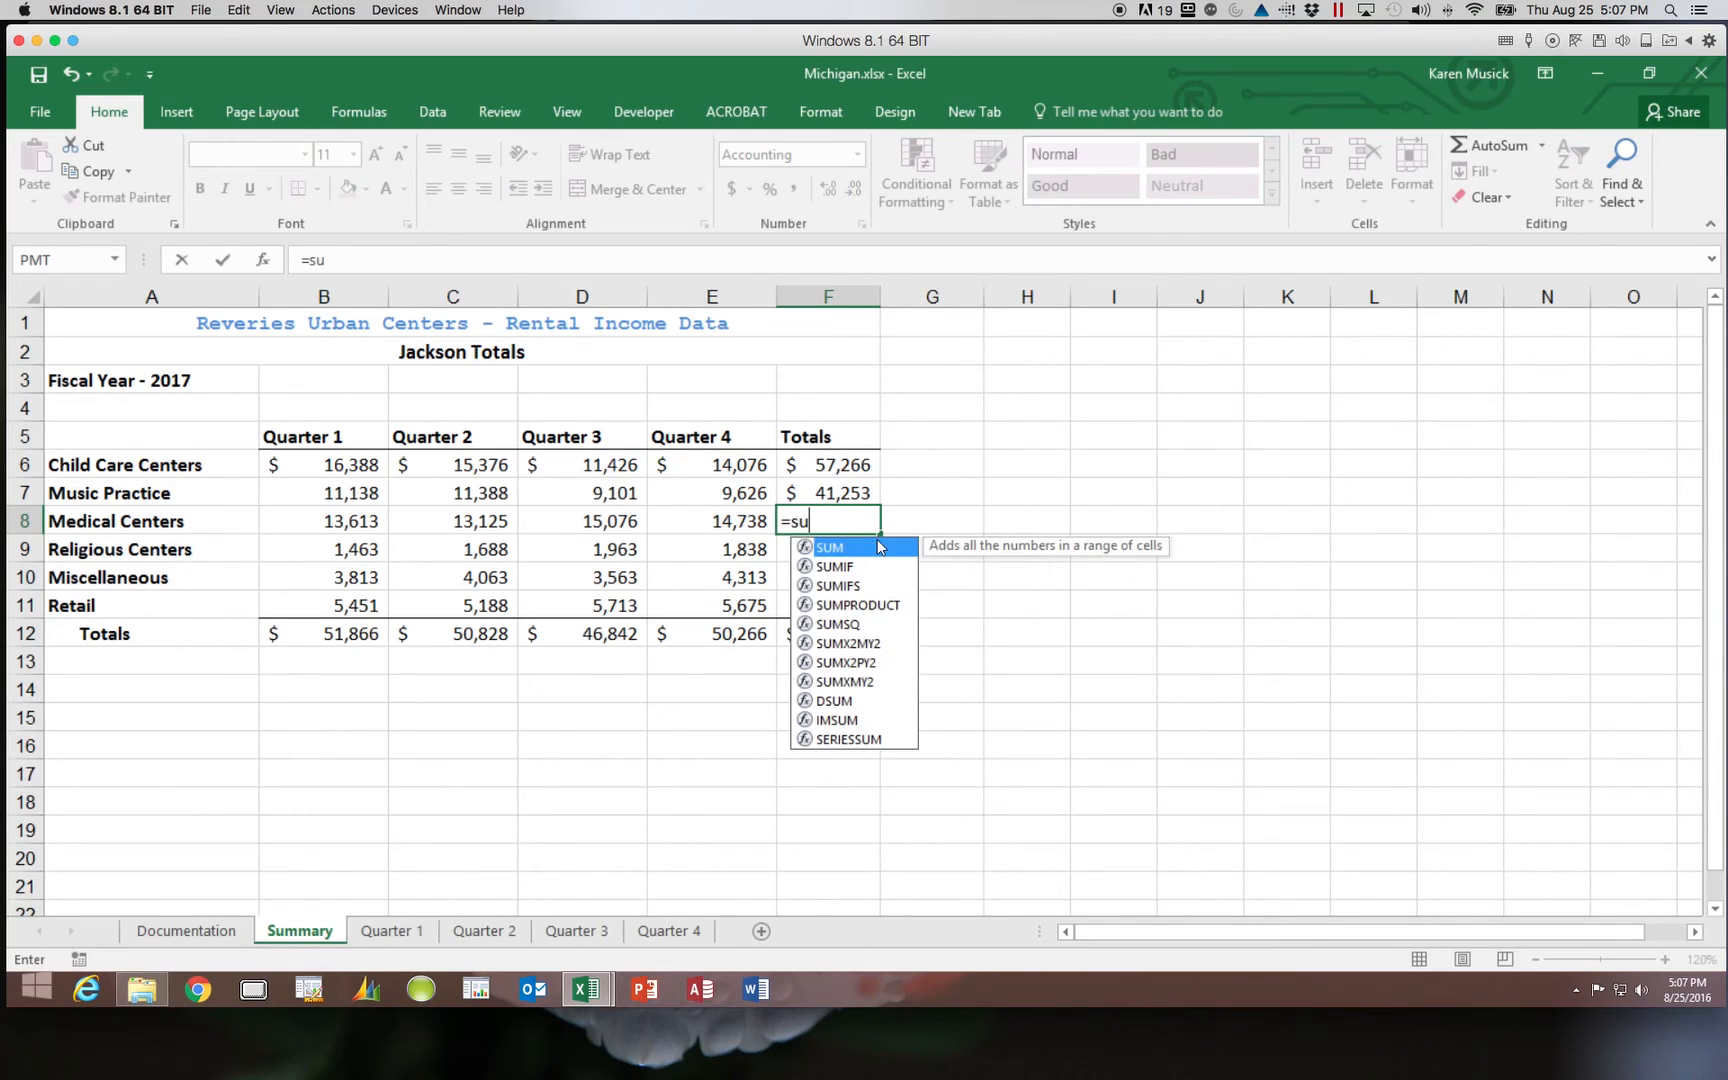
type("m(")
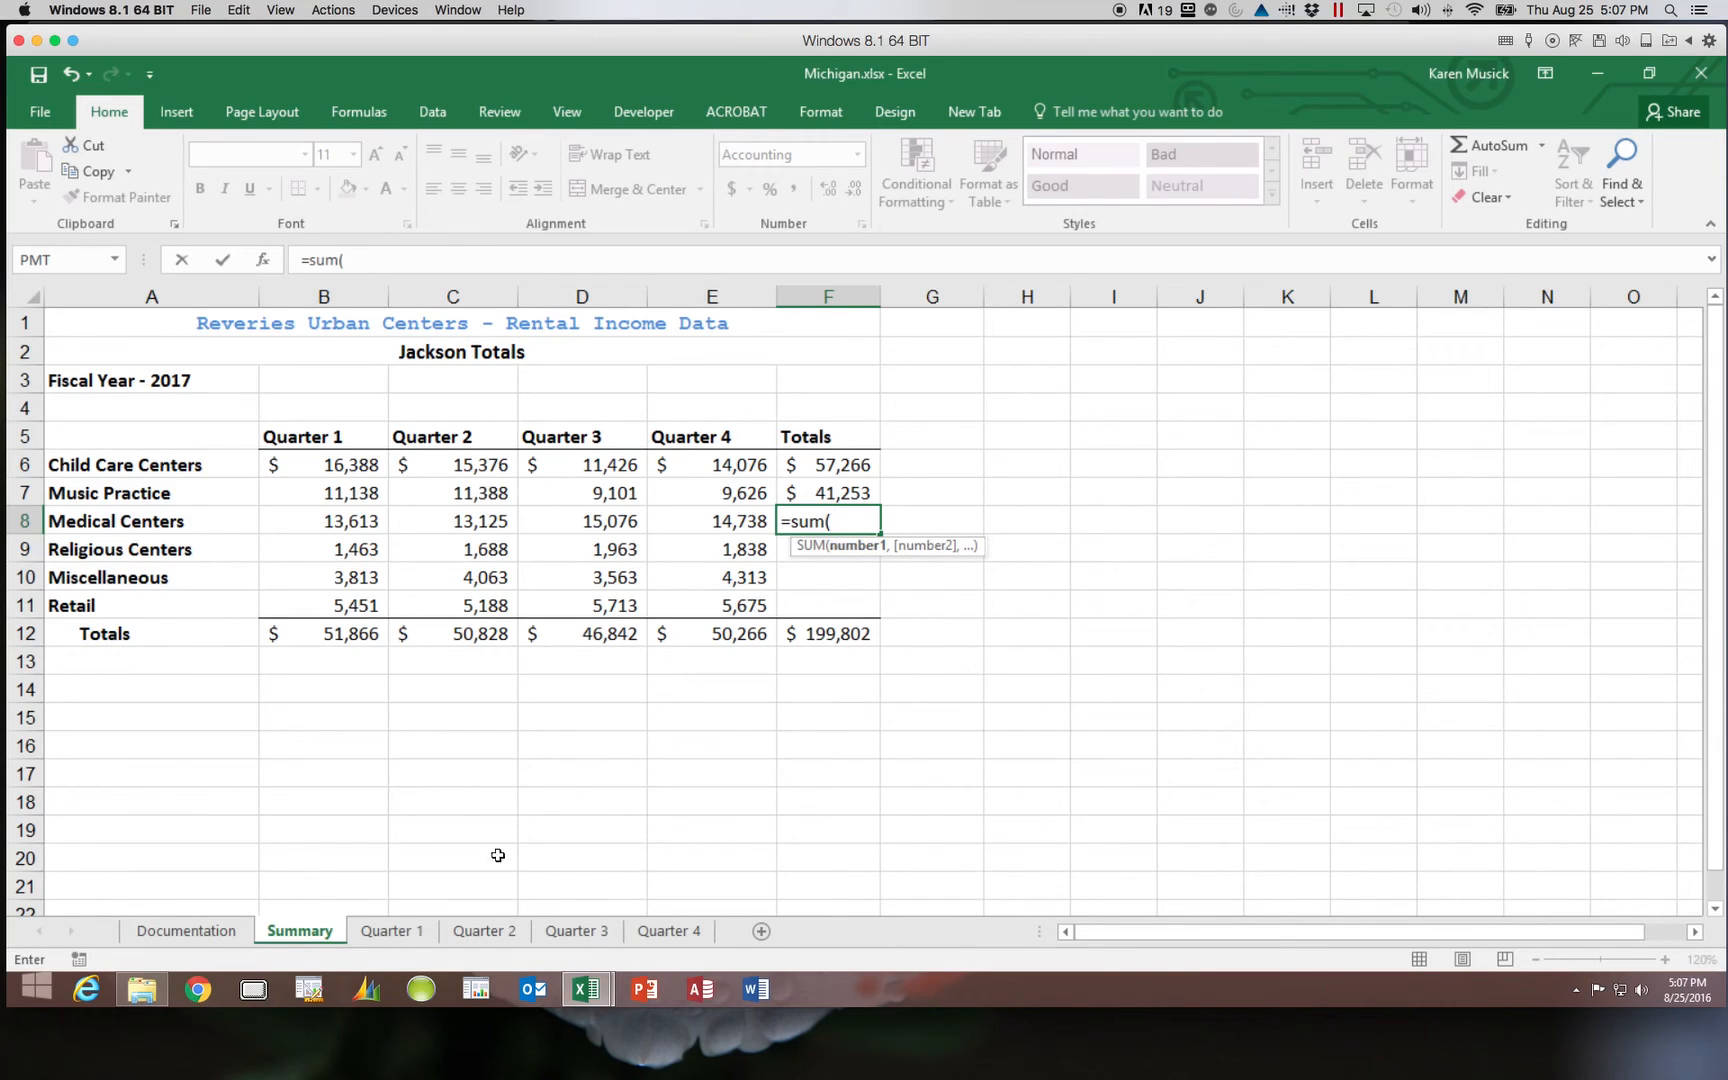
left_click(402, 932)
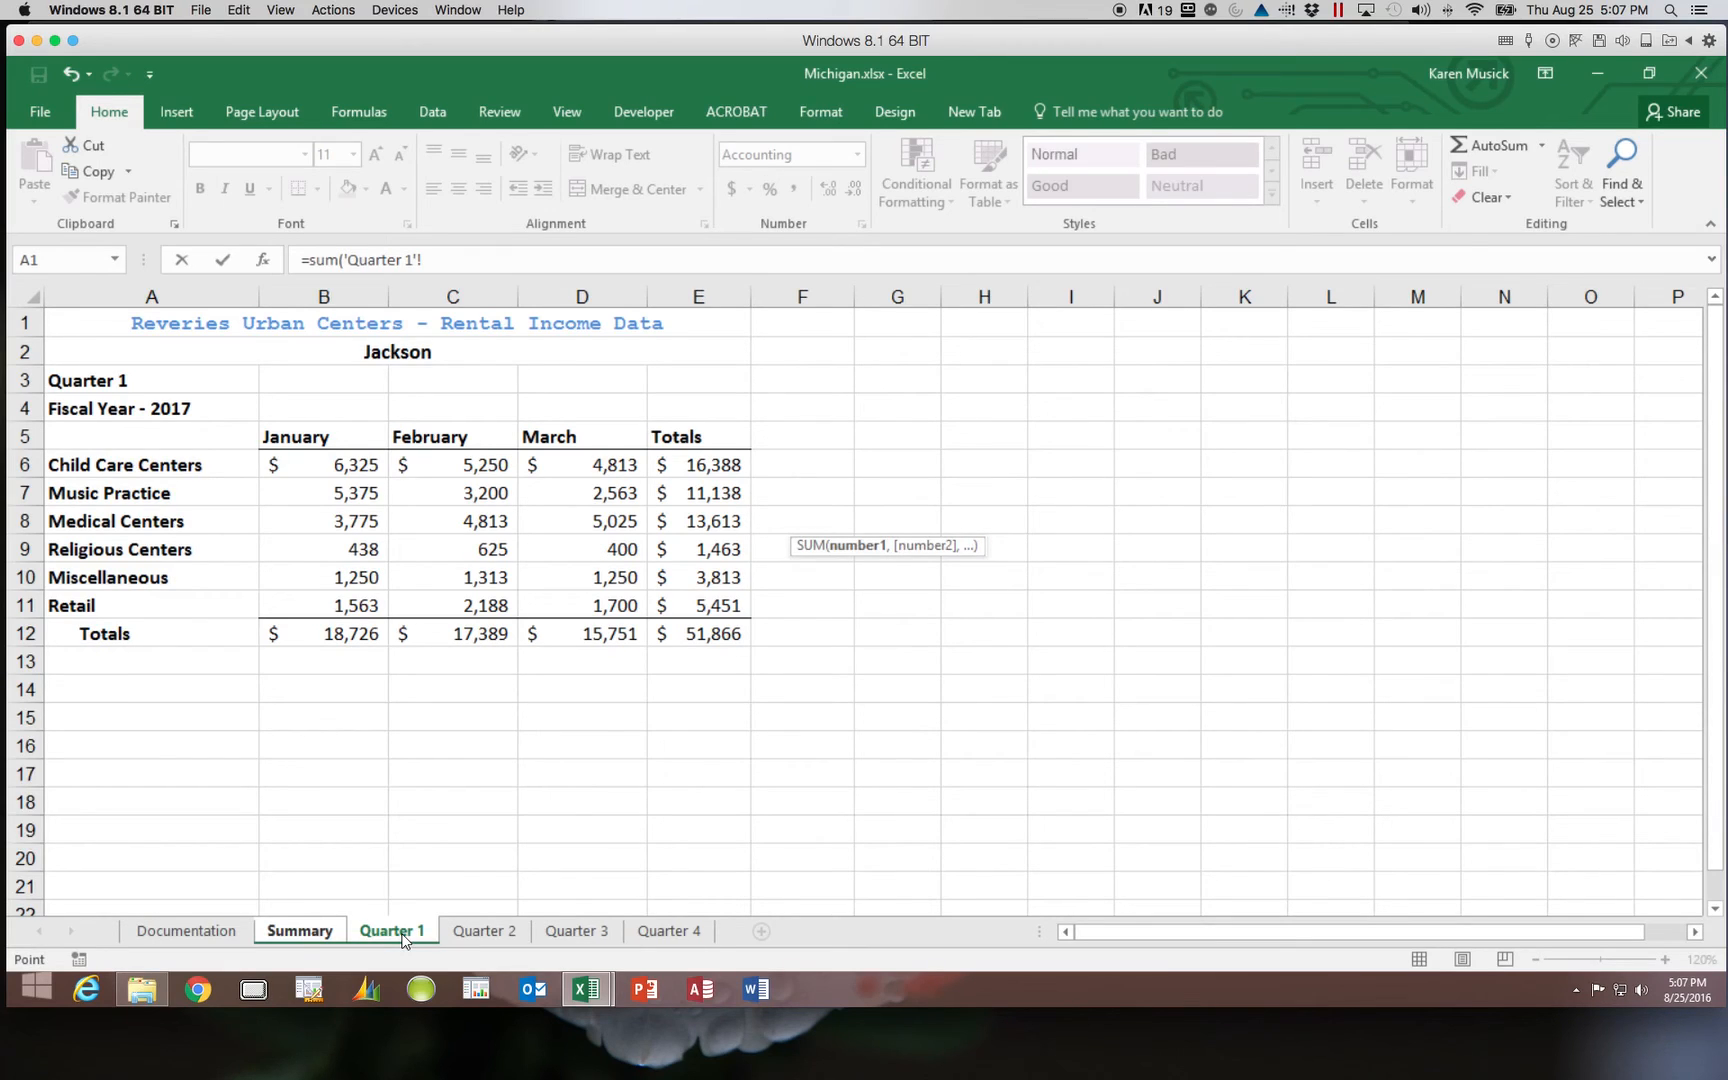
left_click(670, 931, "shift")
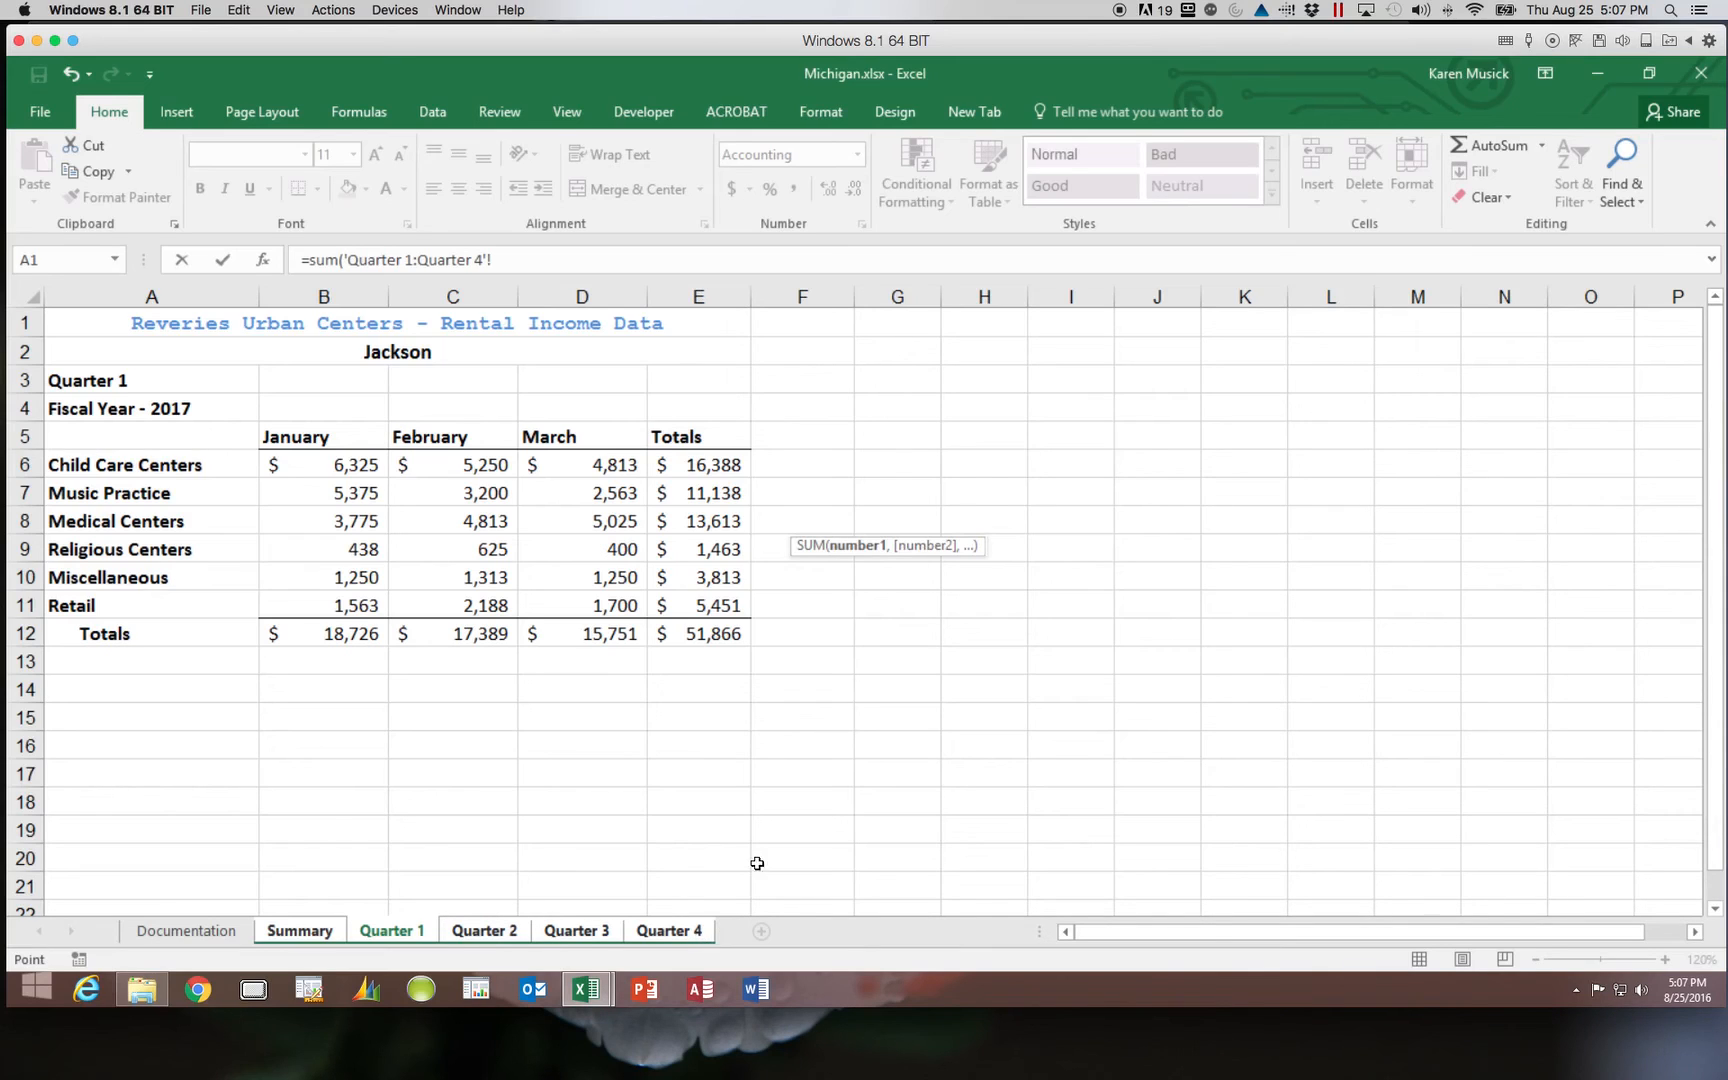
left_click(731, 521)
type(")")
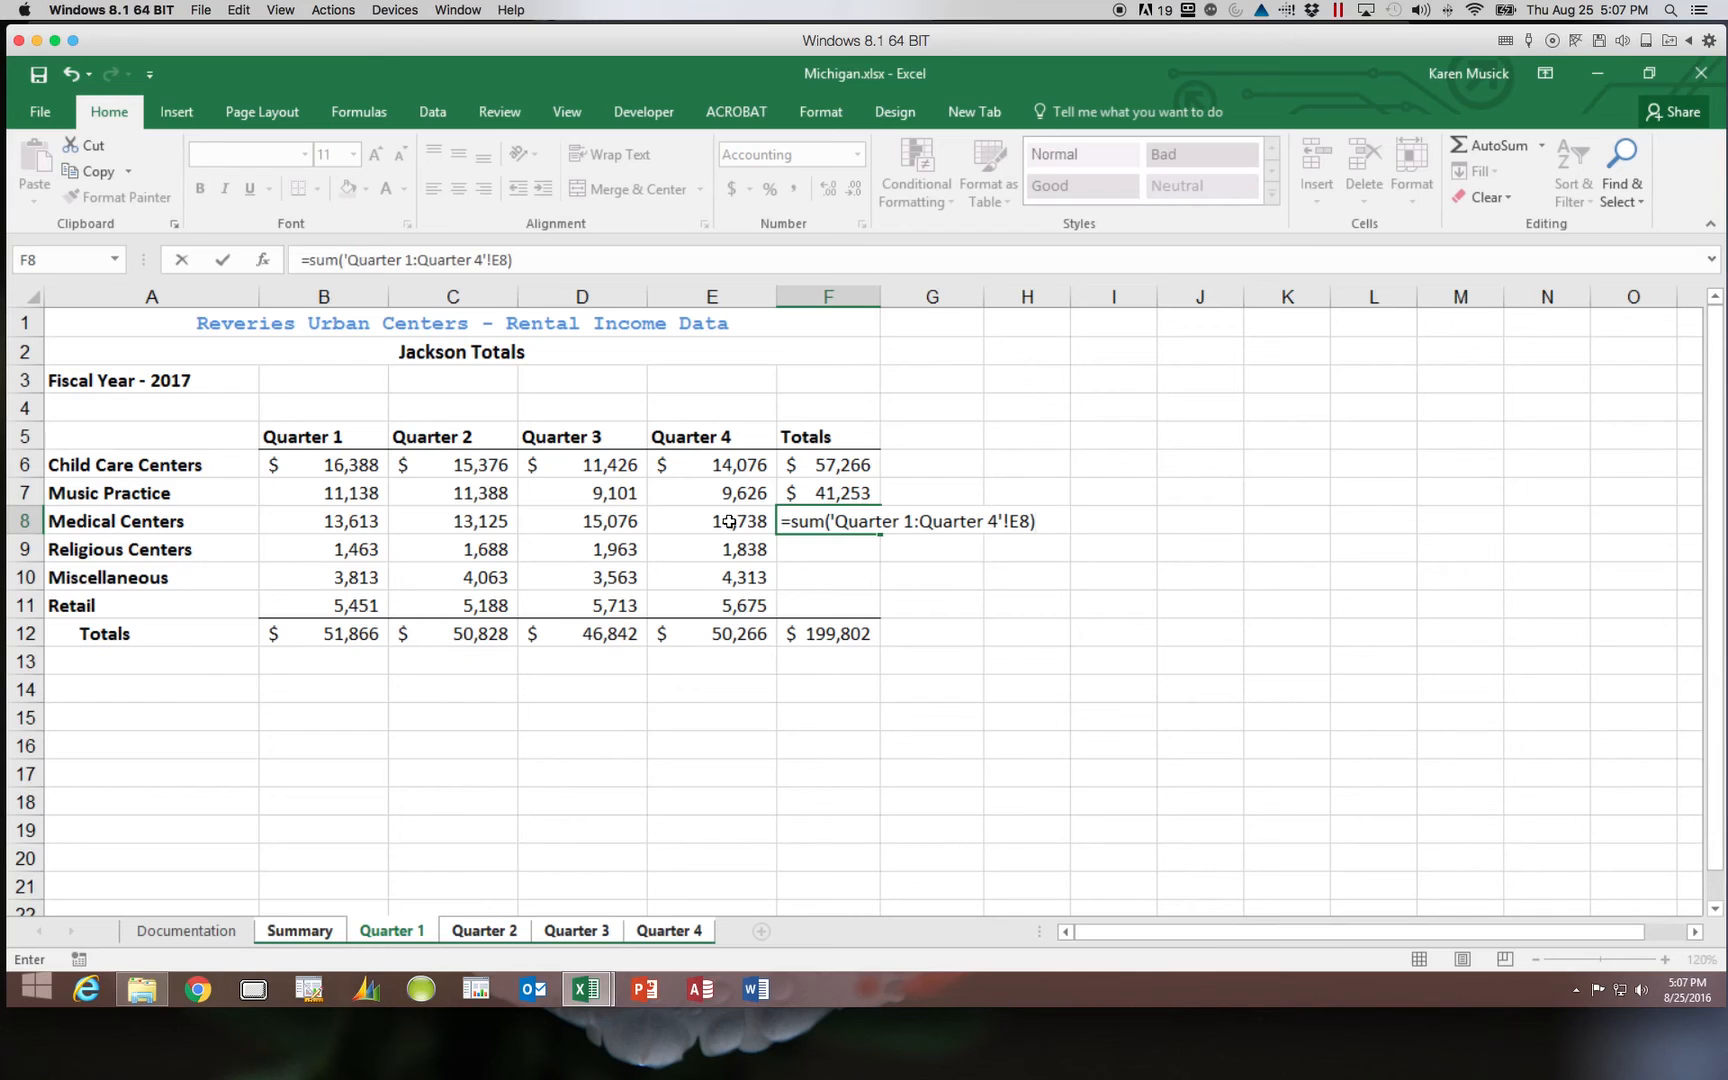
key("Return")
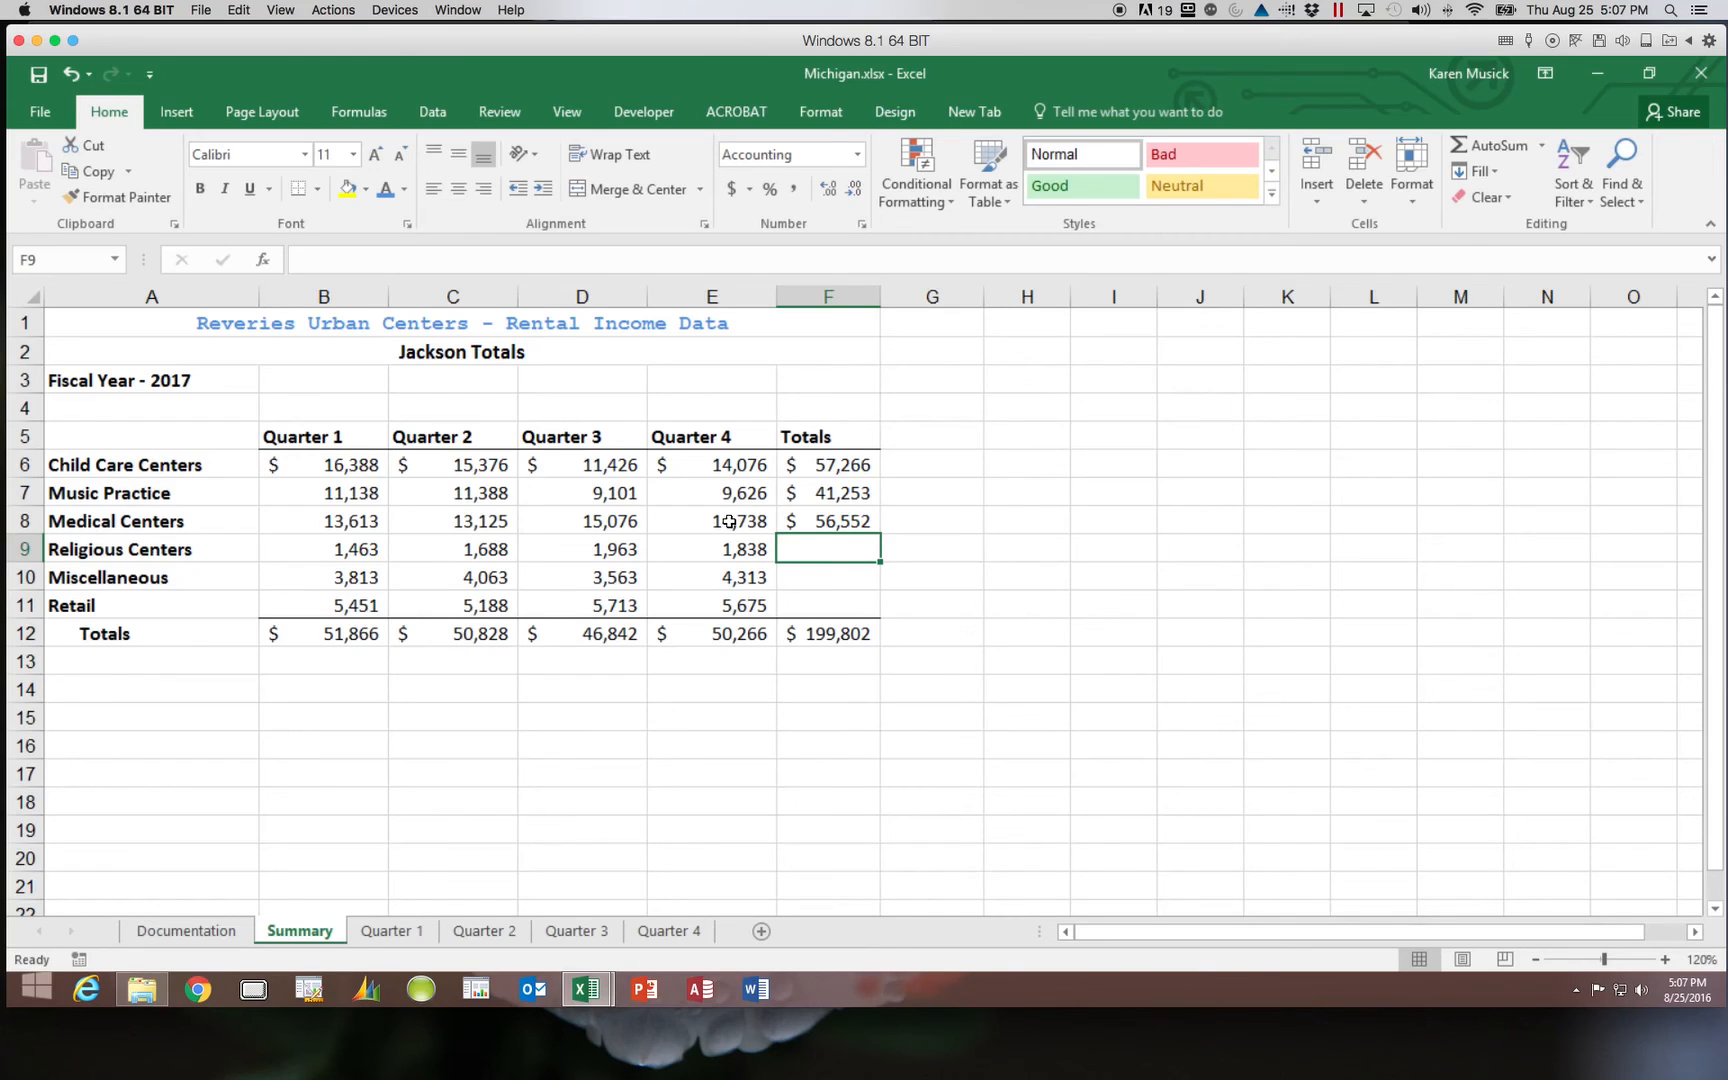
- Fill the F8 formula down through F11 without formatting, and check the formulas in F12 and F10
left_click(805, 521)
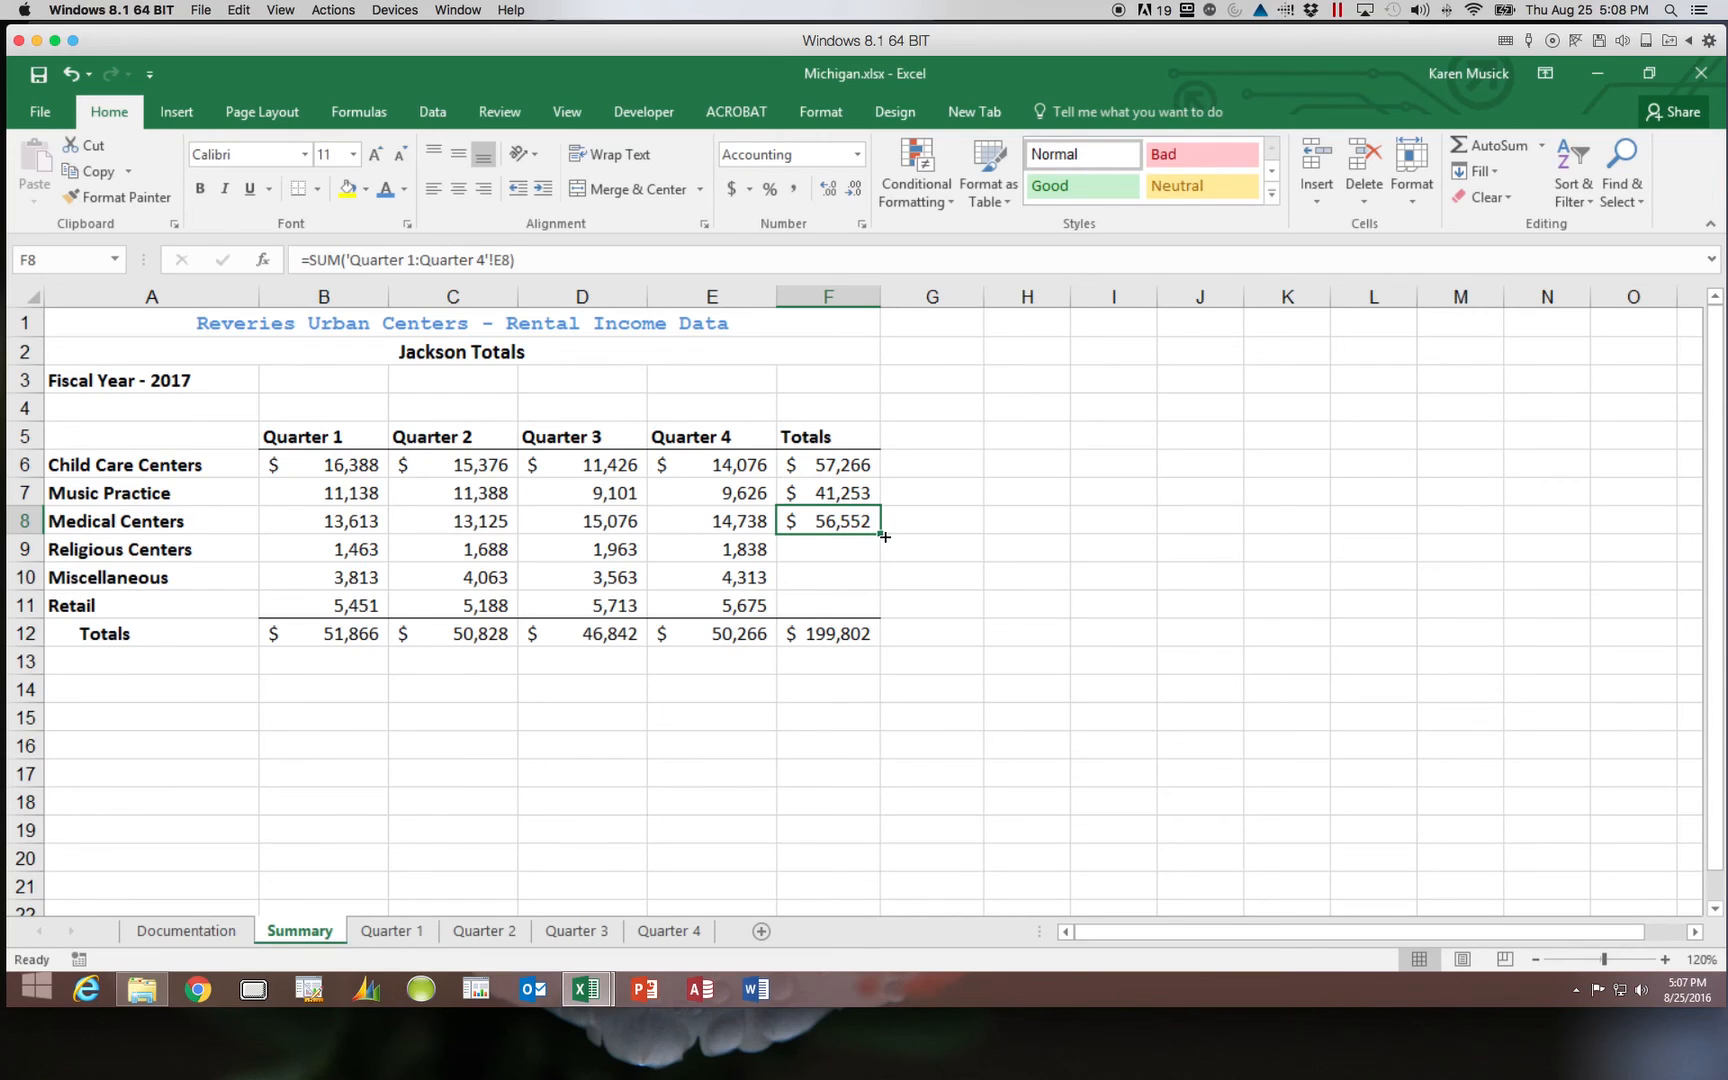
left_click_drag(882, 537, 878, 610)
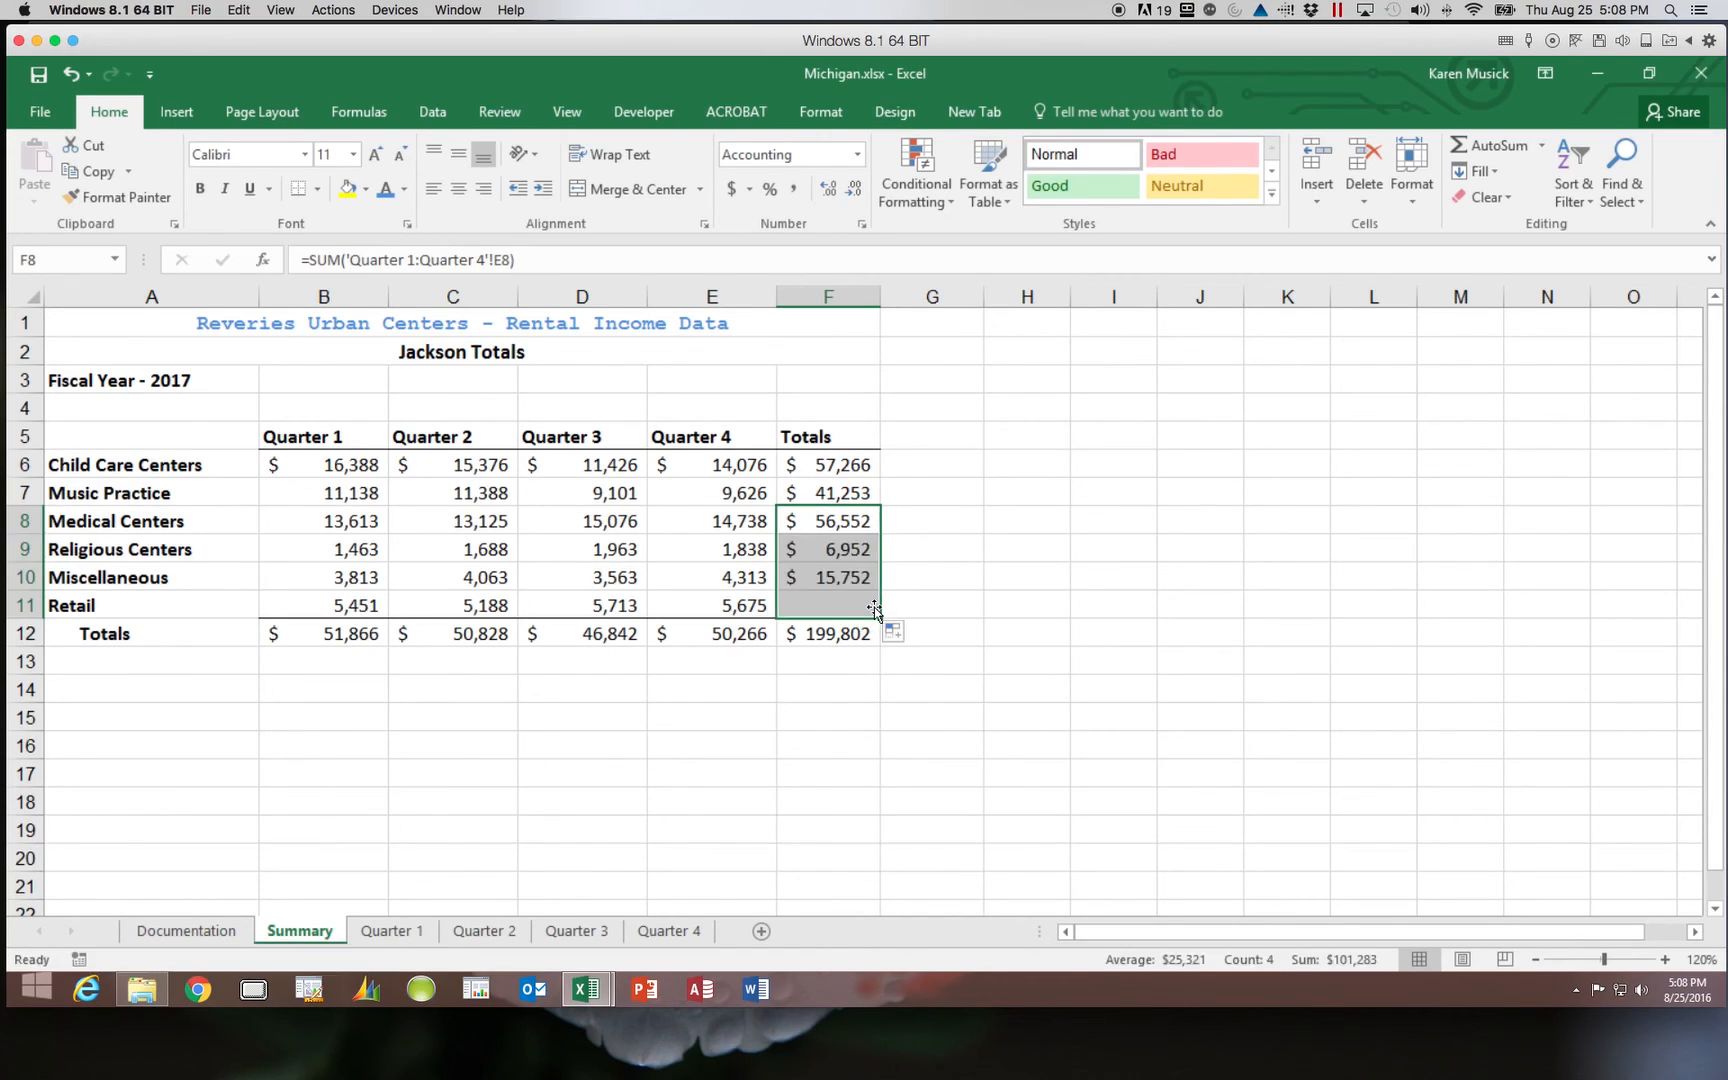
left_click(895, 632)
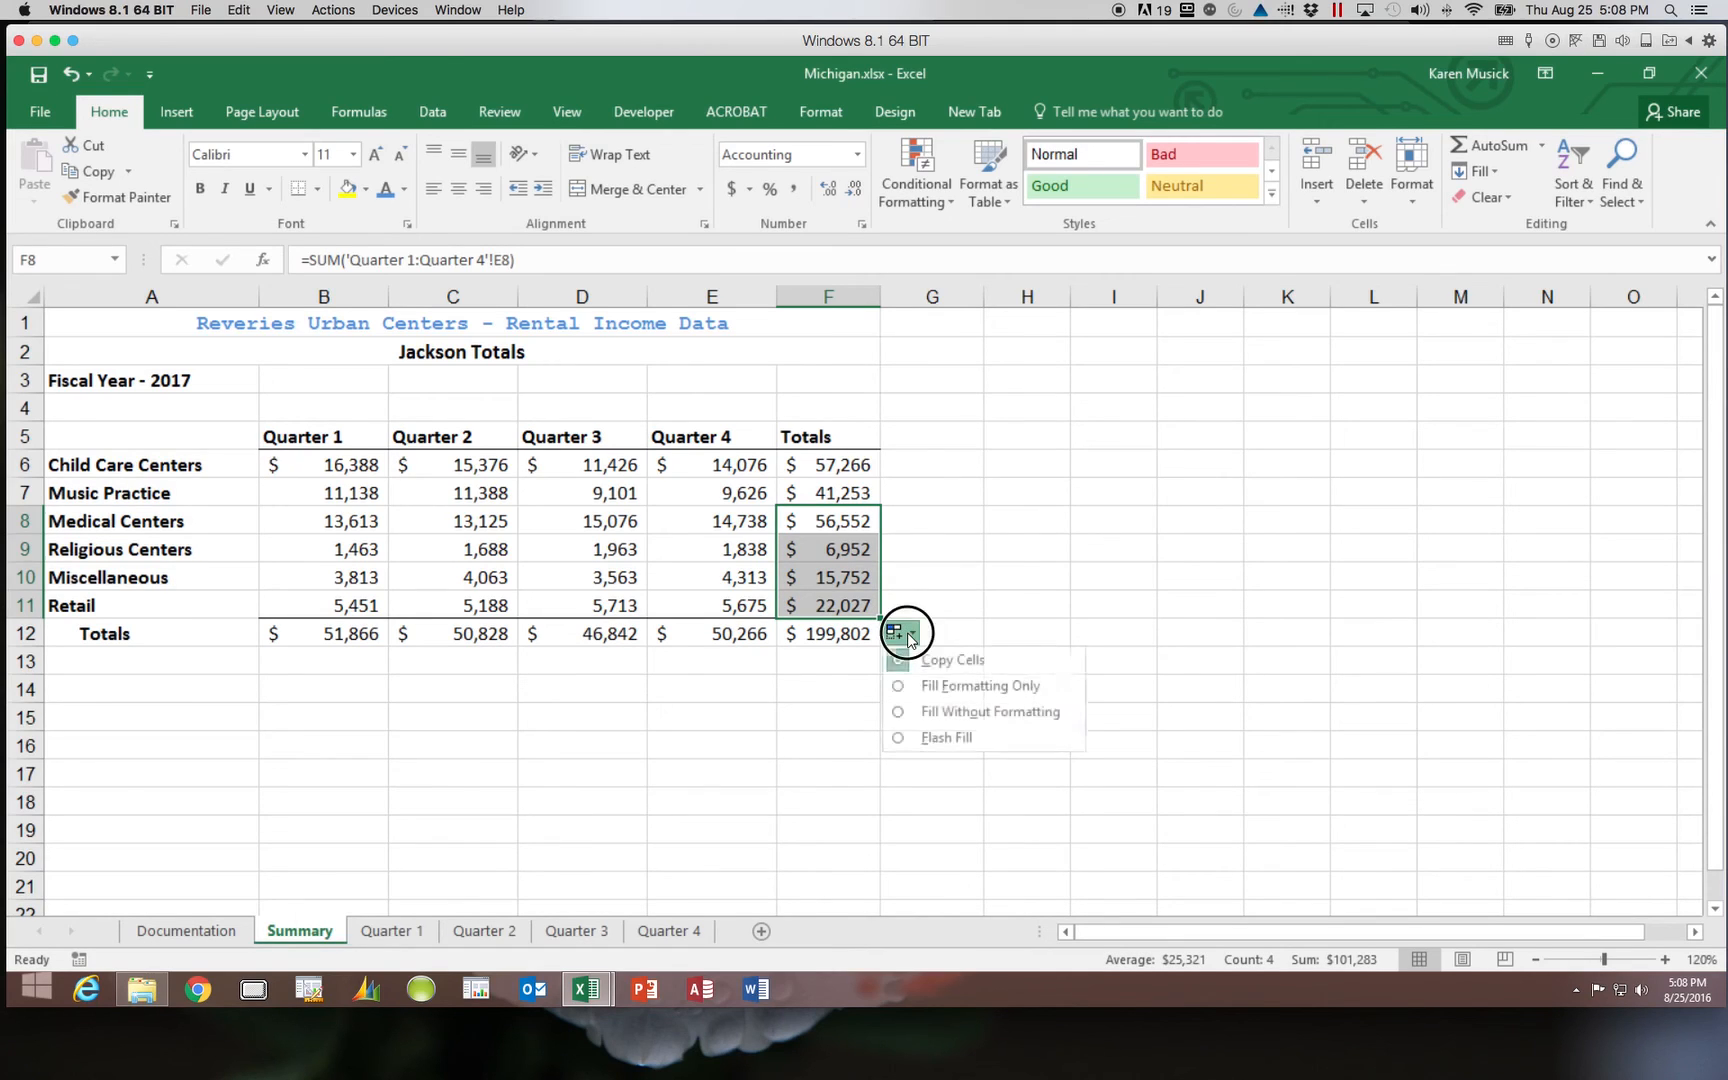
left_click(907, 714)
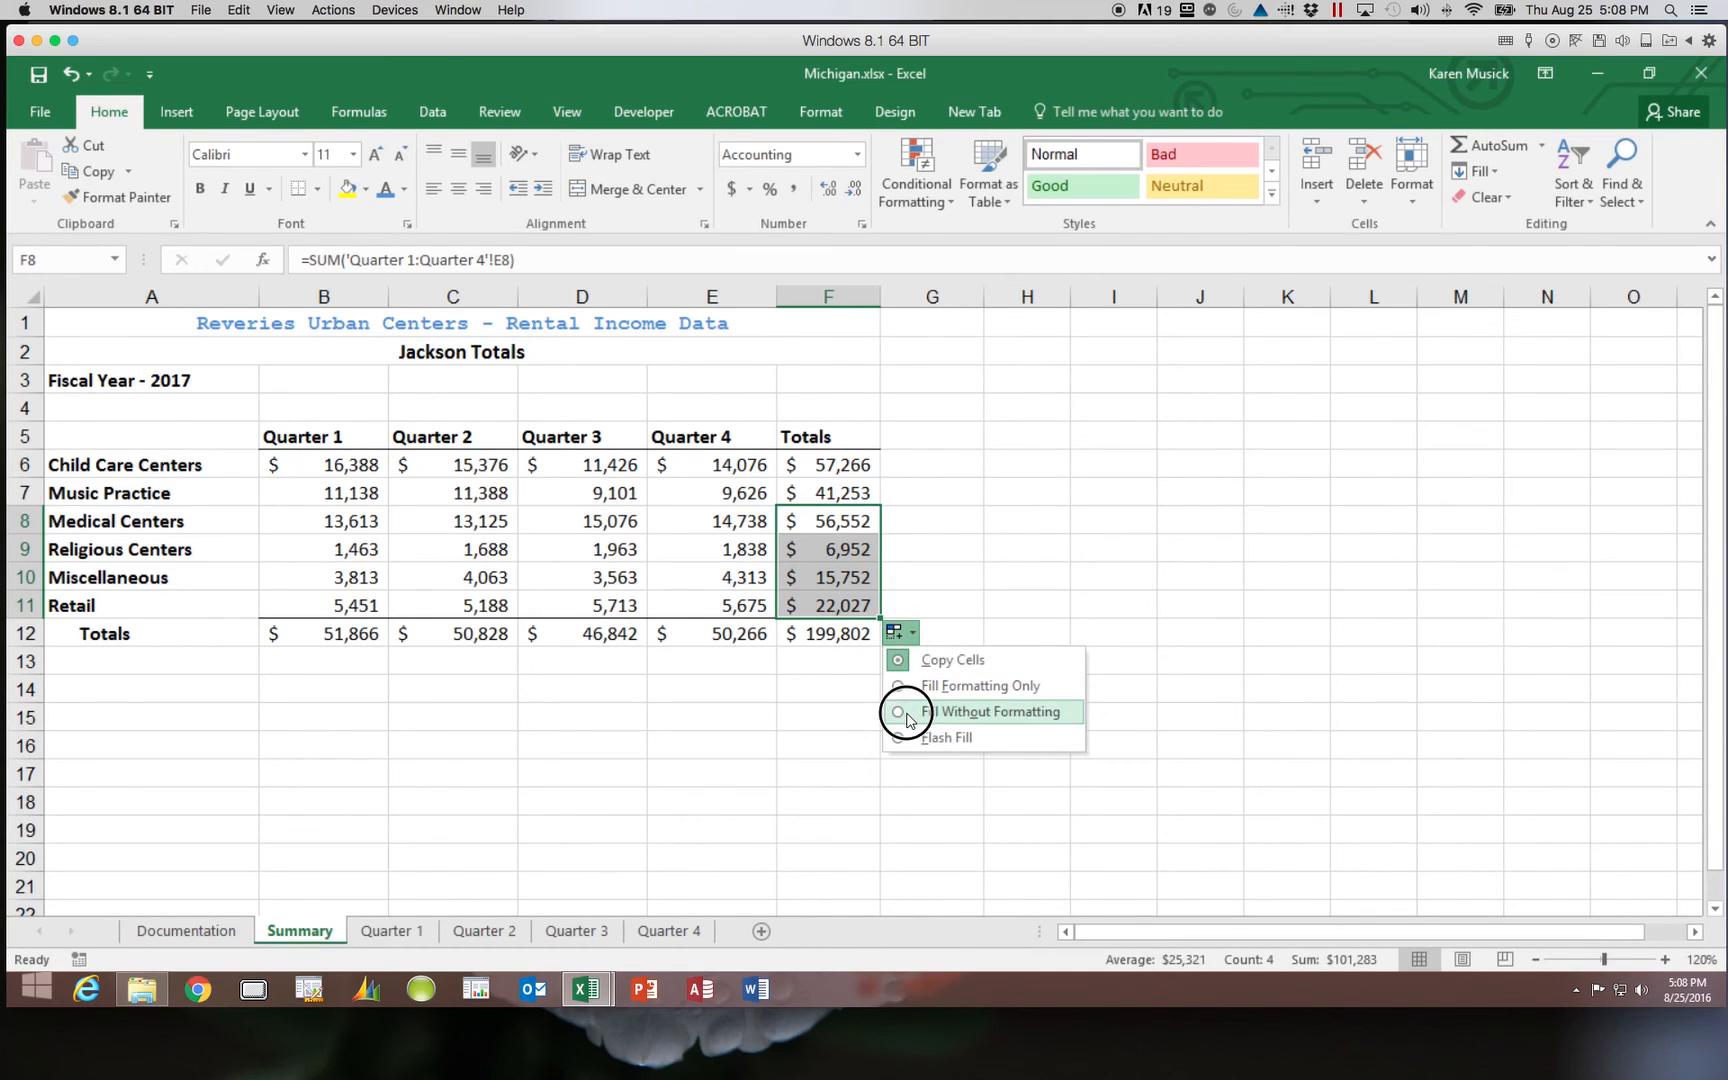
left_click(829, 634)
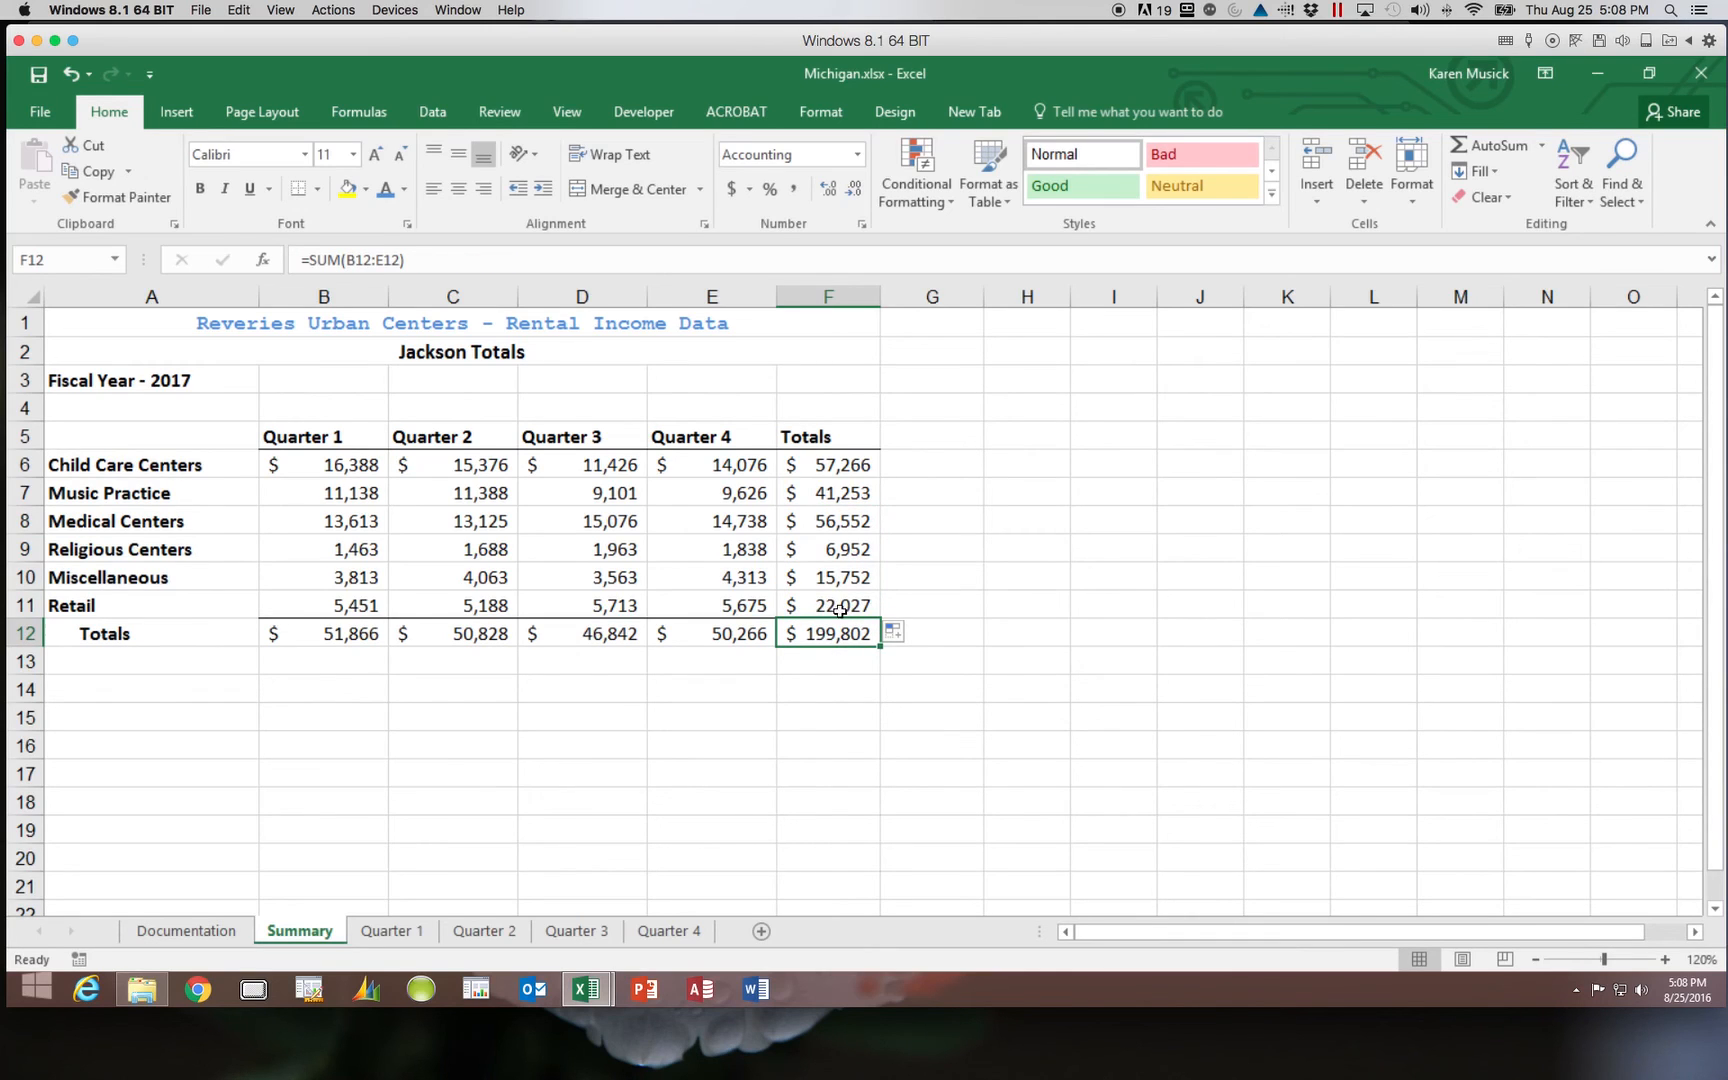
left_click(643, 695)
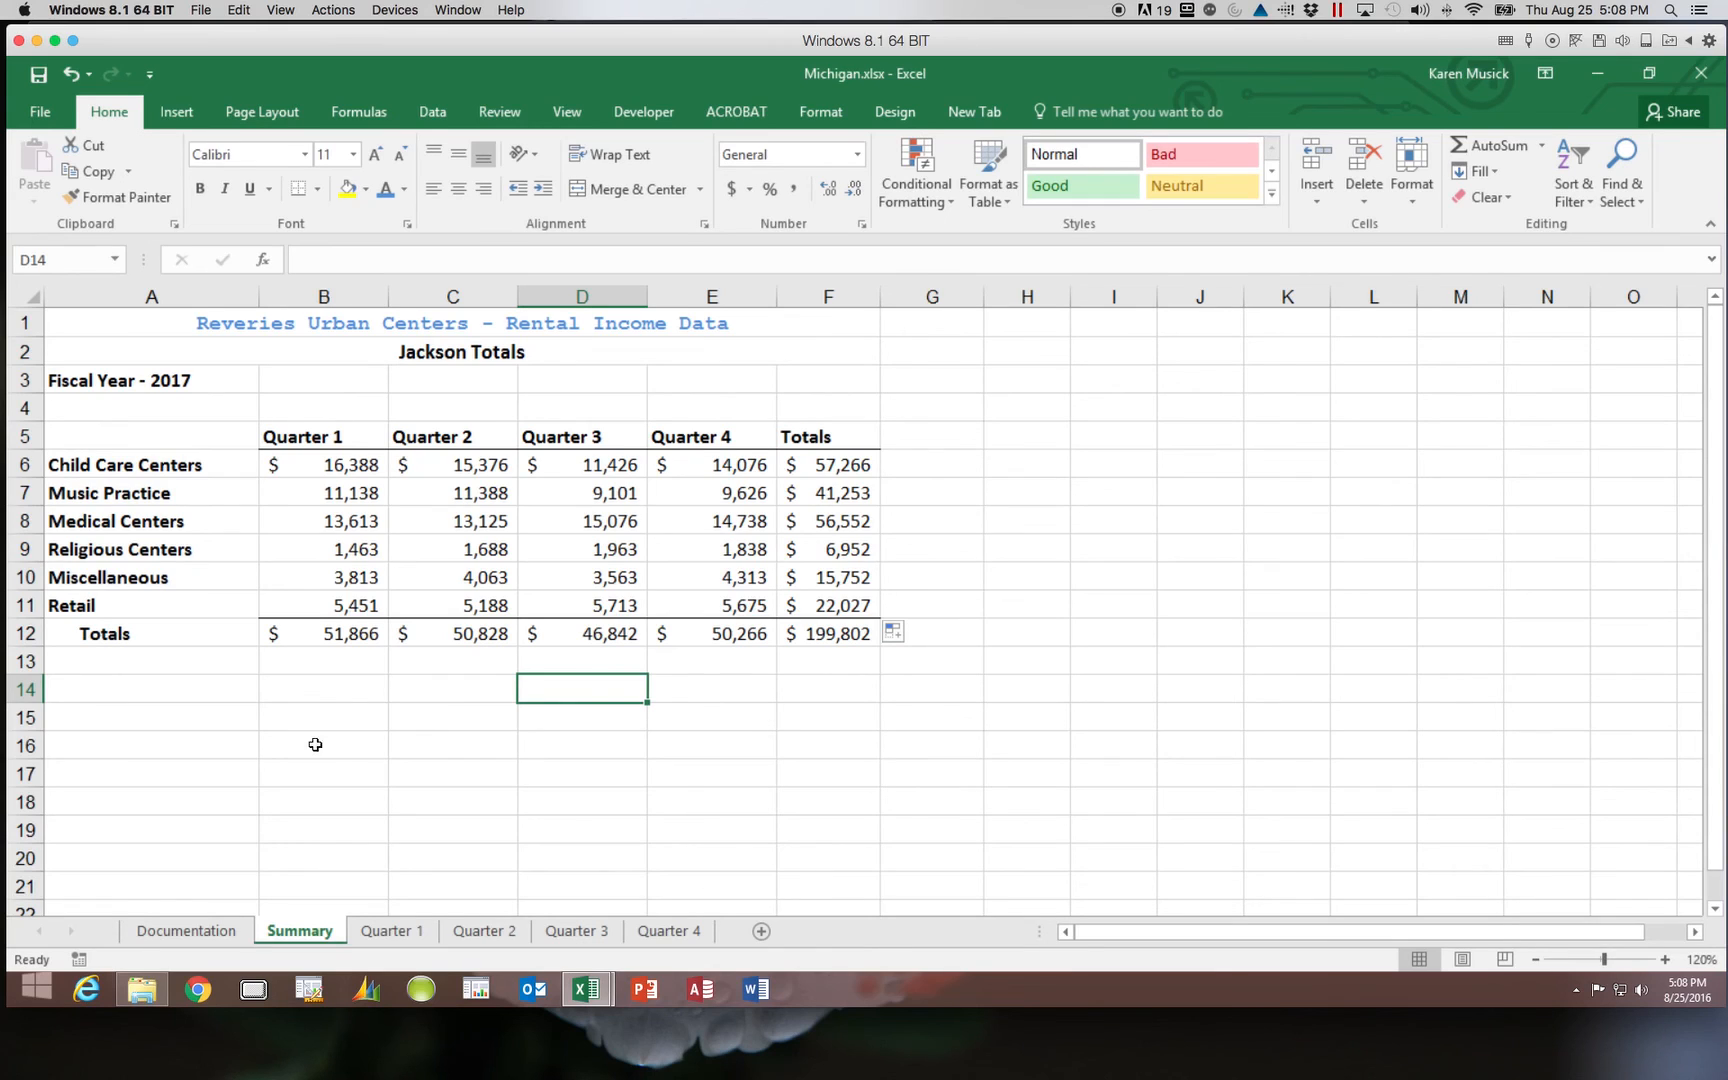
left_click(857, 574)
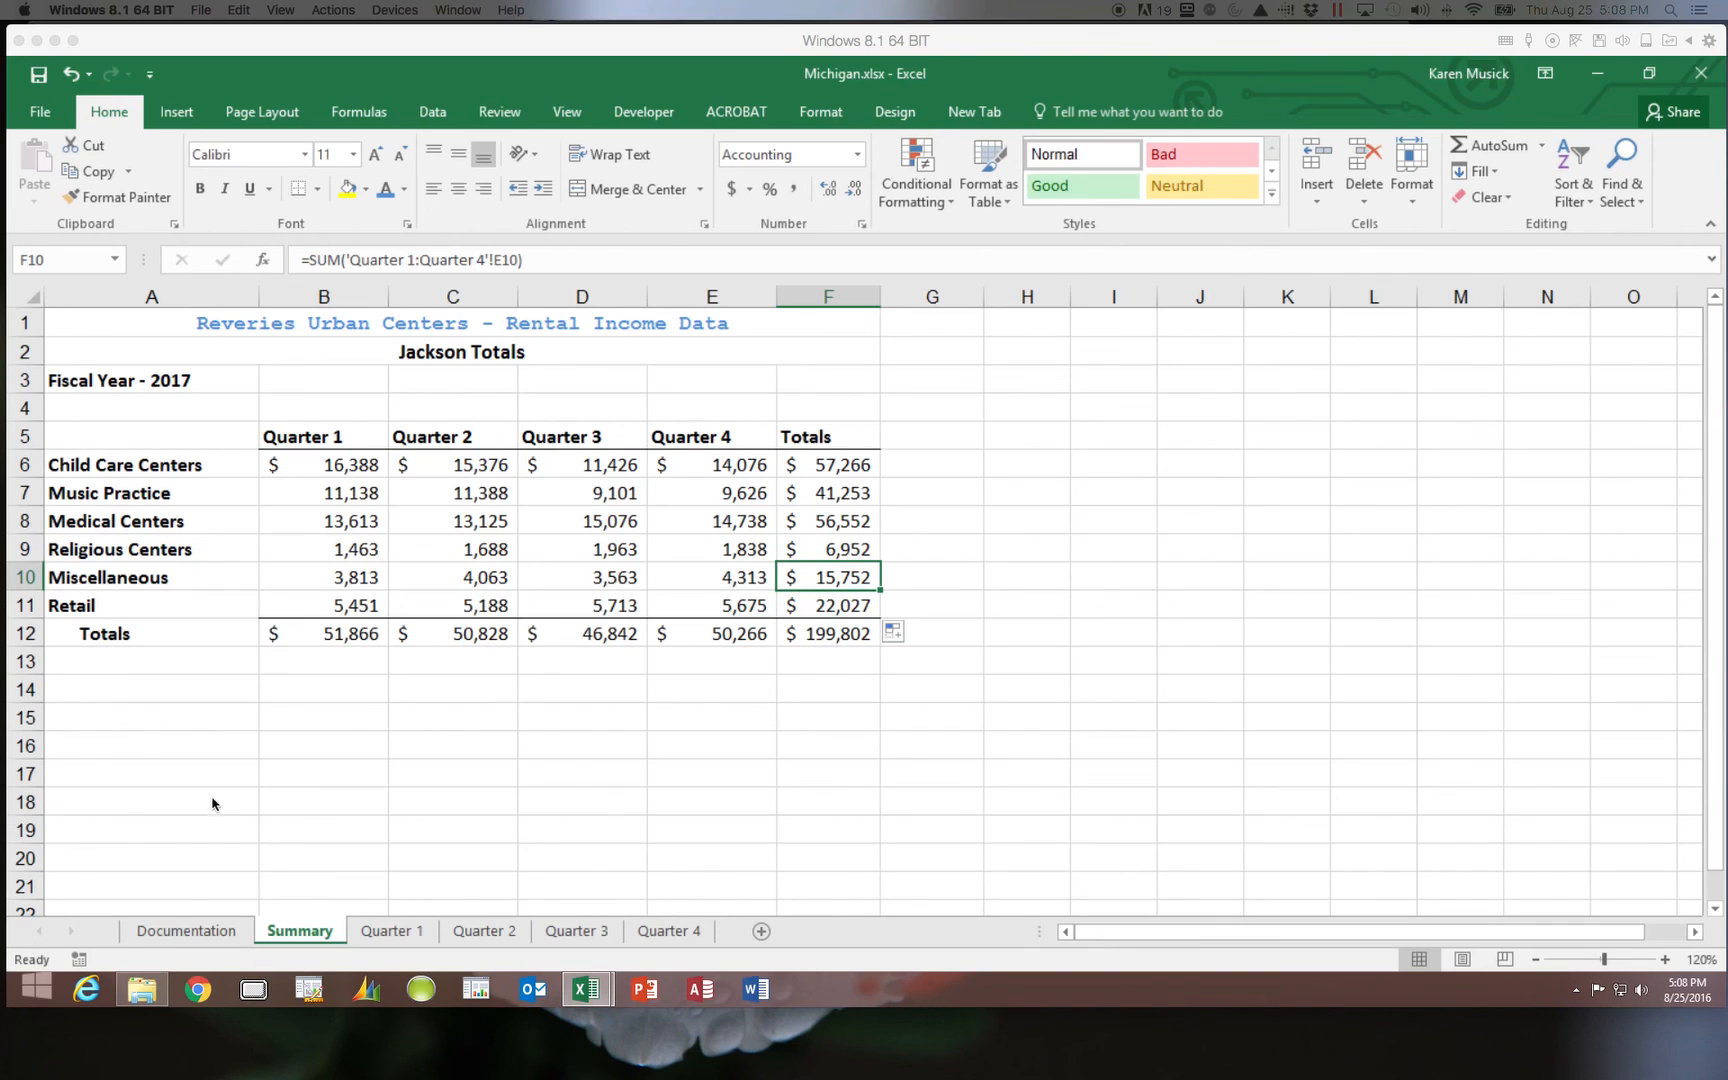
- On the Quarter 2 sheet, set the May value for Religious Centers in cell C9 to 425
left_click(481, 931)
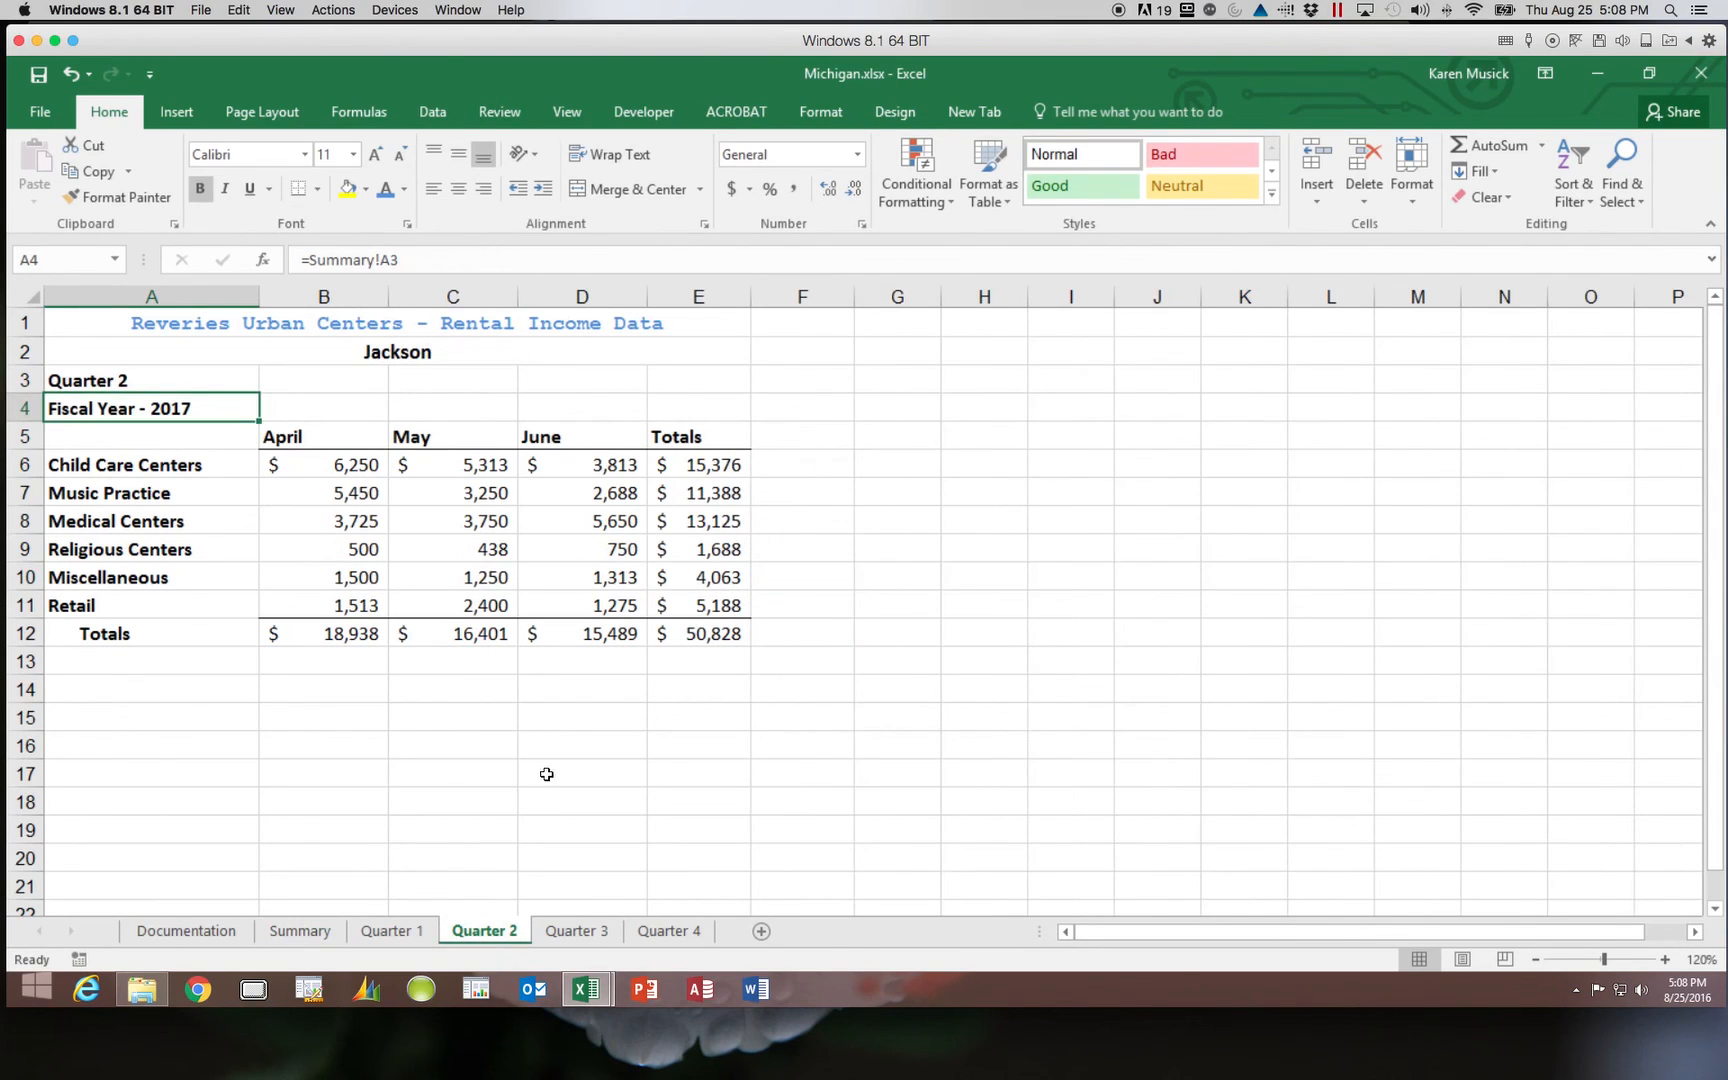
left_click(487, 549)
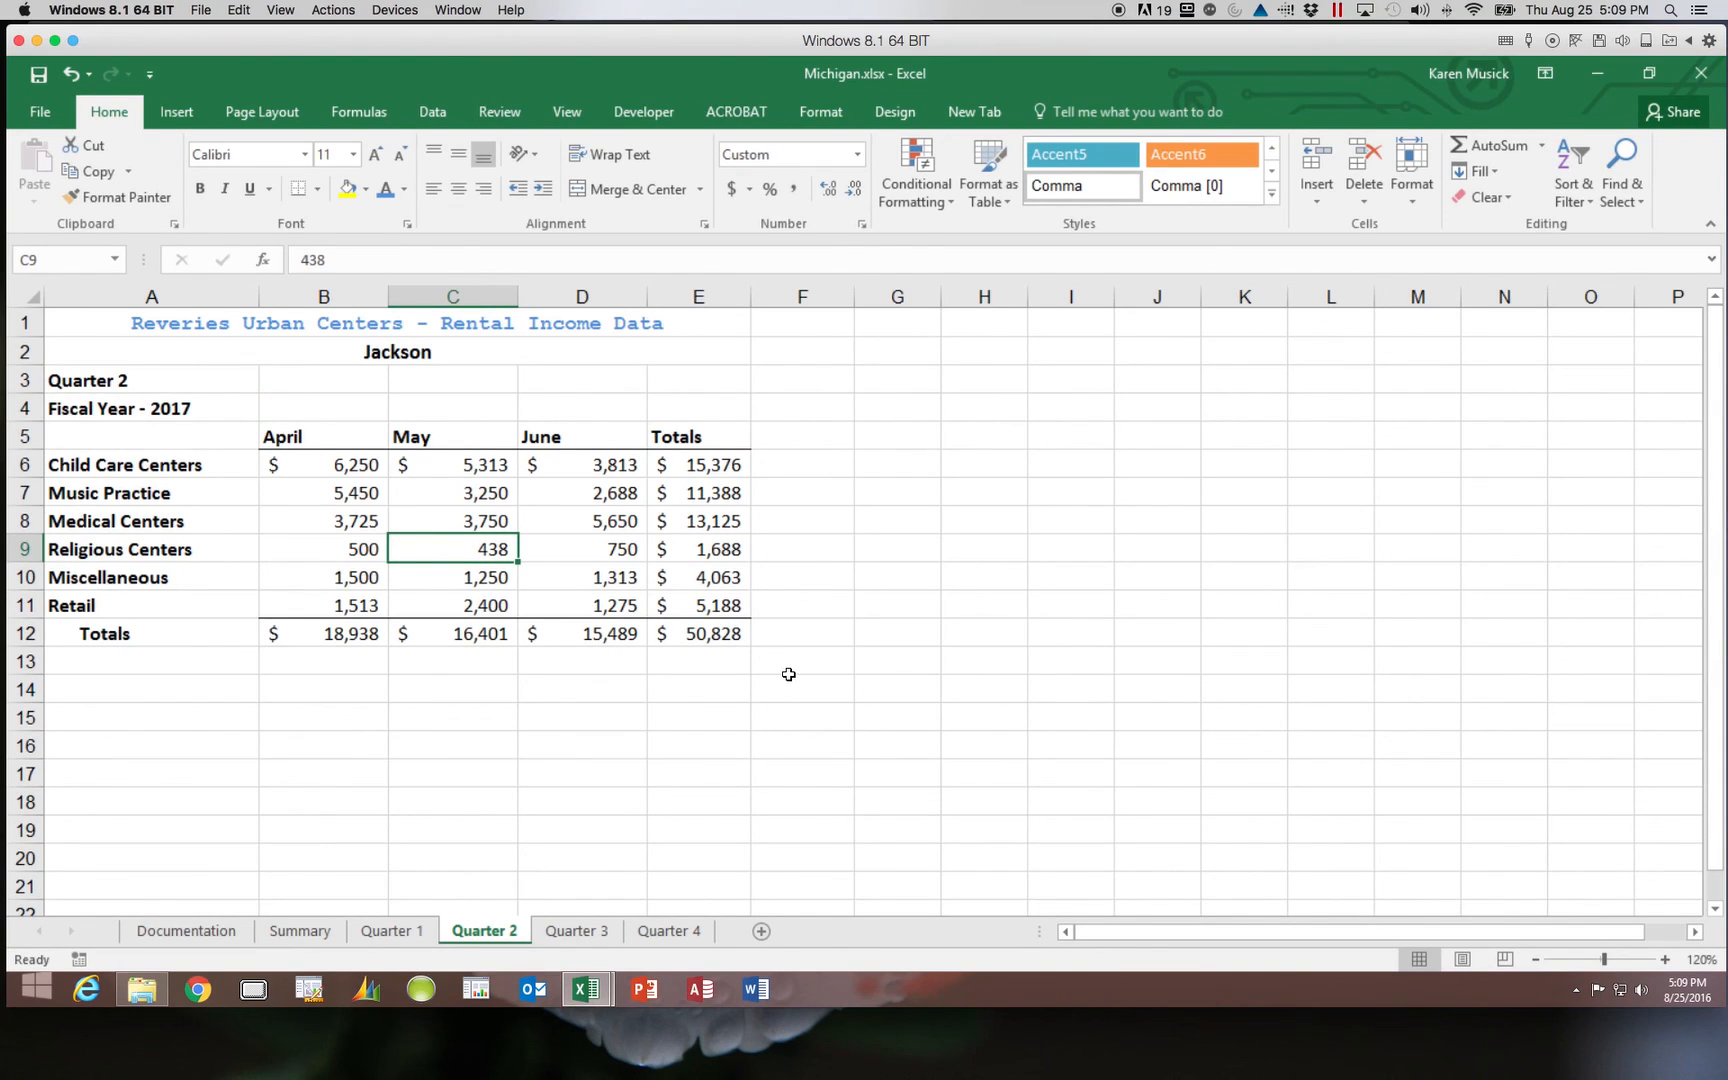
type("4")
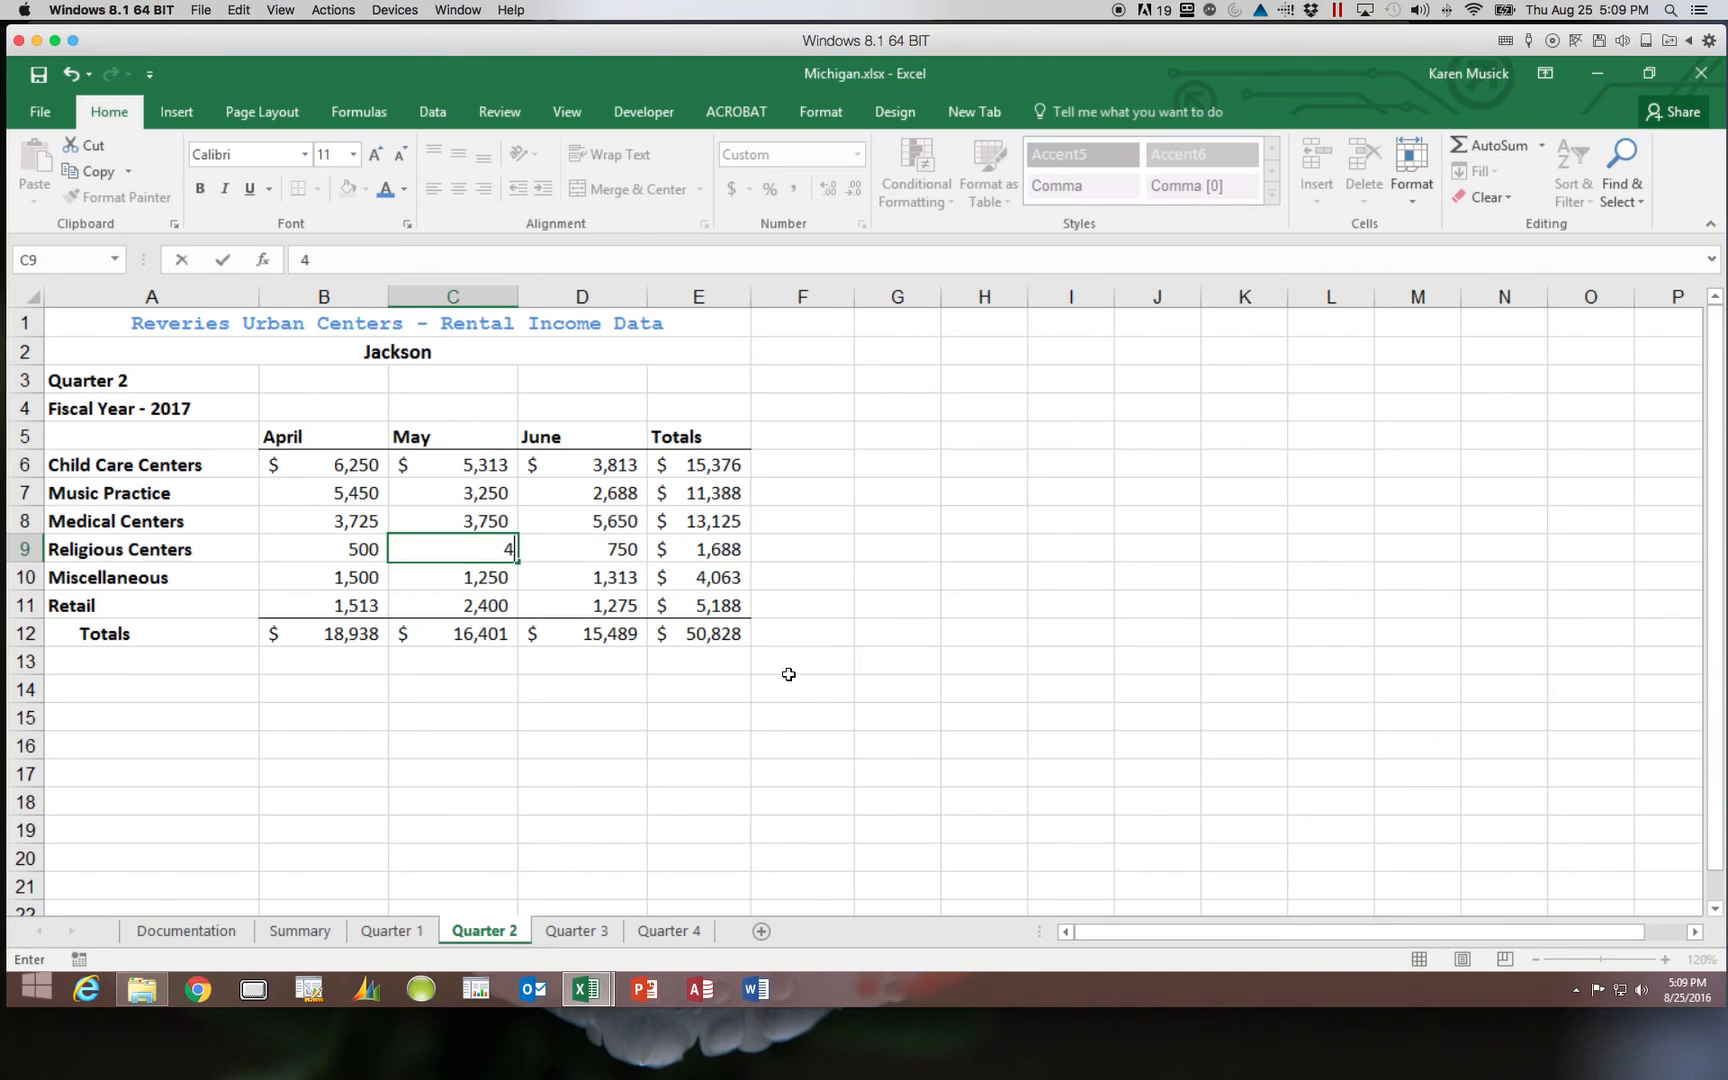
type("25")
key("Return")
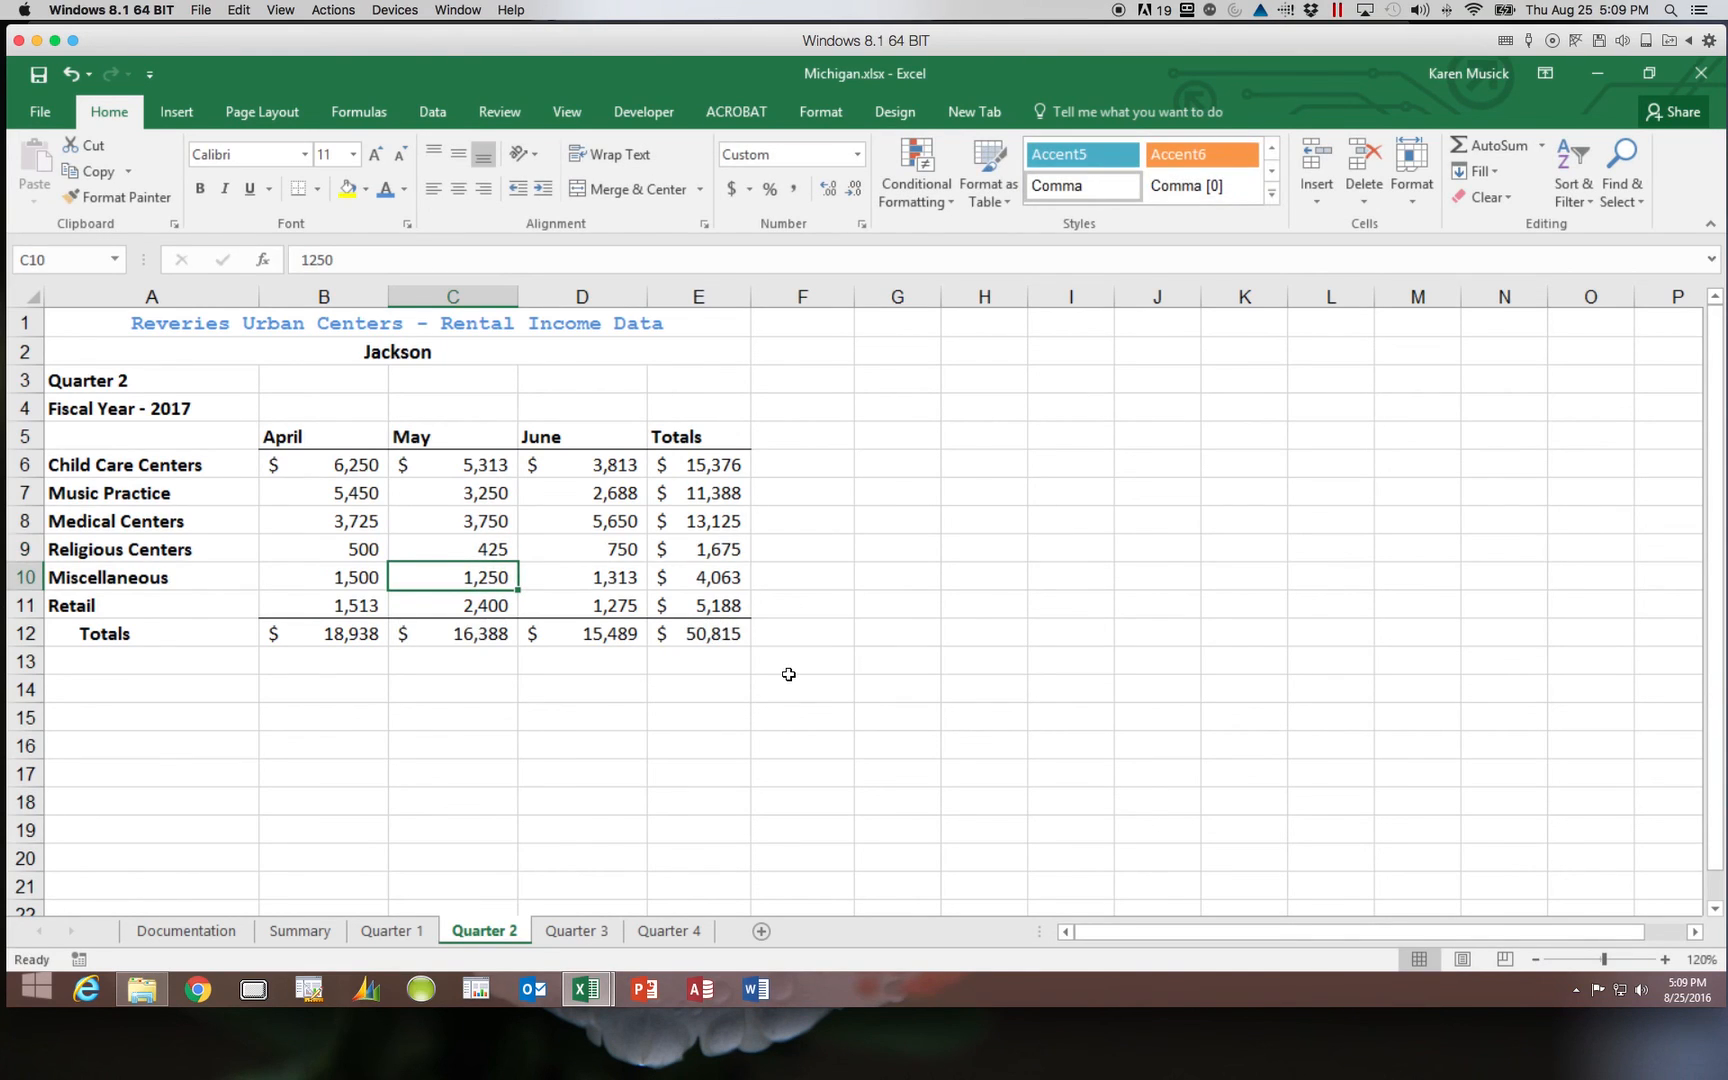
scroll(768, 625, "down", 1)
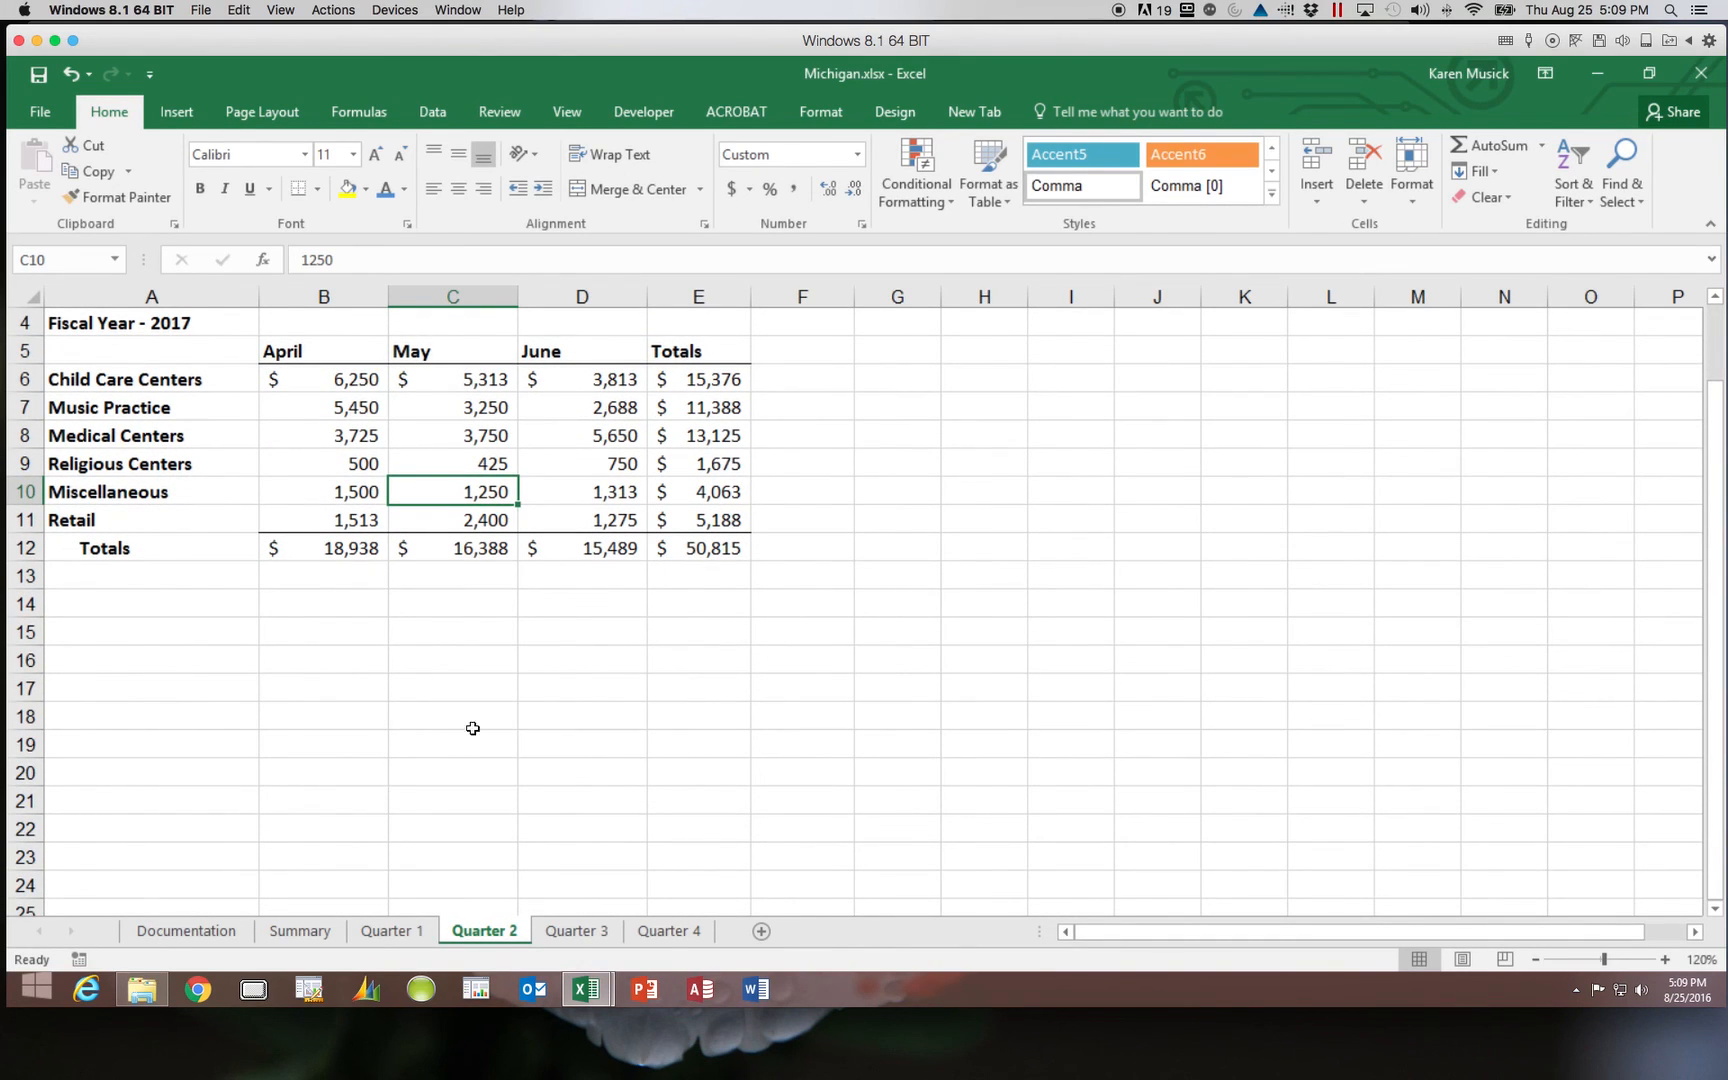
- Review the Religious Centers formulas in C9 and F9 on the Summary sheet, and save the workbook
left_click(312, 932)
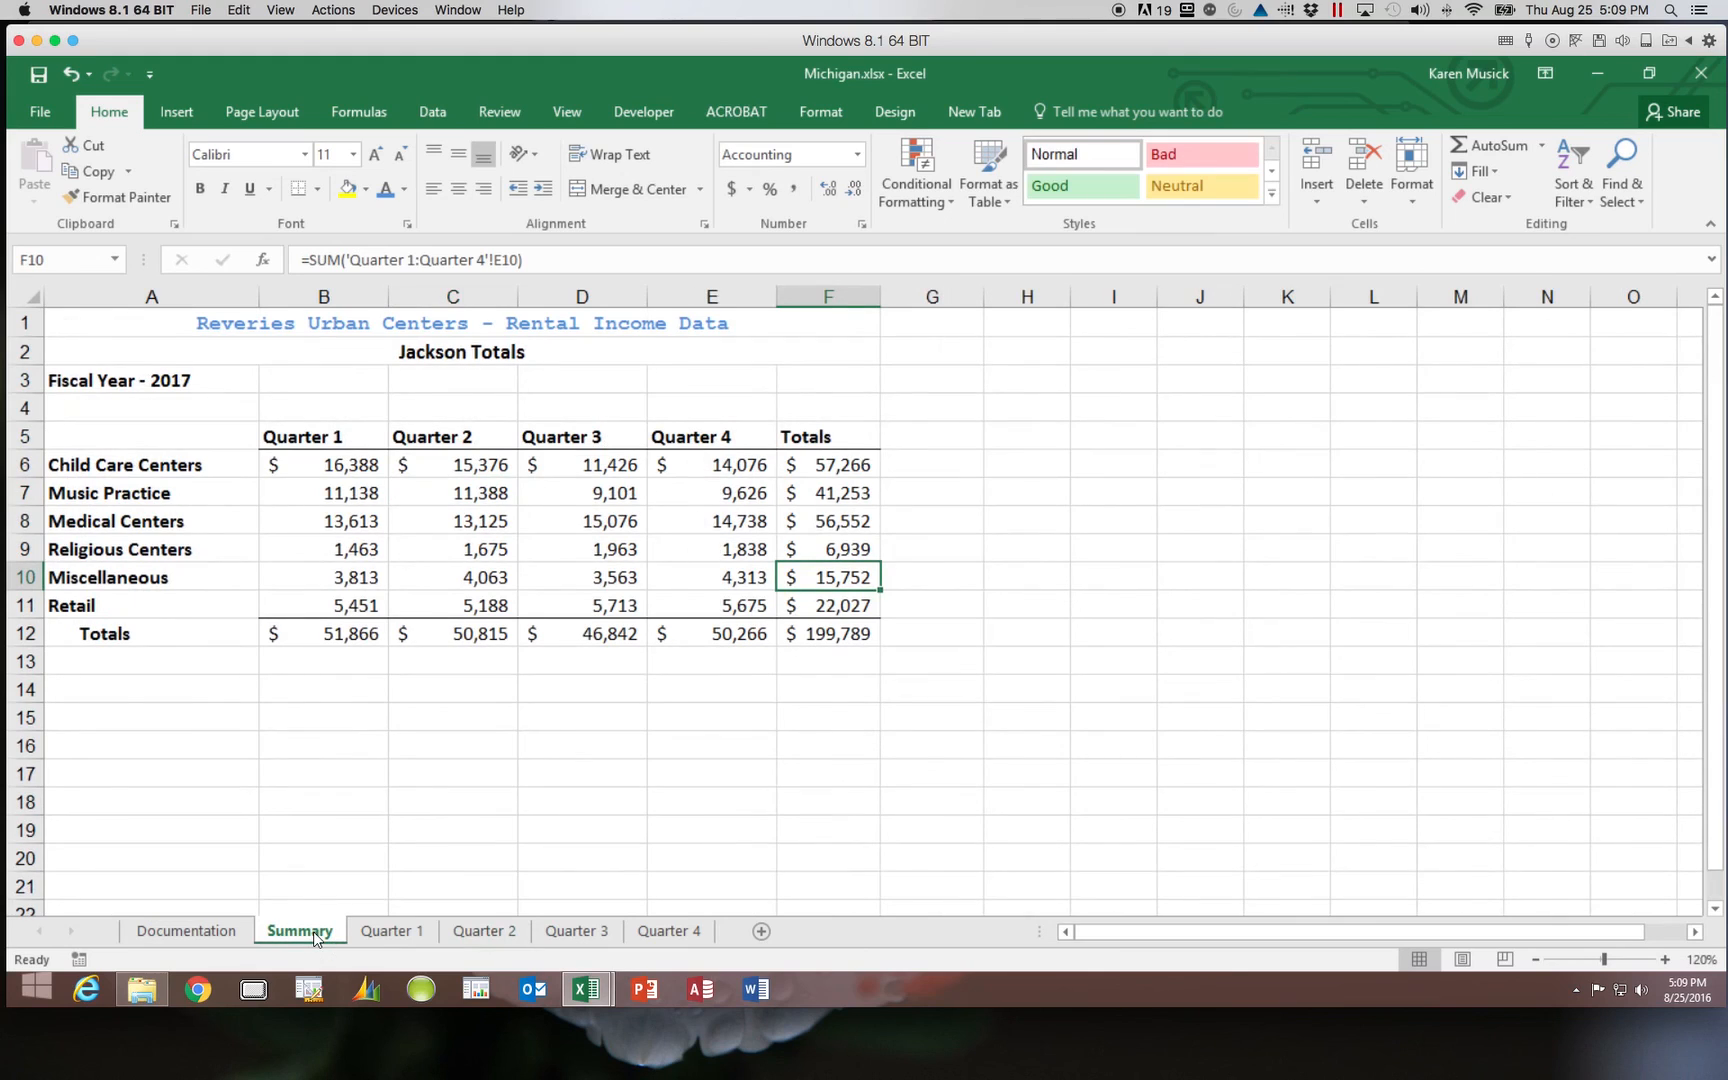
left_click(472, 551)
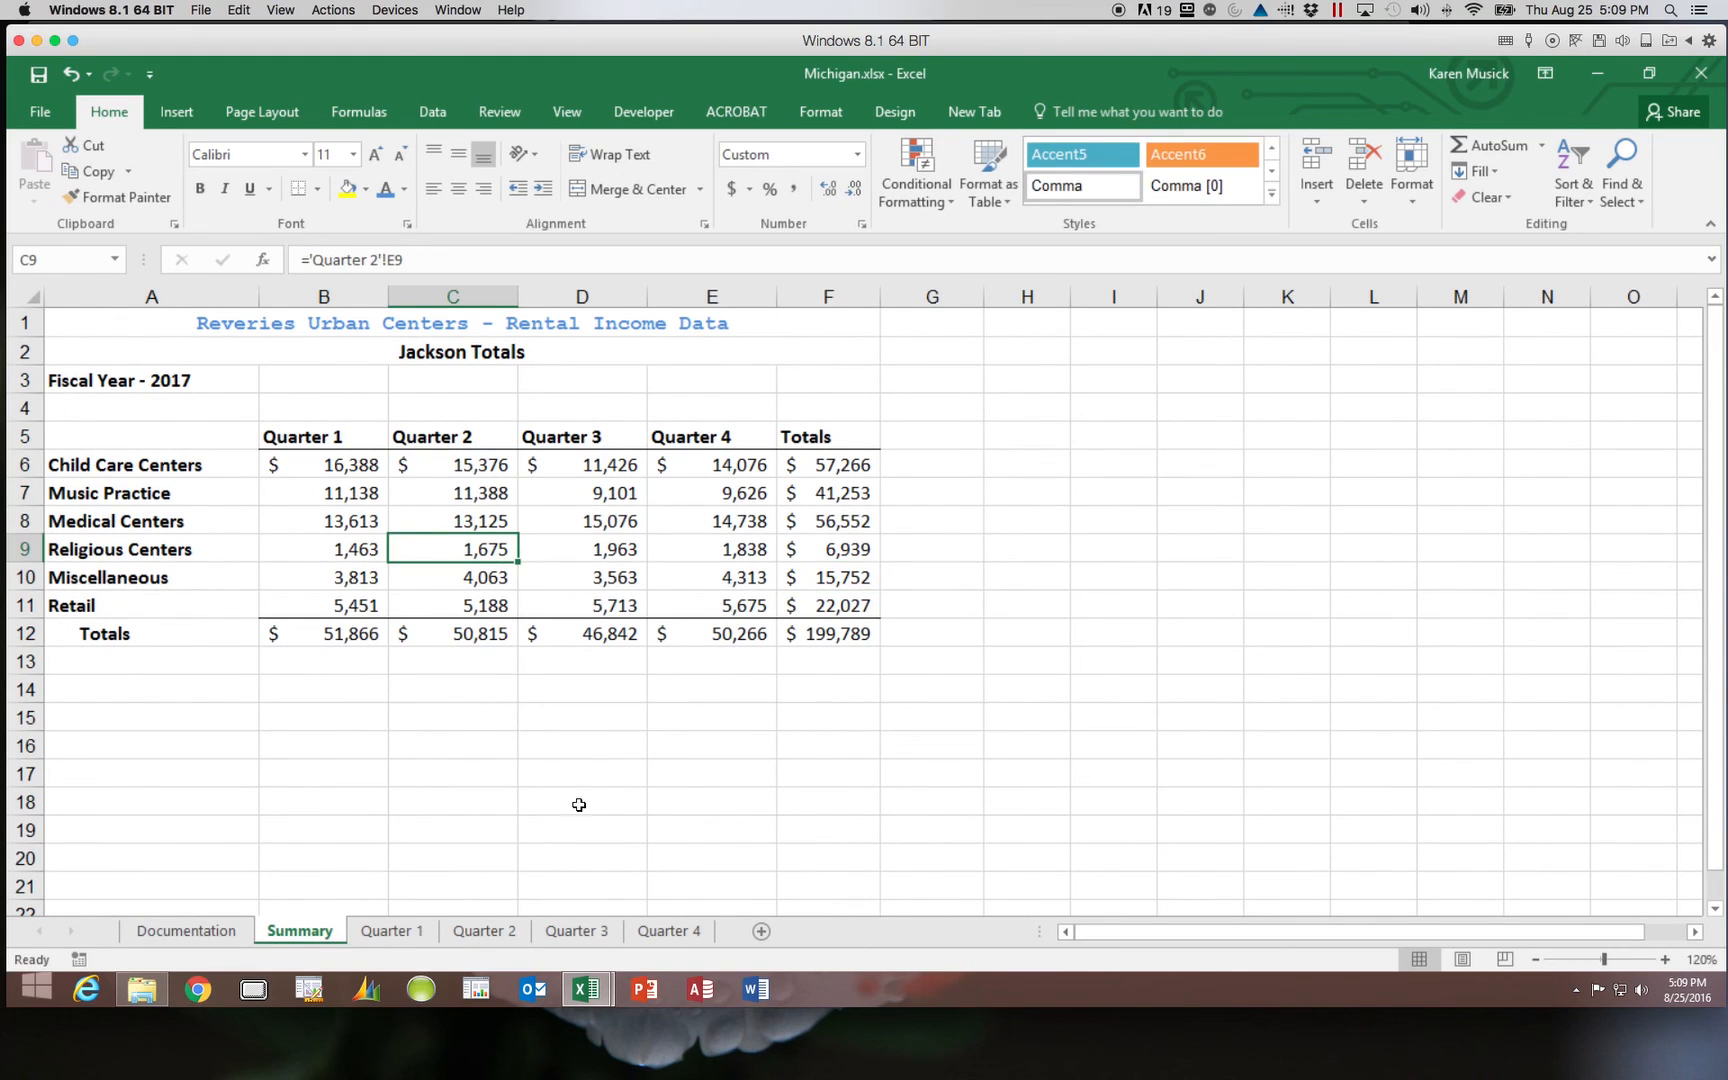
left_click(850, 551)
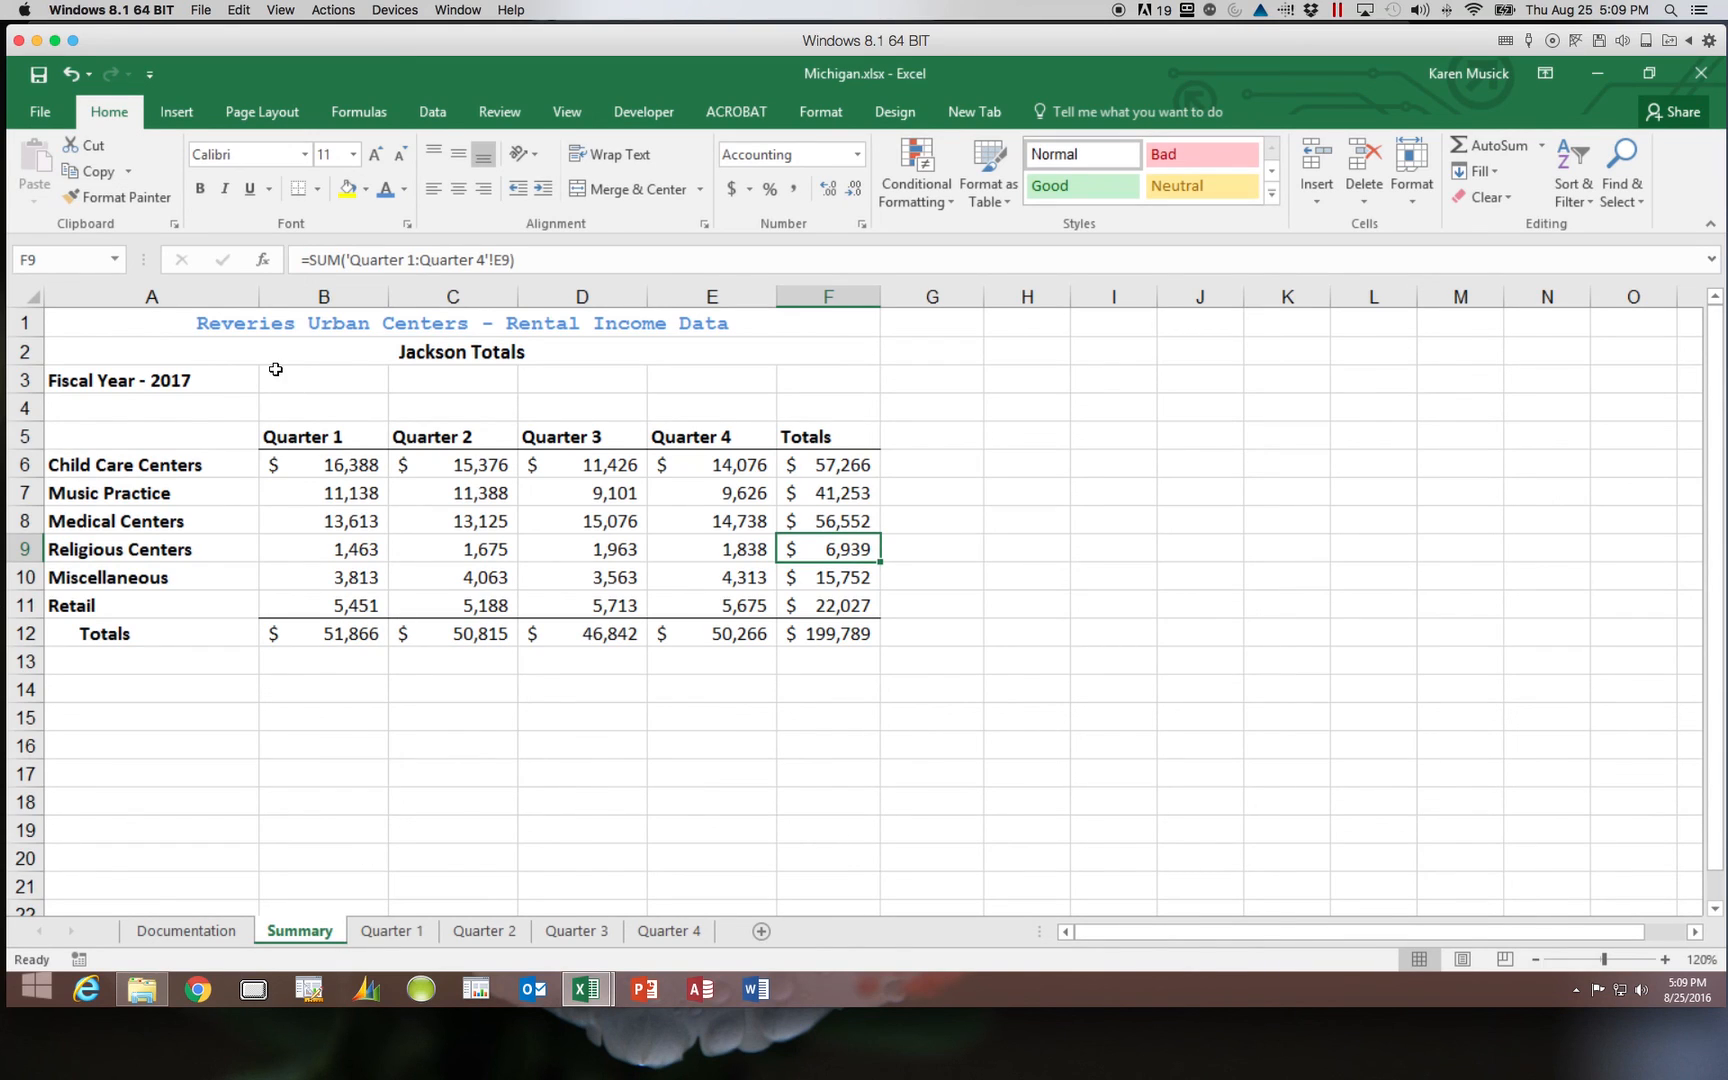
left_click(39, 75)
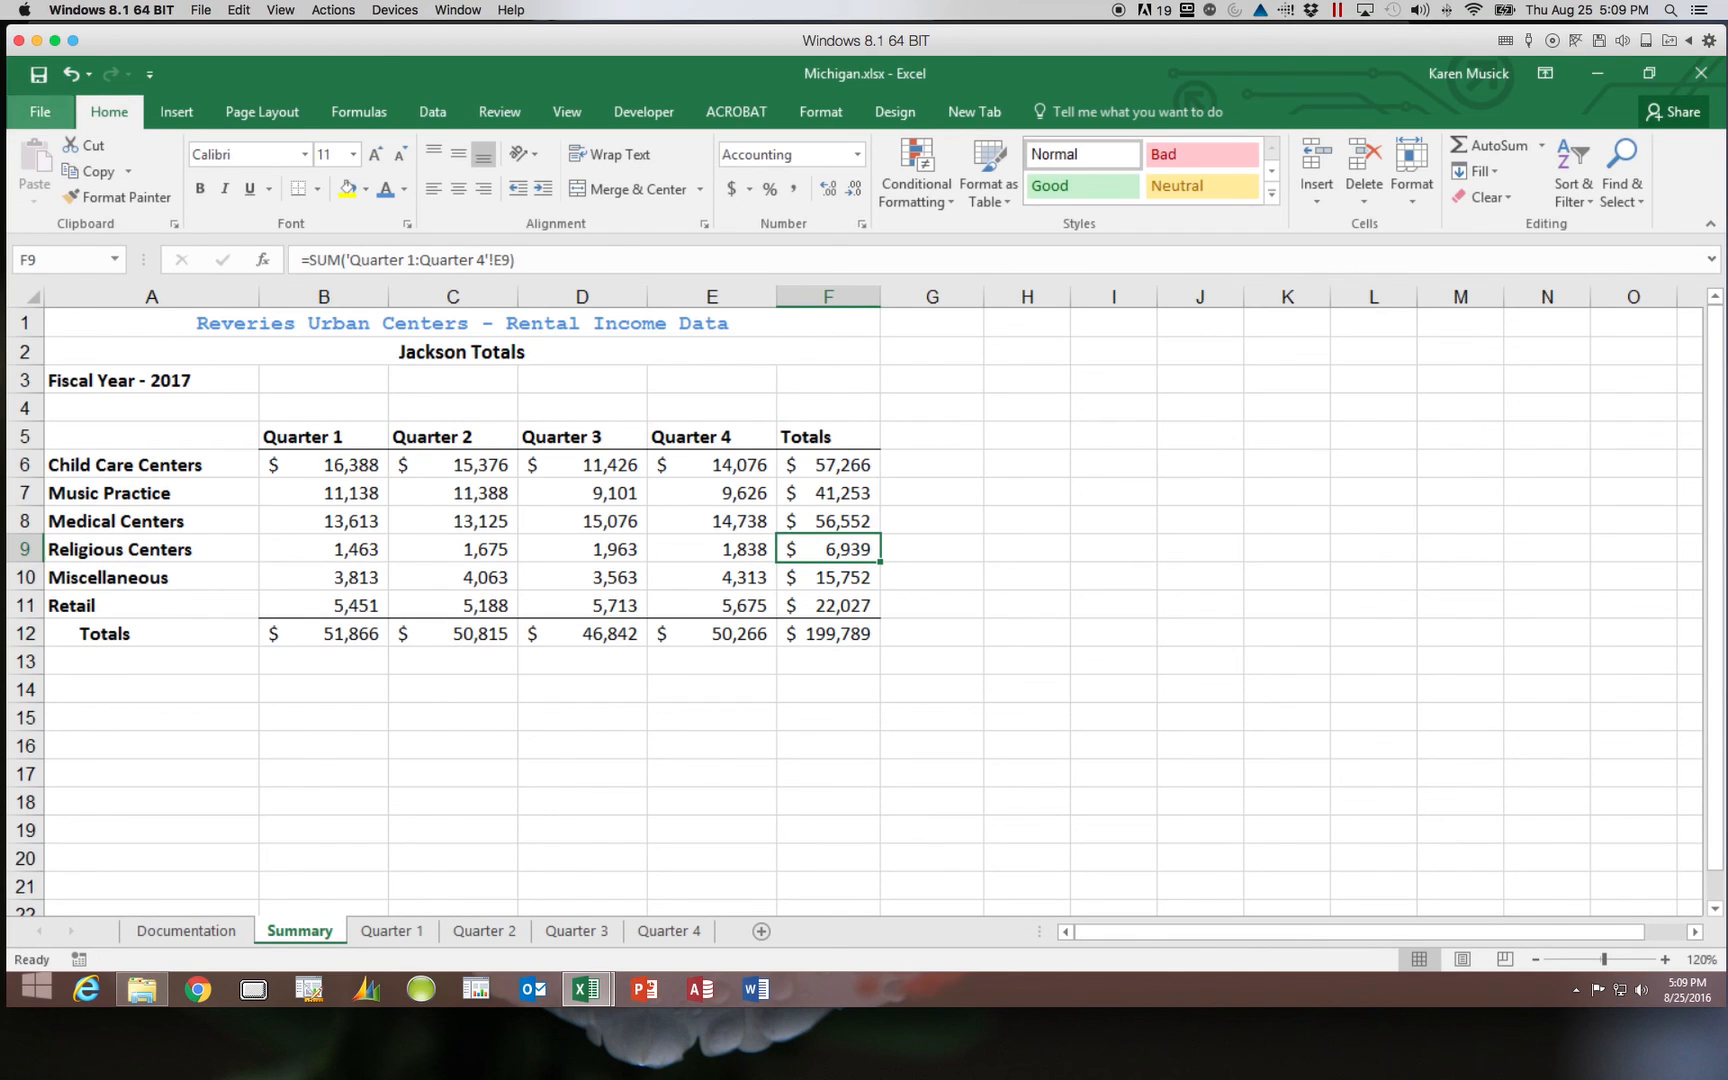